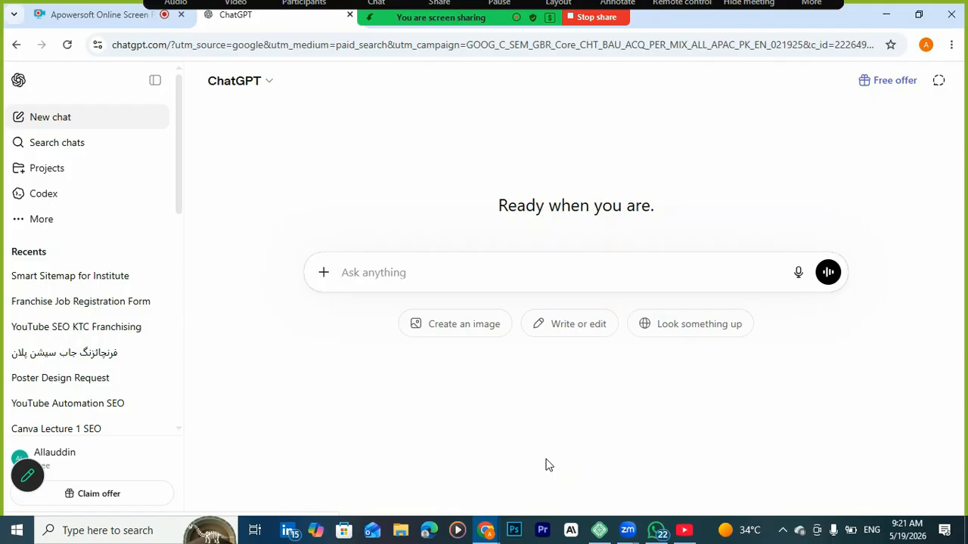
Step: Switch to YouTube and show the account options of the signed-in channel
left_click(685, 532)
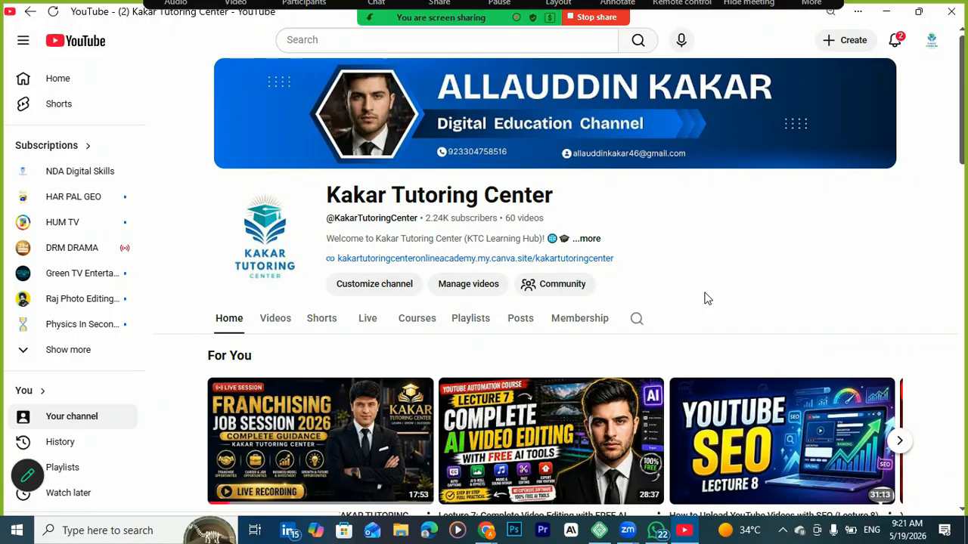
left_click(931, 40)
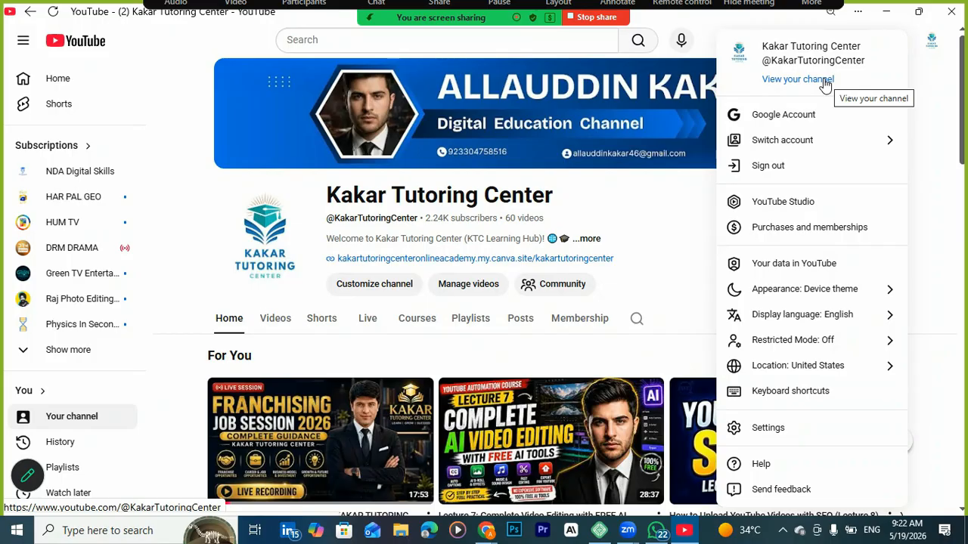
left_click(675, 207)
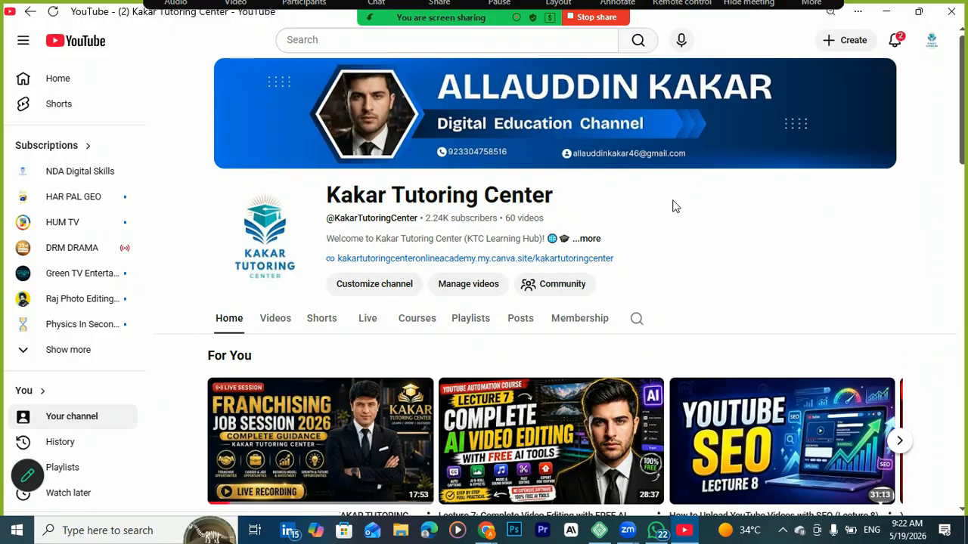
left_click(932, 41)
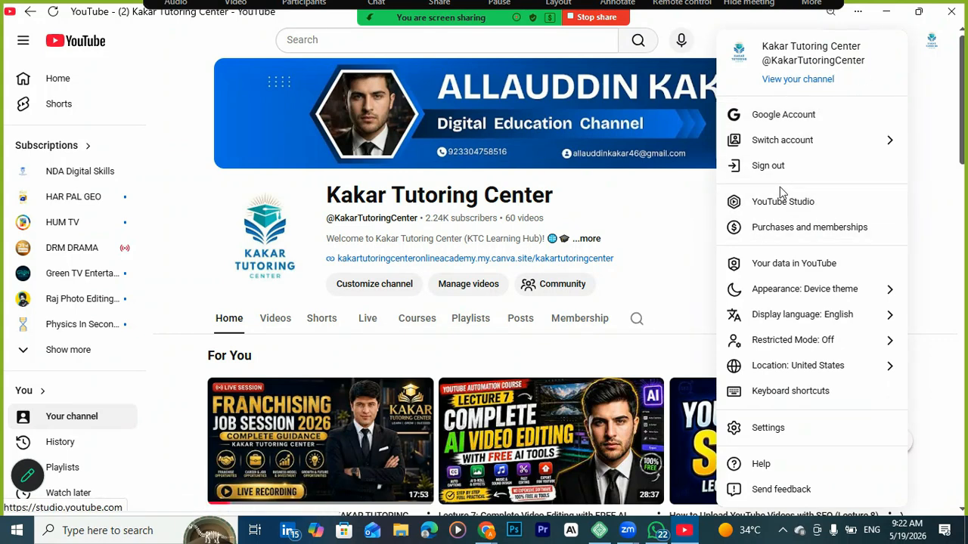
Step: Switch to Chrome and enter the address studio.youtube.com in a new tab
left_click(486, 532)
left_click(452, 484)
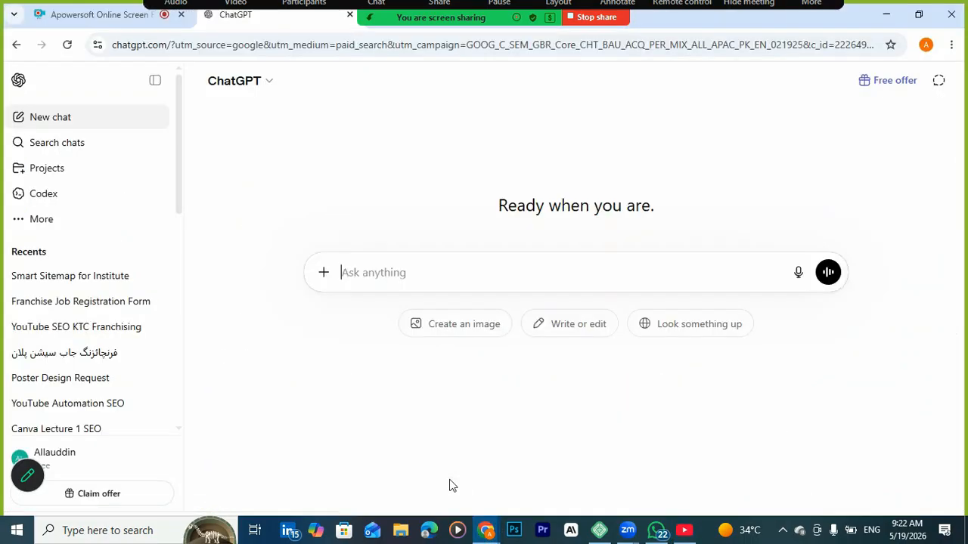
mouse_move(499, 8)
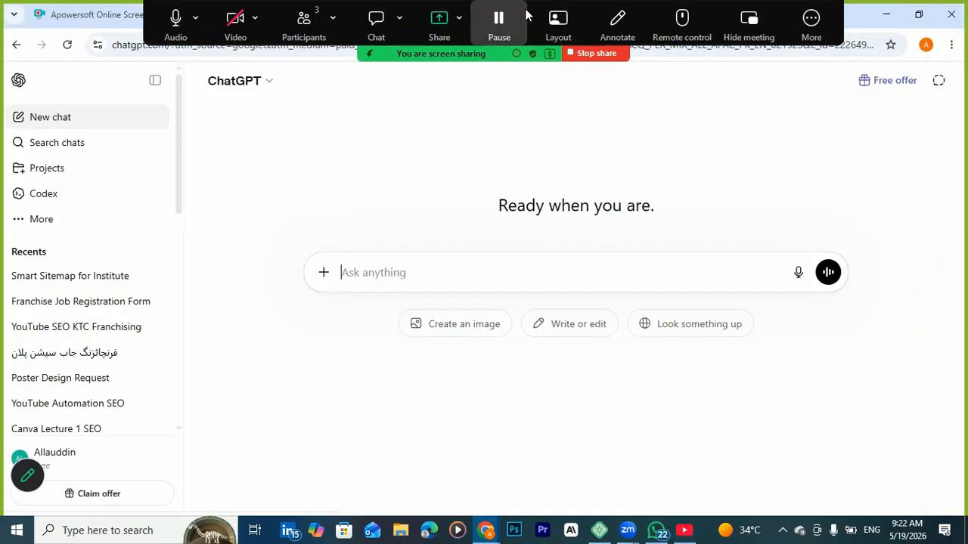
left_click_drag(499, 26, 411, 65)
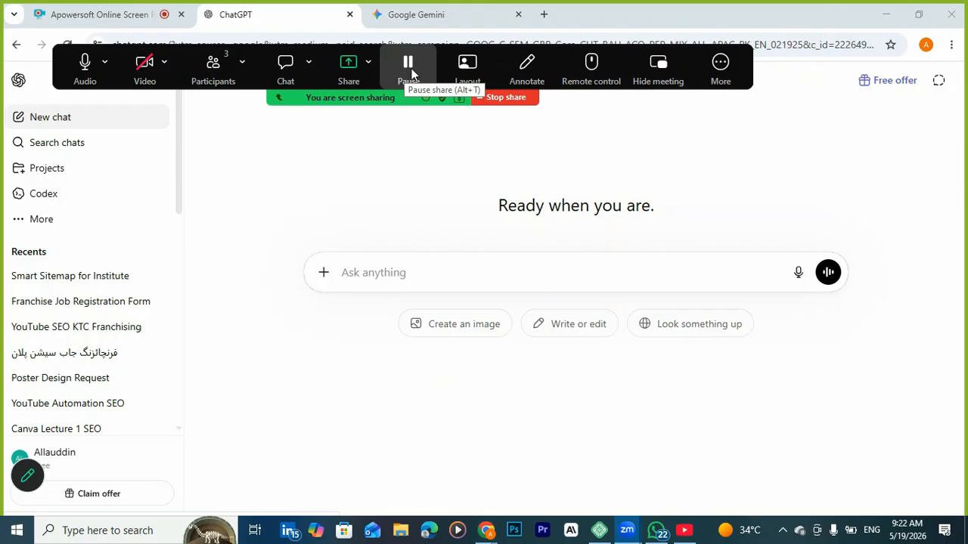
left_click(544, 15)
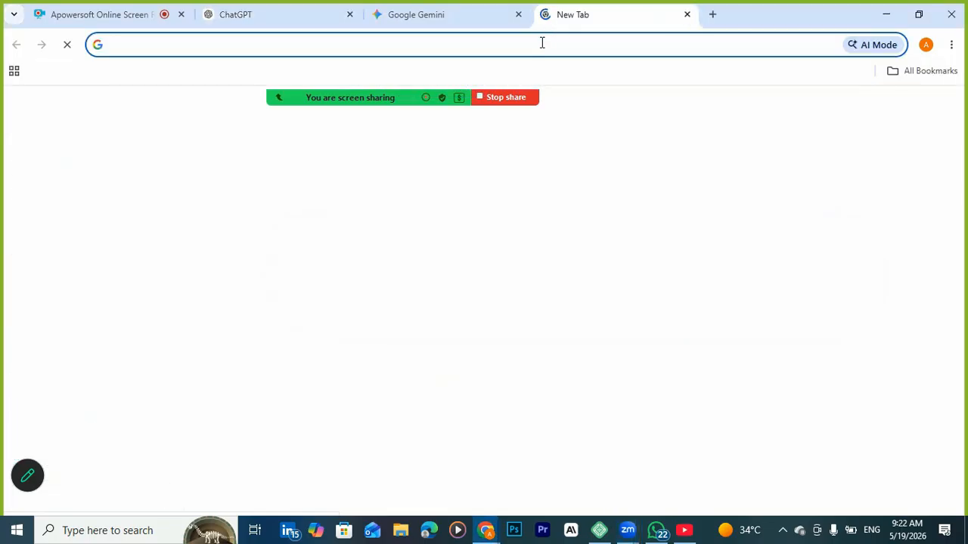
left_click(541, 42)
type("stud")
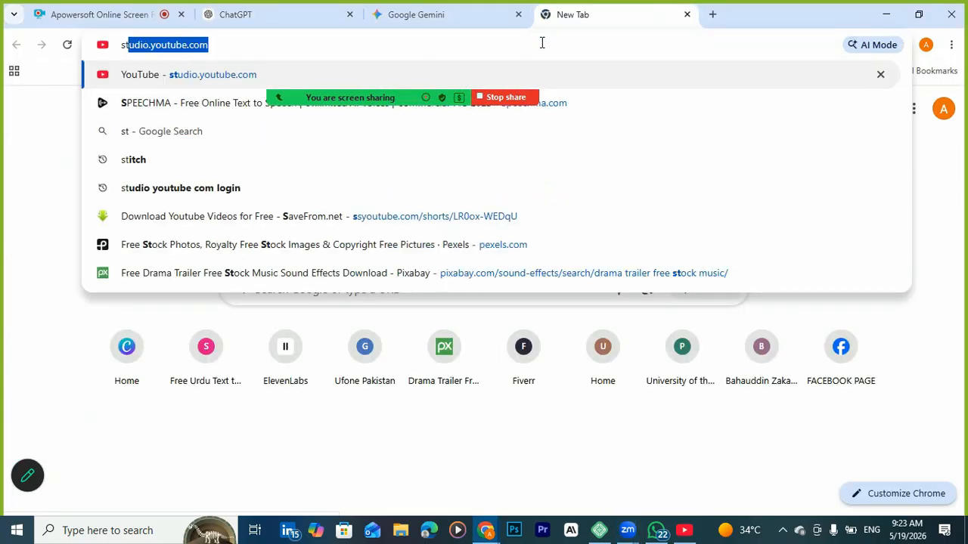
type("io")
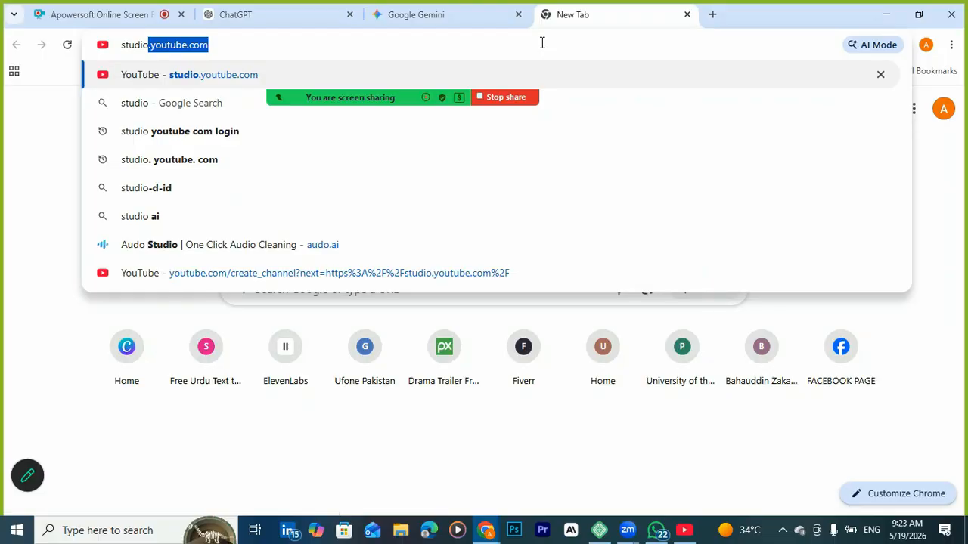
type(".yout")
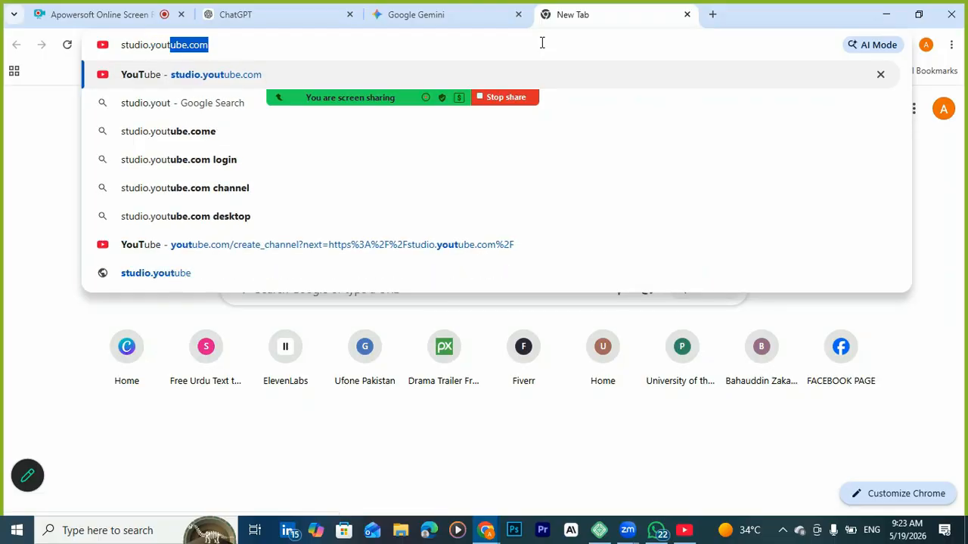
type("ube.com")
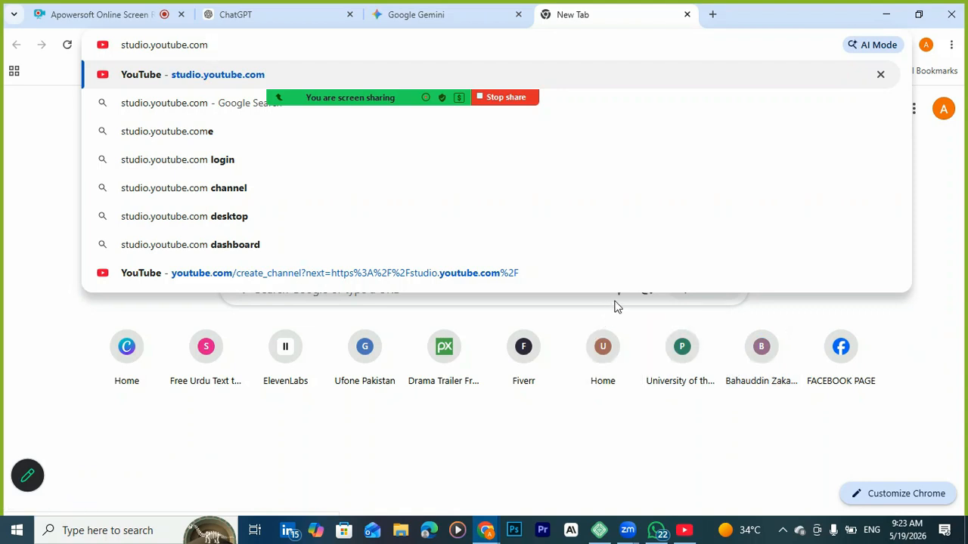
Step: Switch back to YouTube and open YouTube Studio for the signed-in channel
left_click(684, 530)
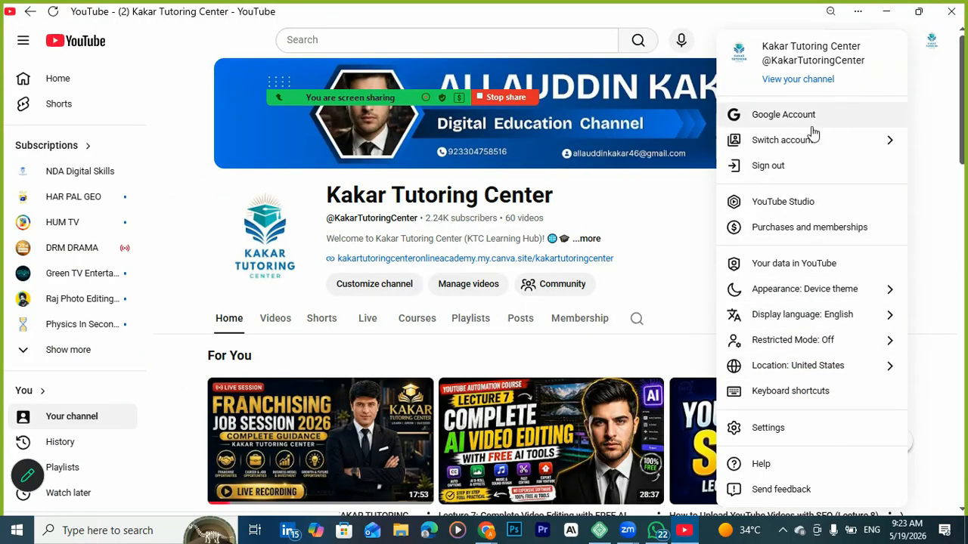
left_click(780, 205)
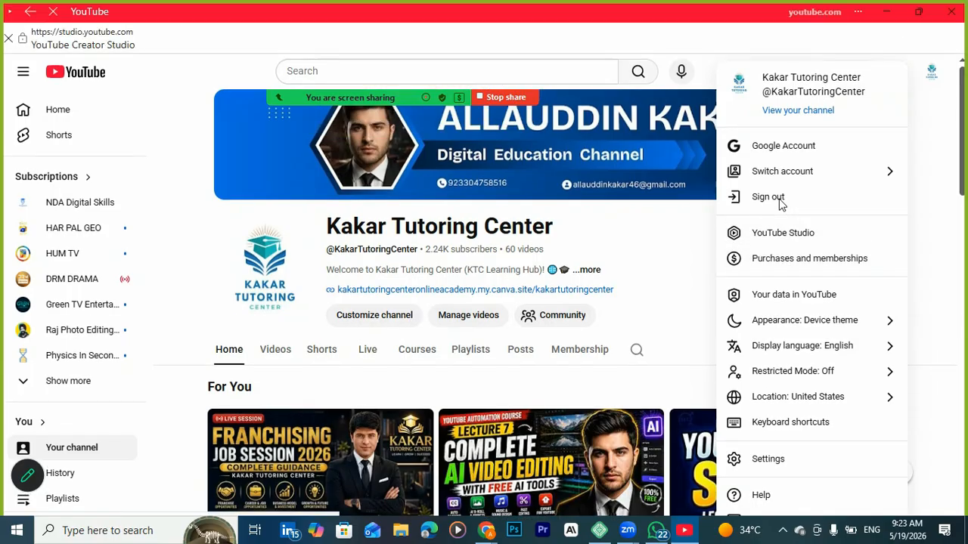
left_click(631, 530)
left_click(740, 477)
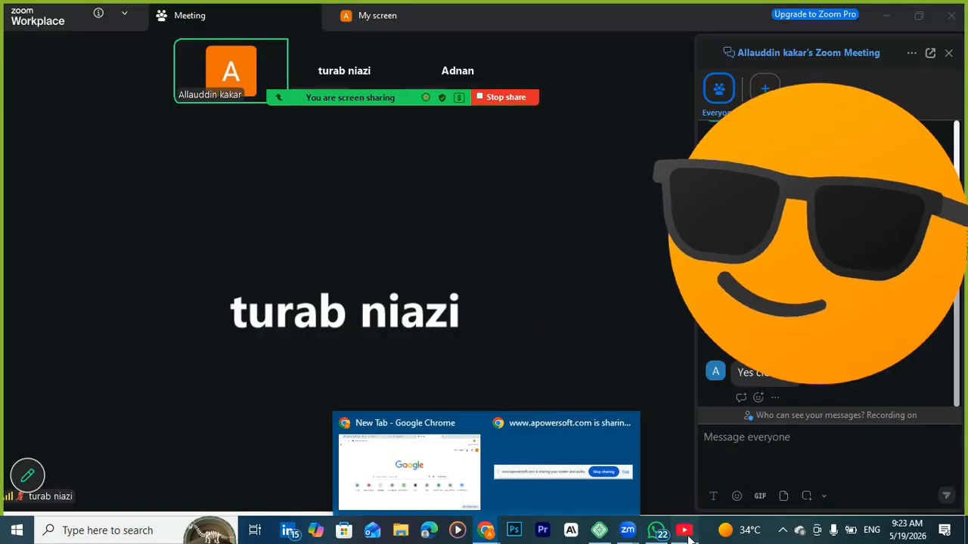
left_click(688, 534)
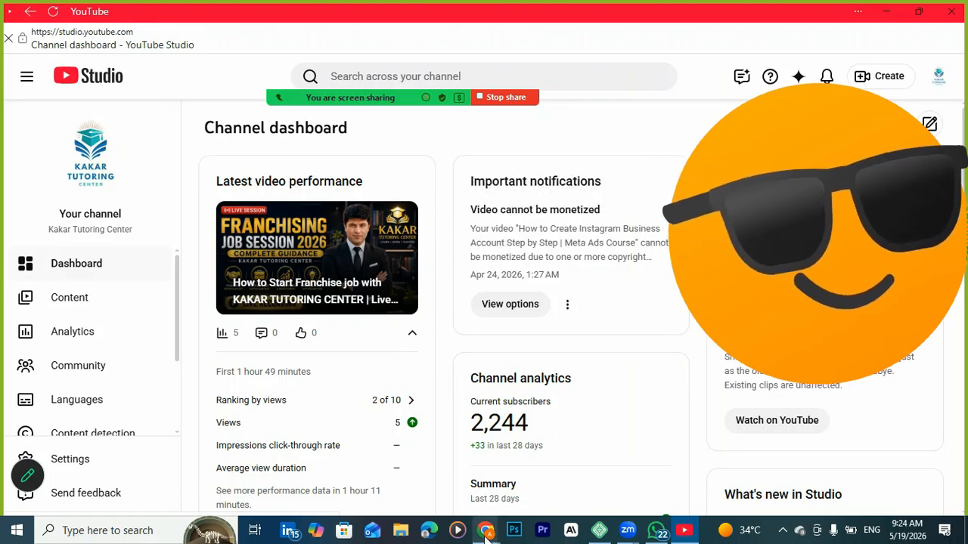
Step: Load studio.youtube.com in the new Chrome tab, and close that tab
mouse_move(486, 530)
left_click(456, 478)
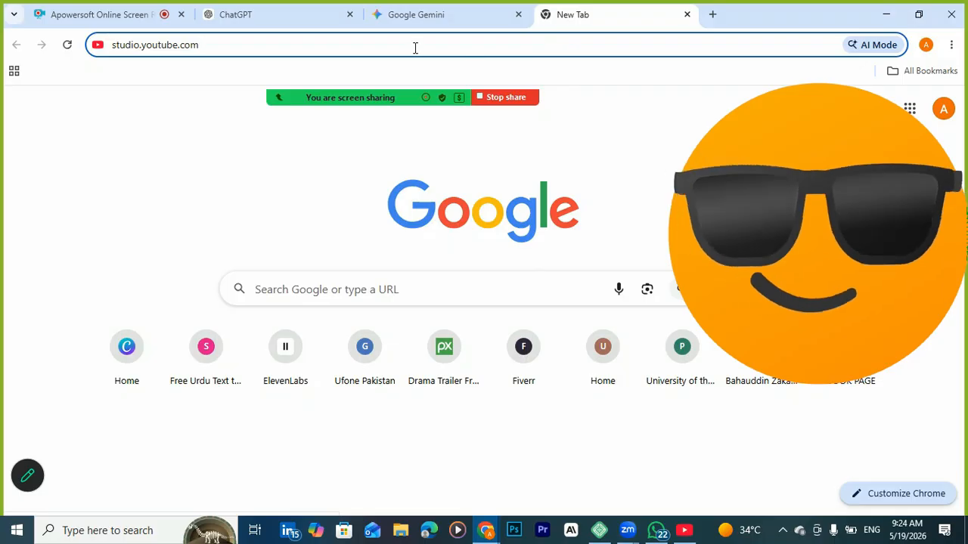
key("Return")
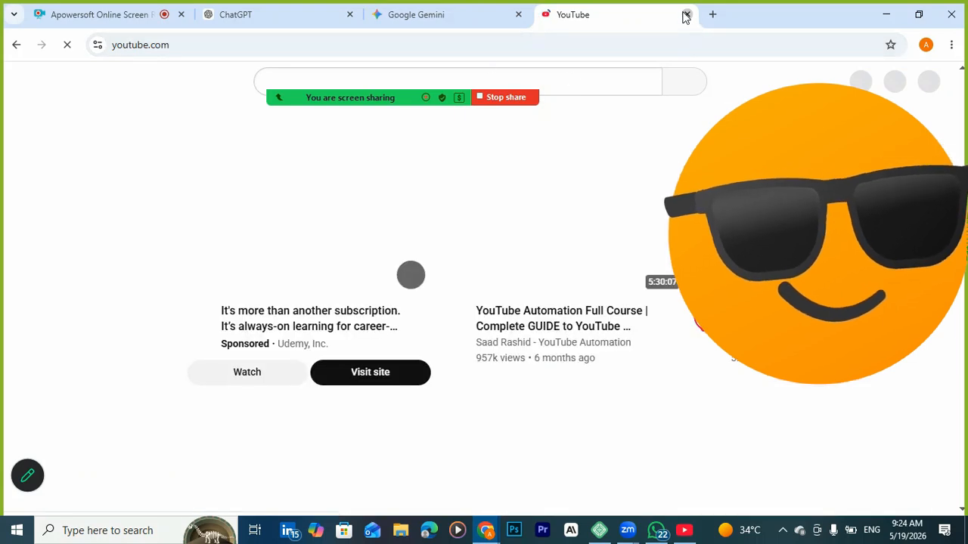
left_click(687, 15)
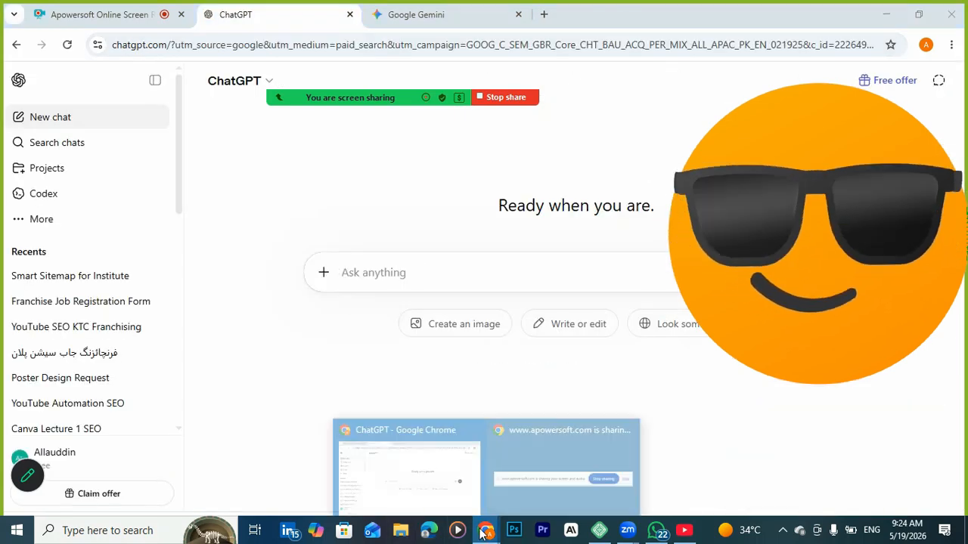
Step: Return to YouTube Studio and look over the dashboard's sections and the general settings
left_click(682, 532)
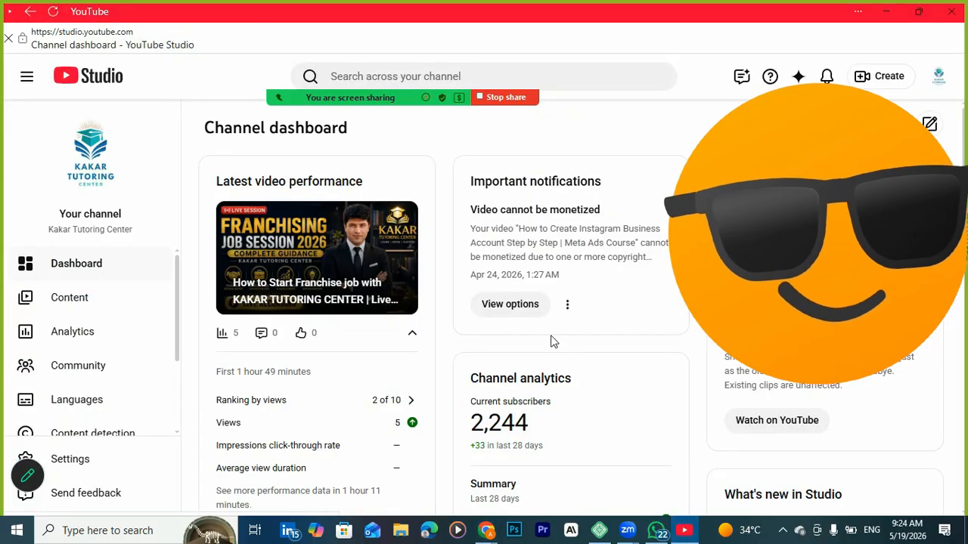
scroll(177, 143, "up", 1)
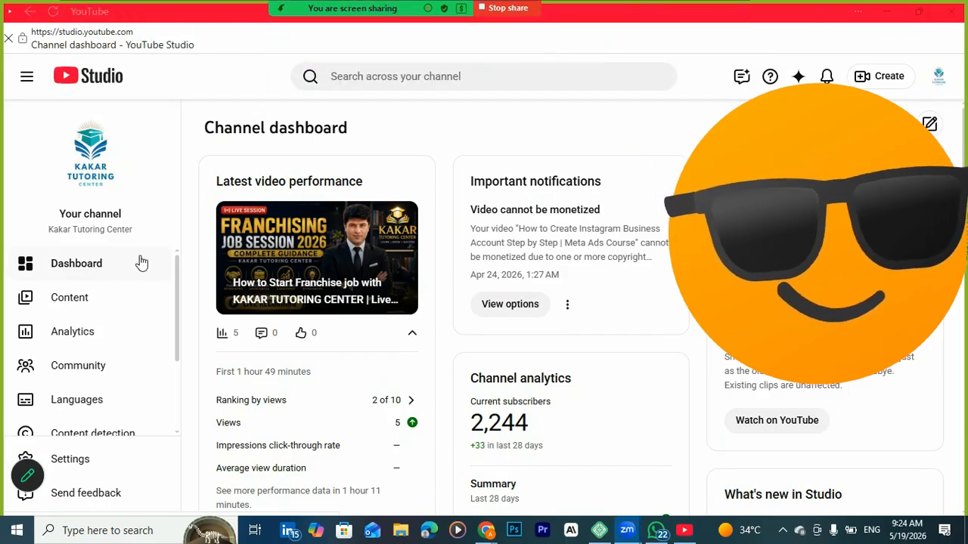
scroll(99, 324, "down", 2)
scroll(103, 327, "up", 3)
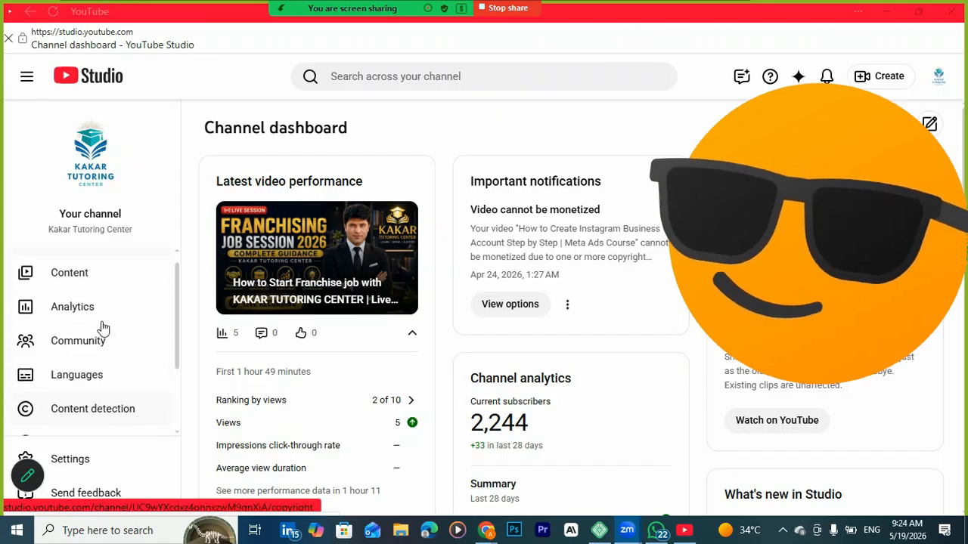
left_click(70, 461)
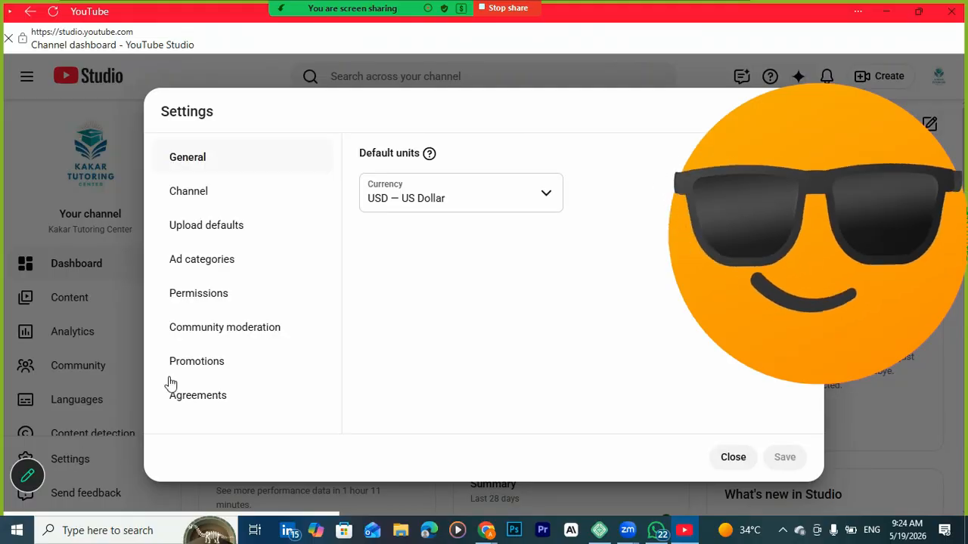
left_click(734, 457)
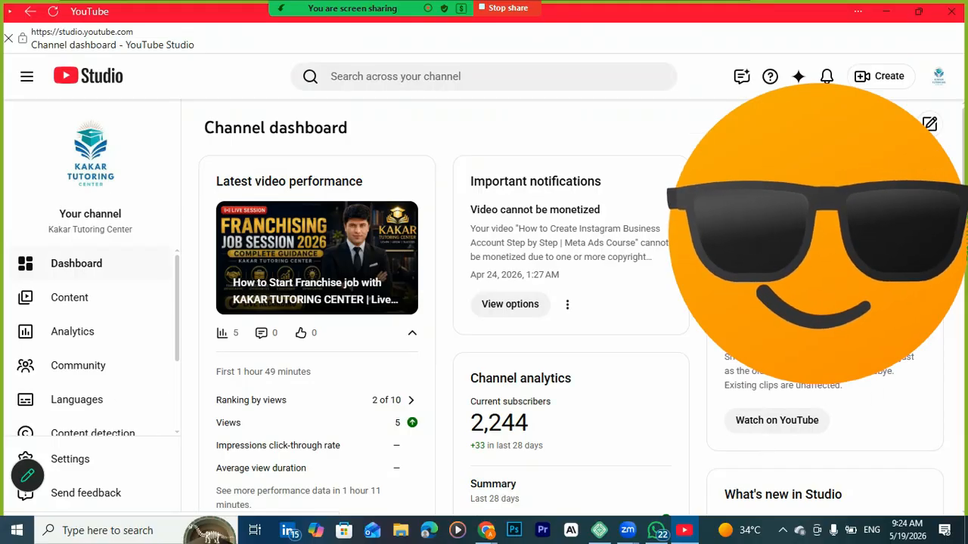
Step: Switch YouTube Studio to the Learn With Us channel
left_click(939, 76)
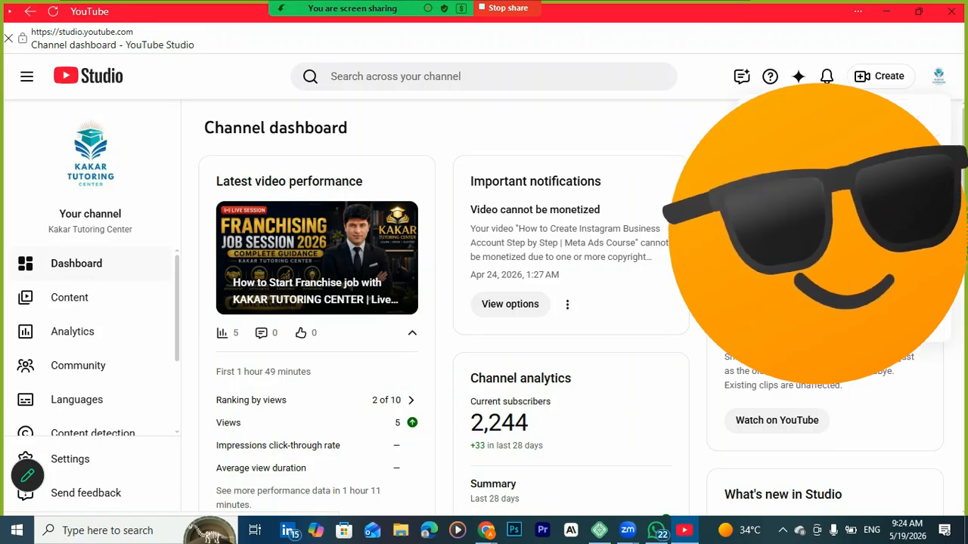
left_click(823, 232)
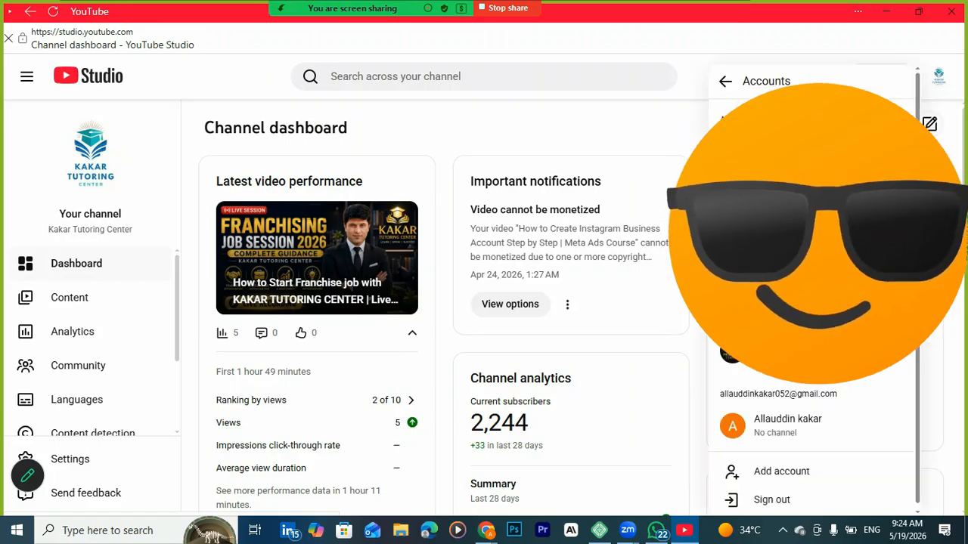
left_click(814, 249)
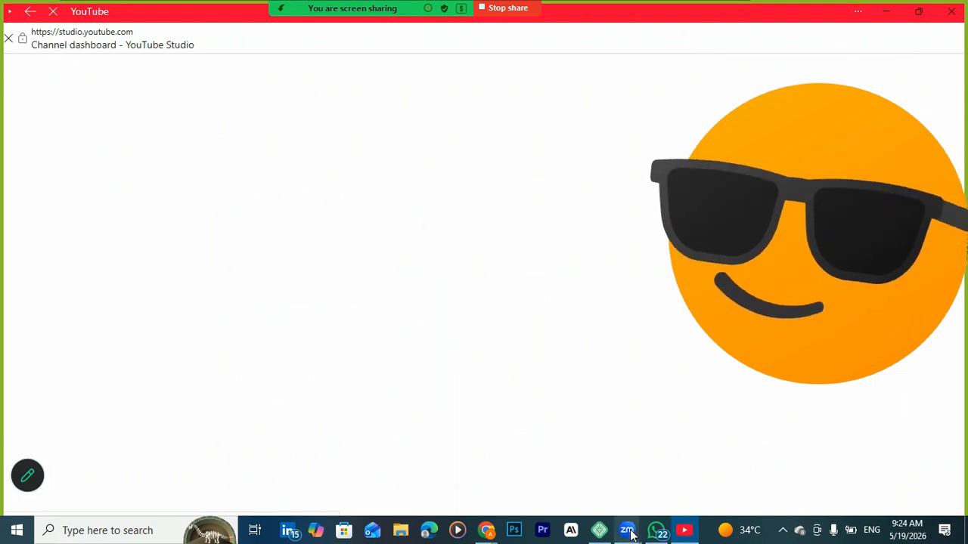
mouse_move(632, 524)
left_click(772, 496)
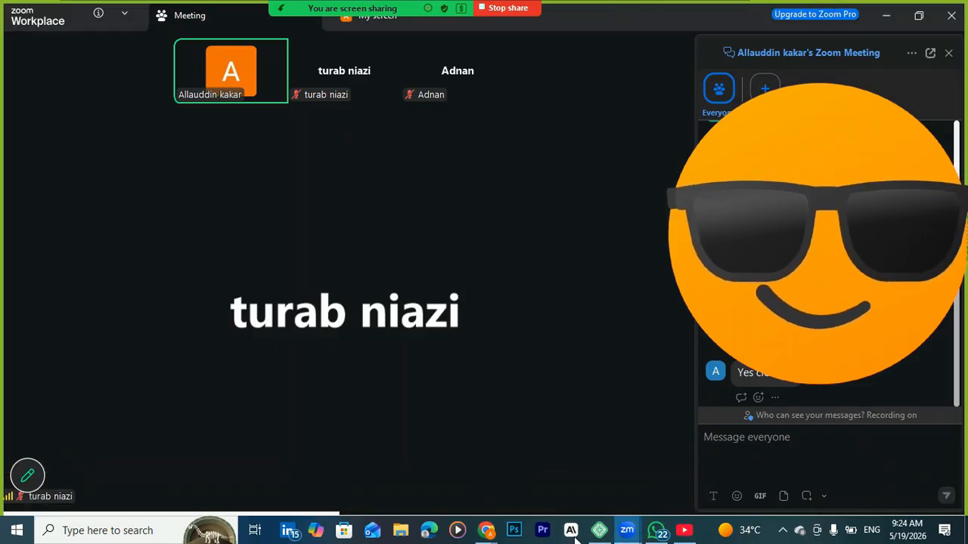
left_click(683, 530)
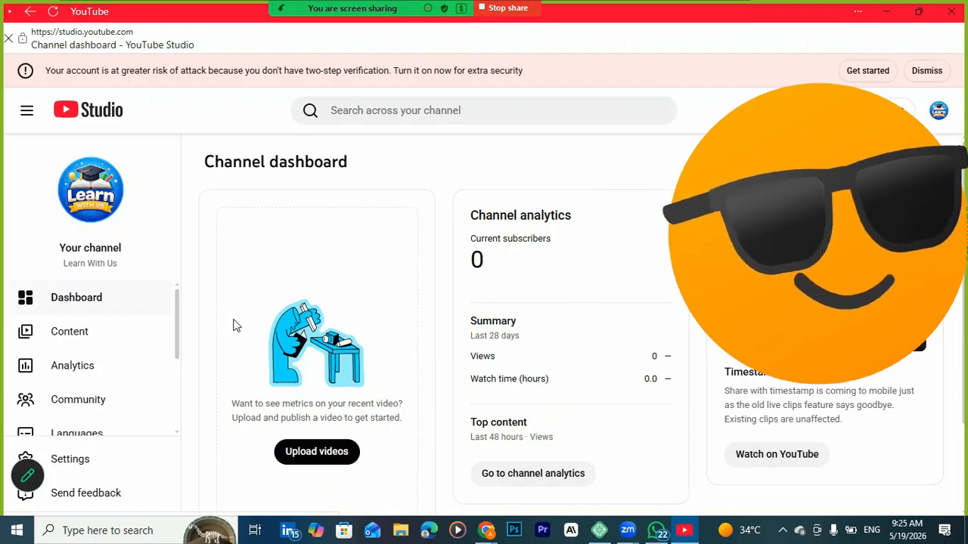
Step: Open the Learn With Us channel's basic info settings and review the country of residence and keywords
left_click(79, 460)
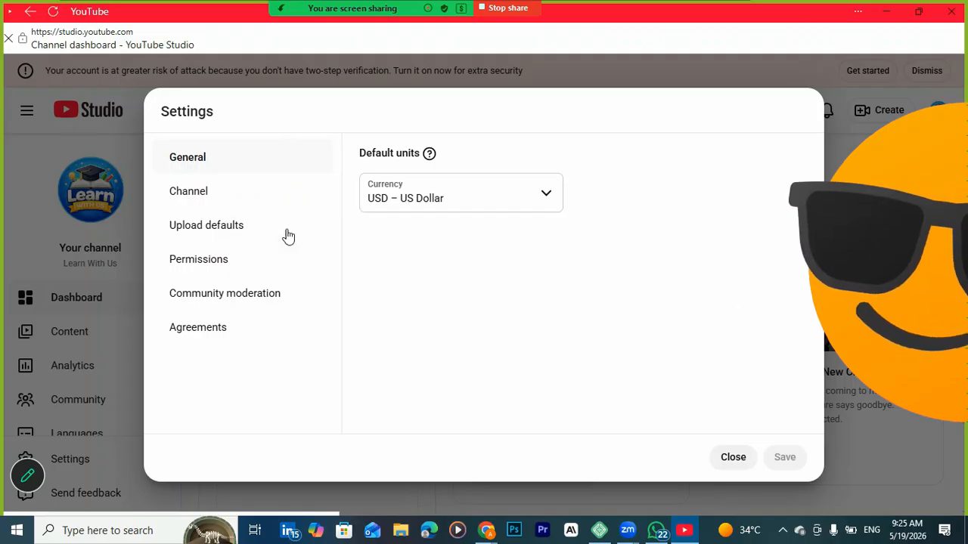
left_click(196, 195)
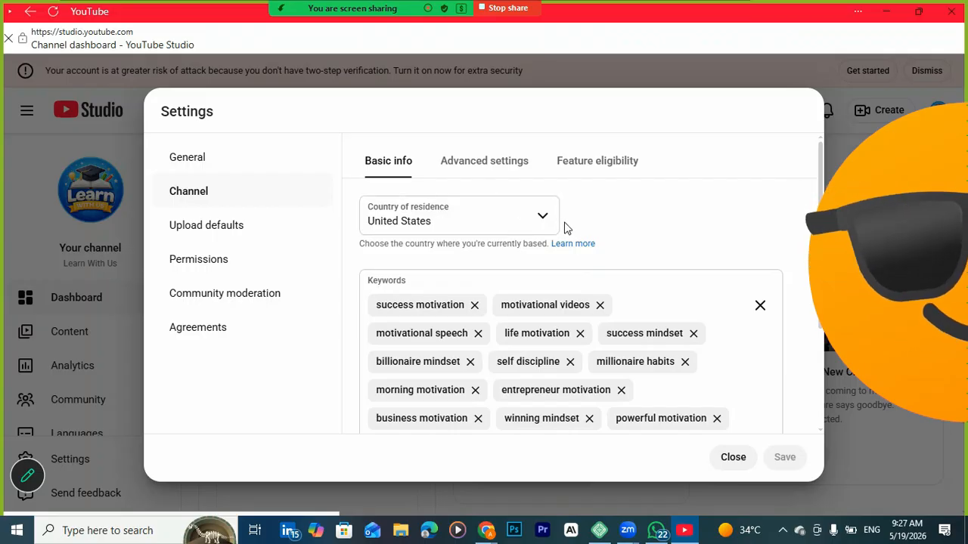
scroll(605, 280, "down", 2)
scroll(605, 280, "up", 2)
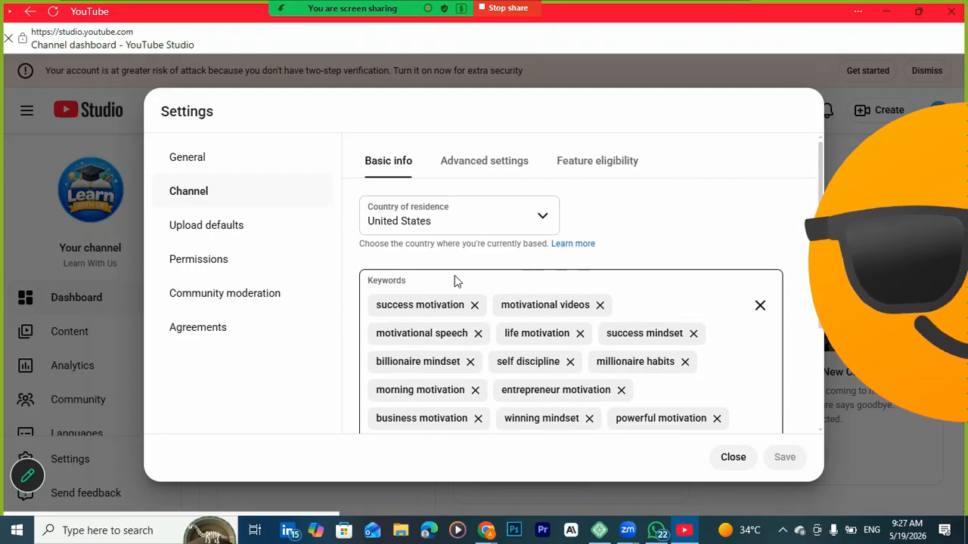
scroll(455, 275, "down", 2)
scroll(454, 275, "up", 2)
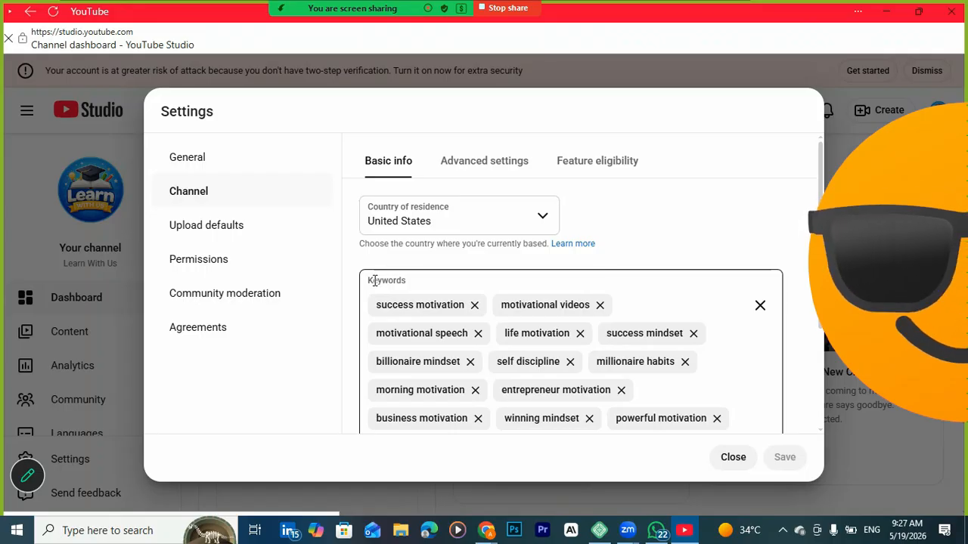
Step: Switch to ChatGPT and dictate and send an Urdu prompt asking for trending, high-ranking keywords for a motivational success stories YouTube channel
left_click(486, 530)
left_click(446, 478)
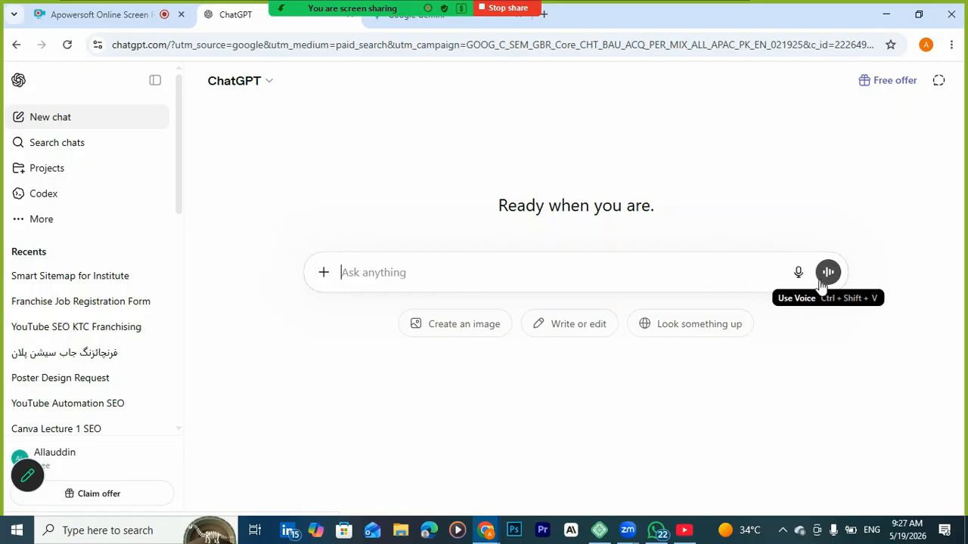
left_click(798, 273)
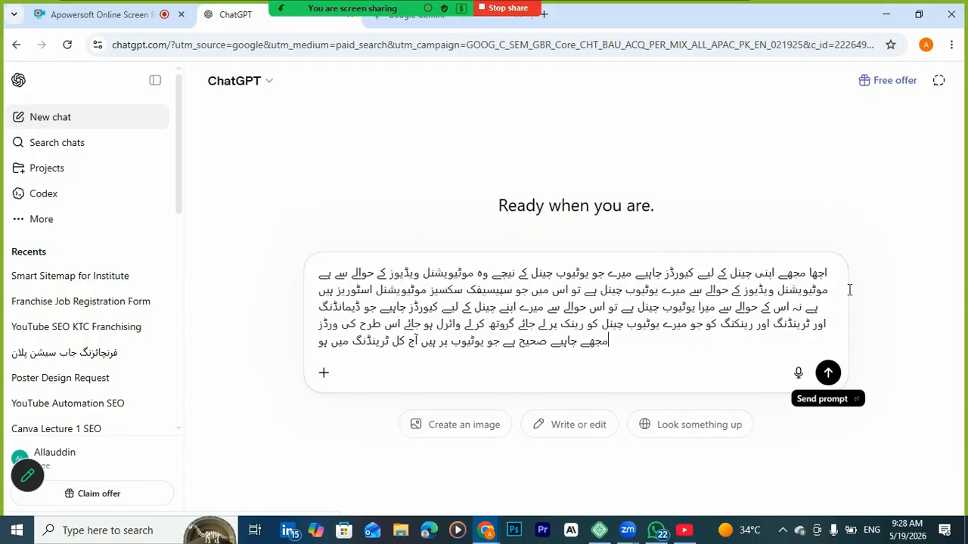
left_click(828, 373)
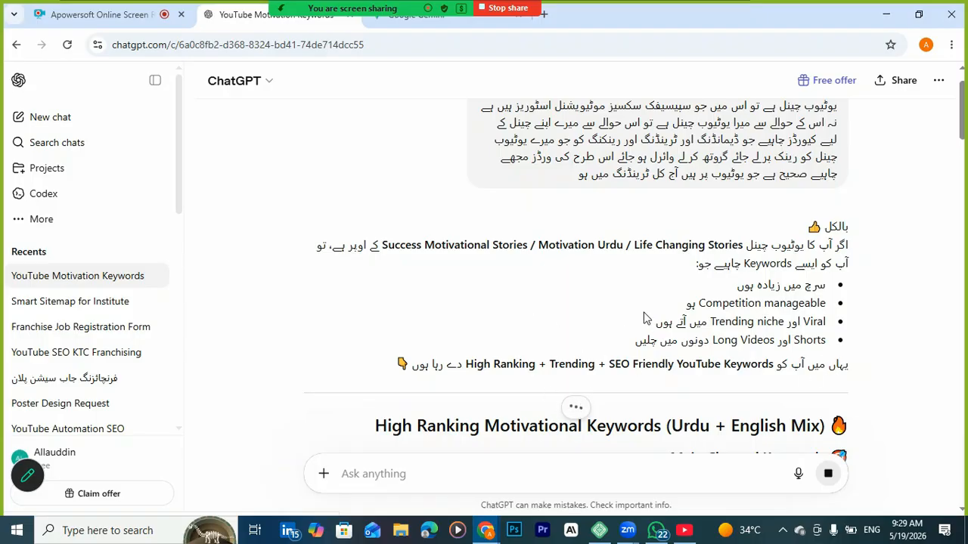
Step: Copy the Main Channel Keywords list from ChatGPT's answer
scroll(645, 318, "down", 2)
scroll(555, 337, "down", 3)
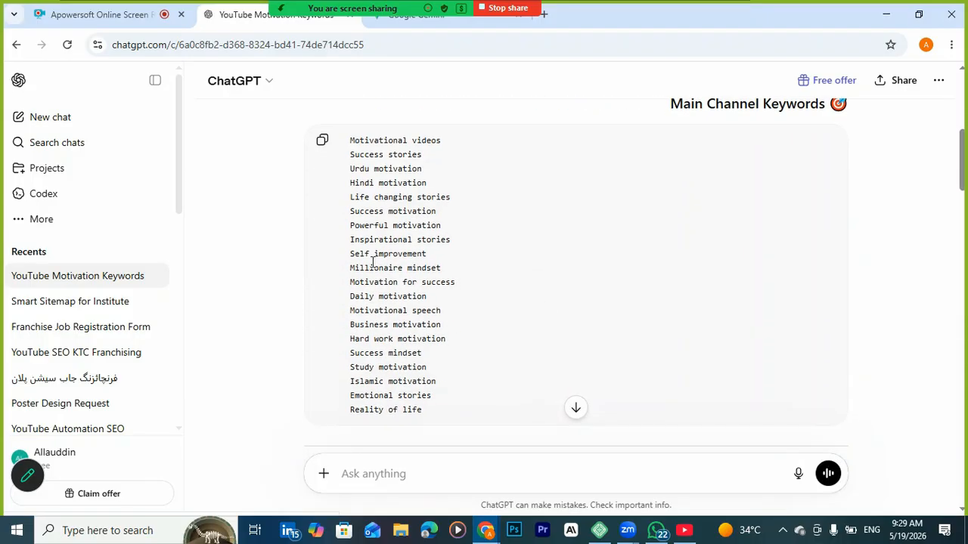
left_click(325, 141)
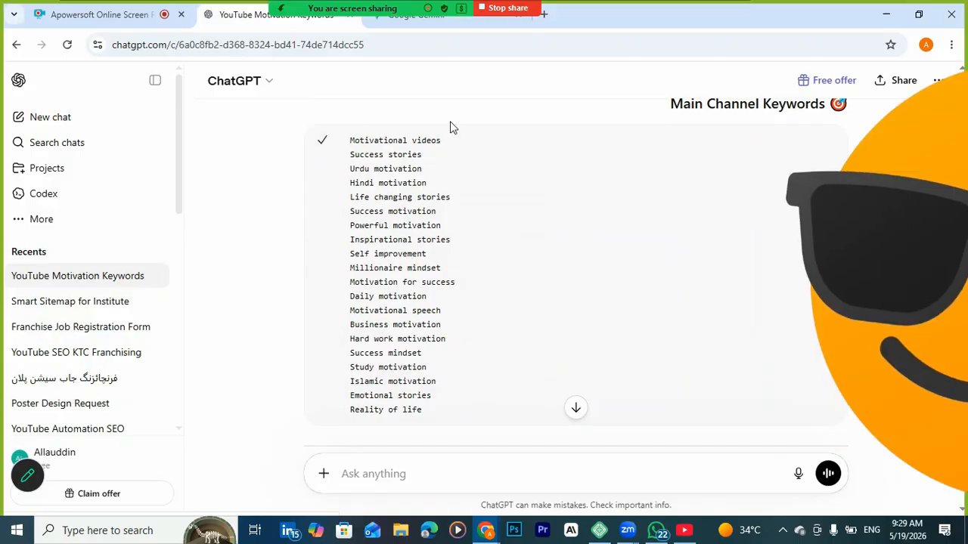
Step: Clear the channel's existing keywords in YouTube Studio, try pasting the copied list as new keywords, and remove the pasted entry
left_click(685, 532)
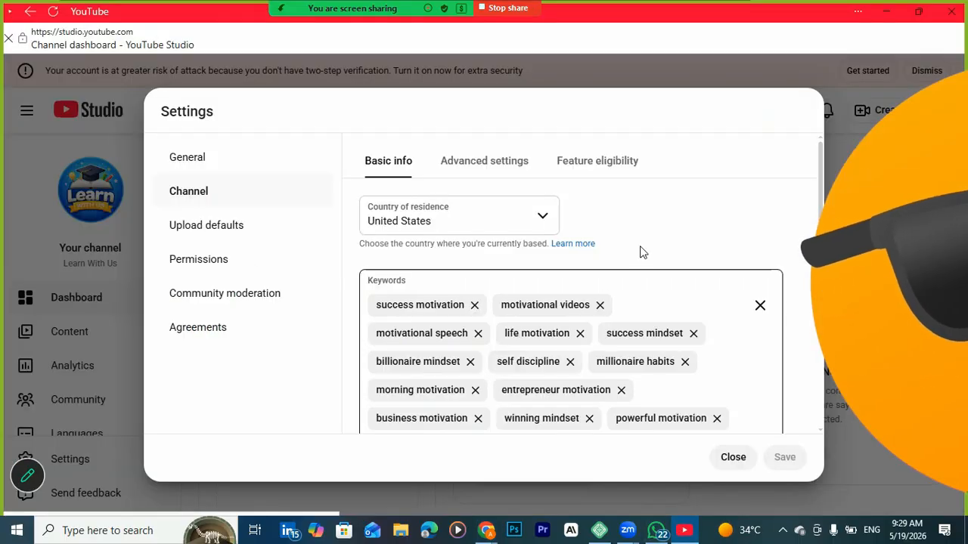
left_click(760, 305)
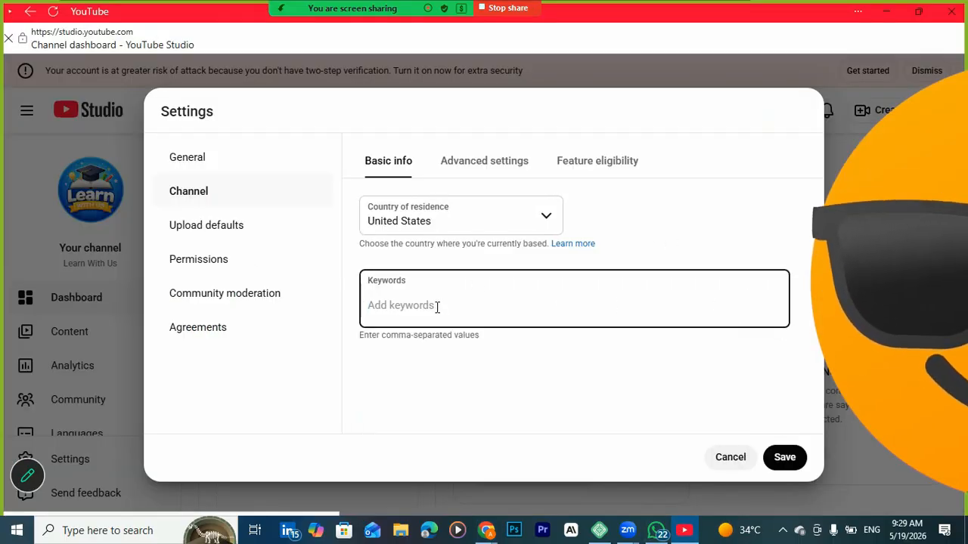
key("ctrl+v")
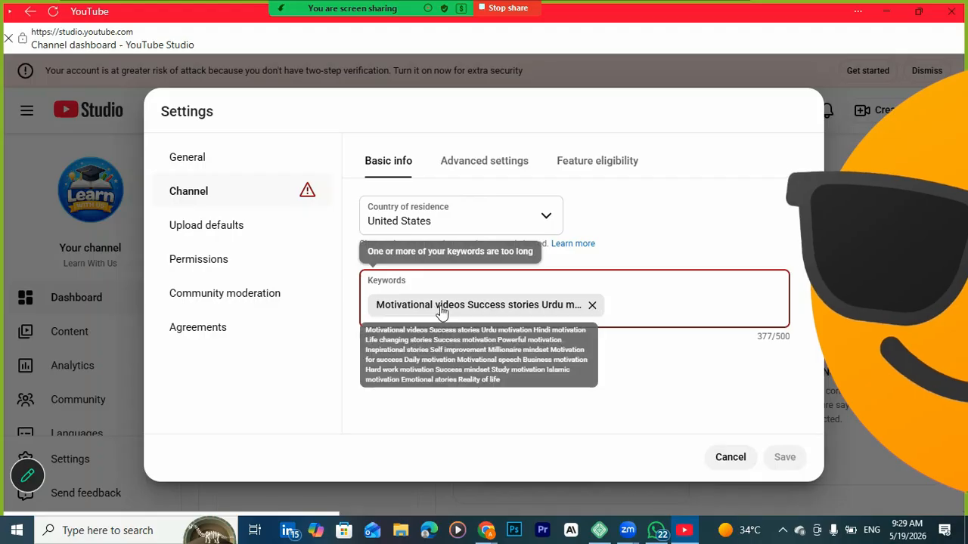
left_click(593, 306)
Step: Return to ChatGPT and send the follow-up request "separatr by commas" for the keywords
mouse_move(495, 537)
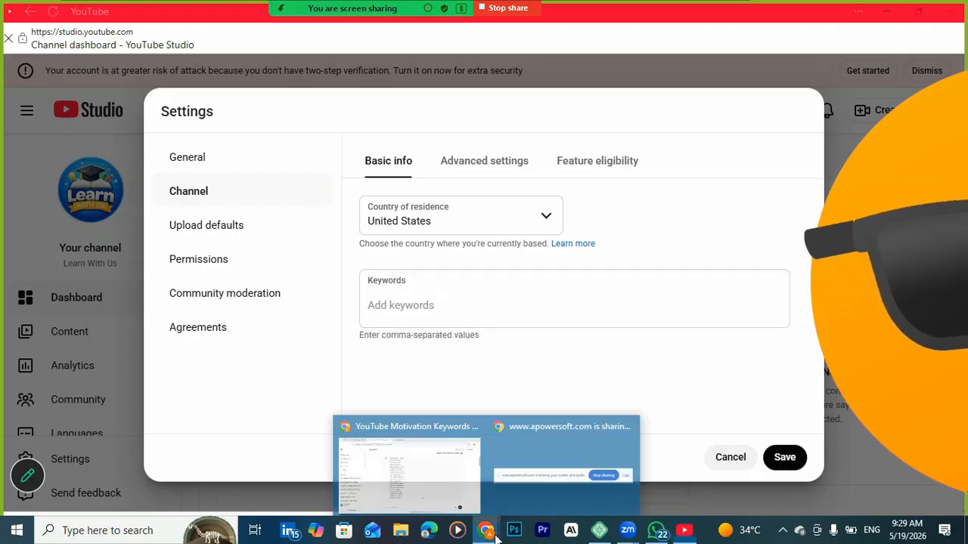
left_click(431, 471)
type("s")
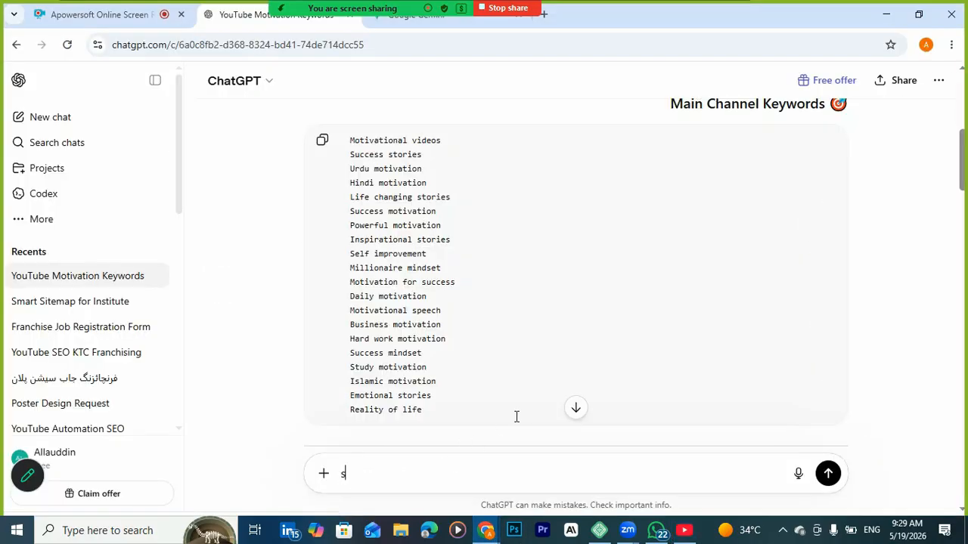
type("eoaratr by commas")
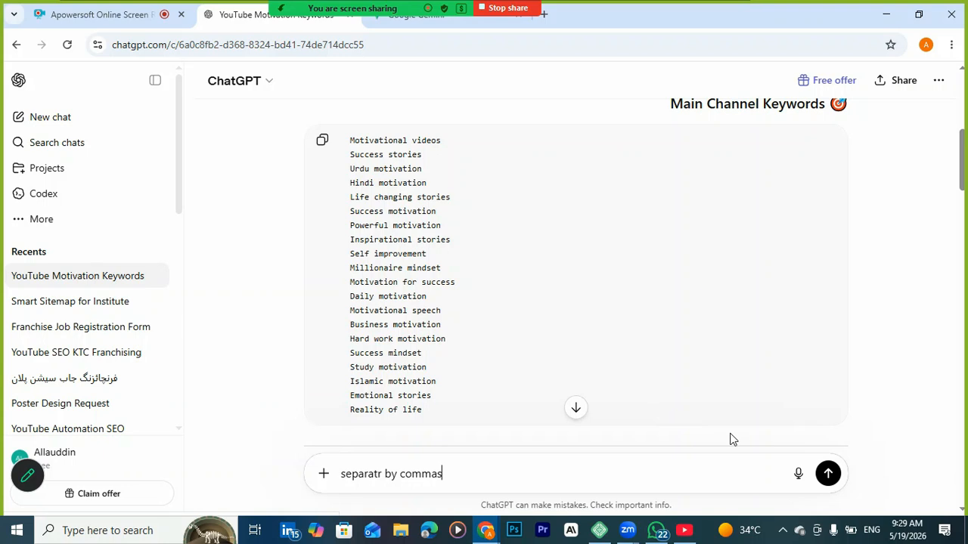
key("Return")
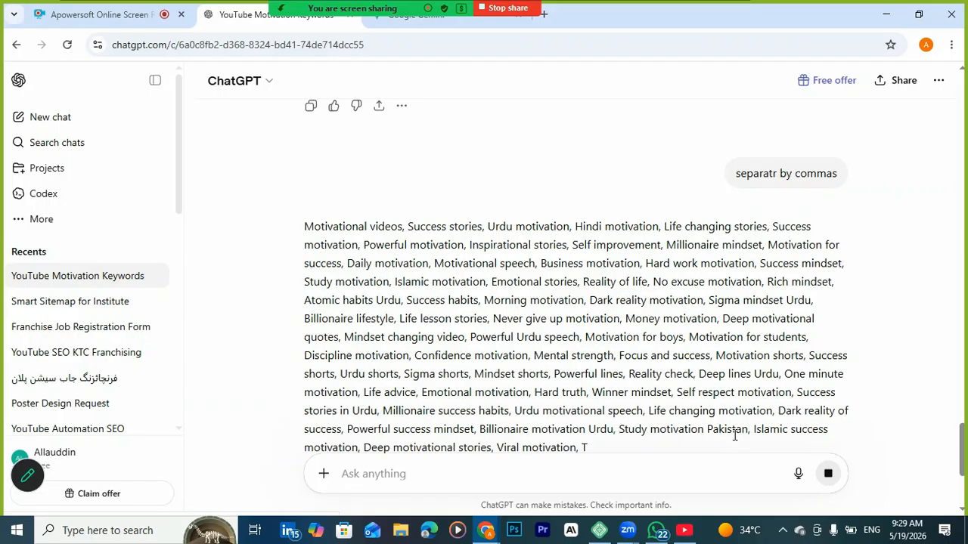
Step: Copy the comma-separated keywords from "Motivational videos" through "Deep motivational" and paste them into the channel's keywords in YouTube Studio
scroll(336, 294, "down", 2)
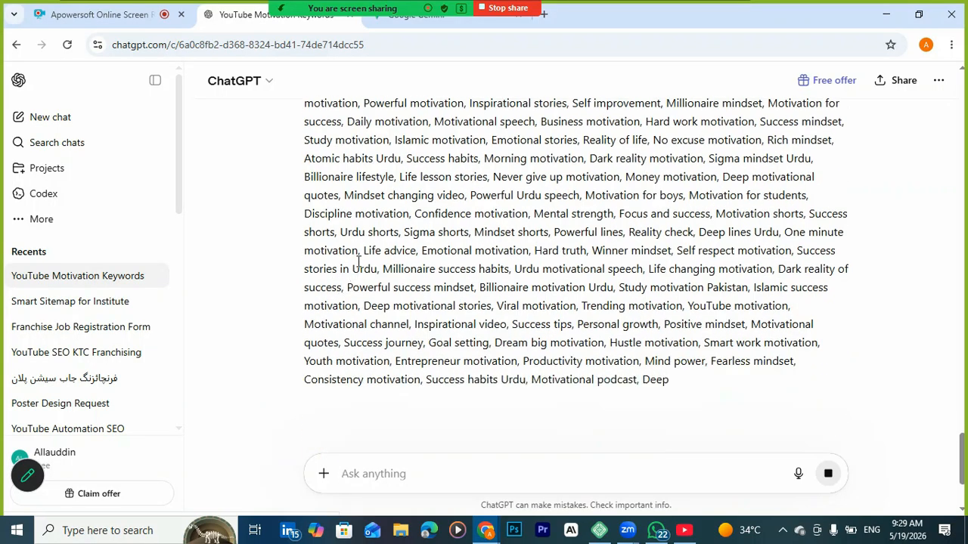
scroll(313, 328, "up", 4)
scroll(320, 335, "down", 1)
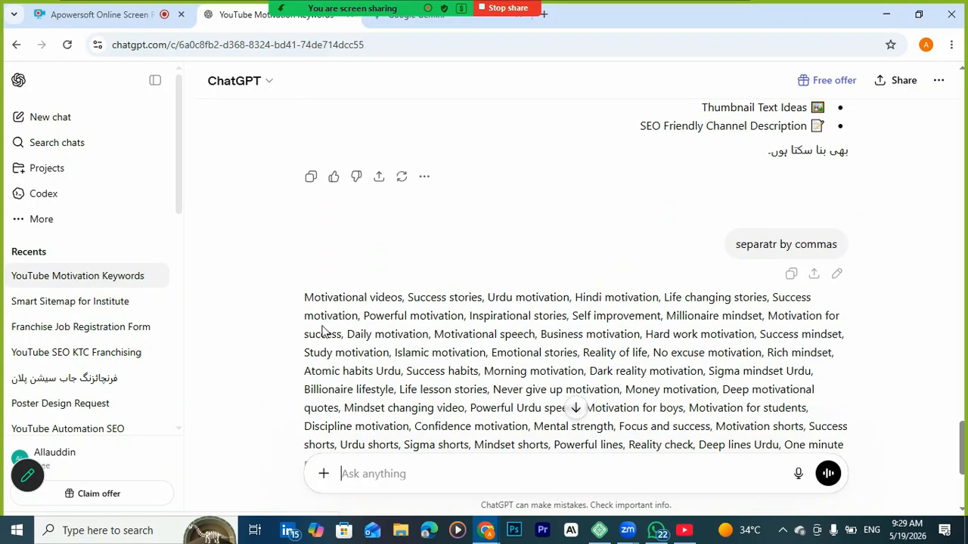
left_click_drag(301, 299, 887, 397)
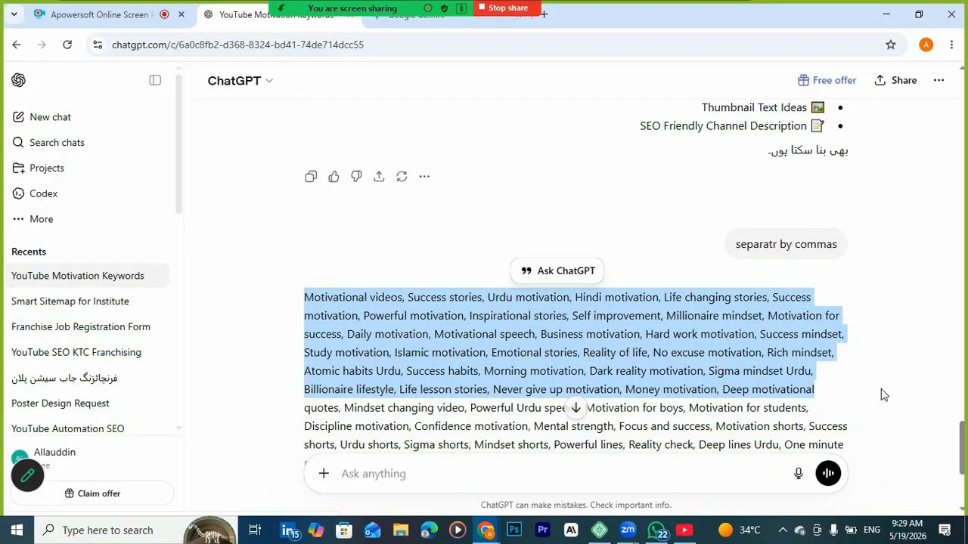
left_click(694, 531)
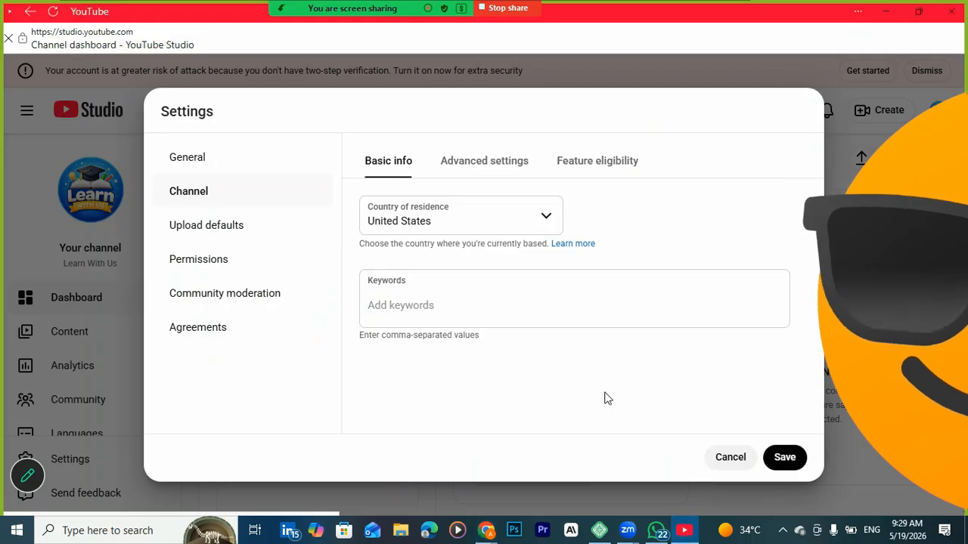
left_click(503, 295)
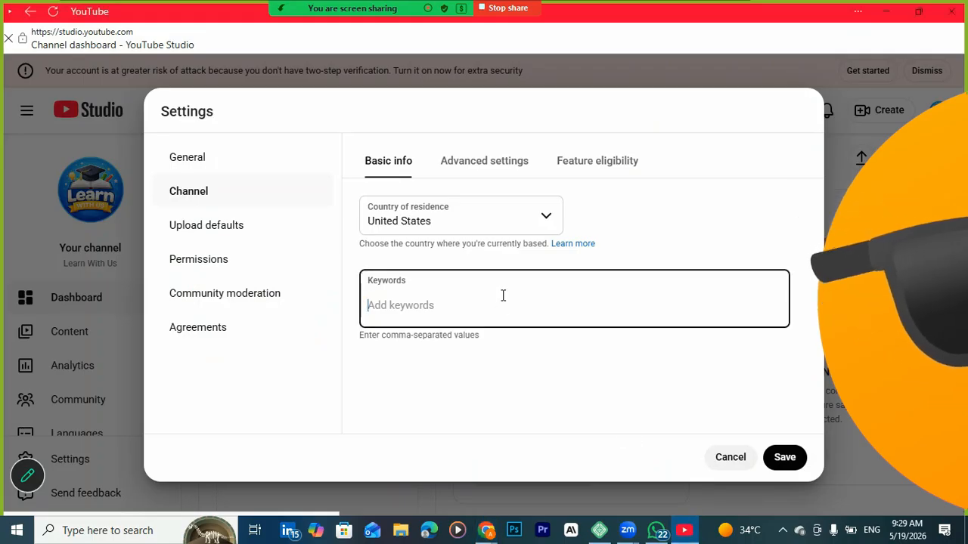
key("ctrl+v")
Step: Remove the keywords Deep motivational, Never give up motivation, Money motivation, Life lesson stories, Sigma mindset Urdu, Morning motivation, Dark reality motivation and Rich mindset
scroll(537, 330, "down", 3)
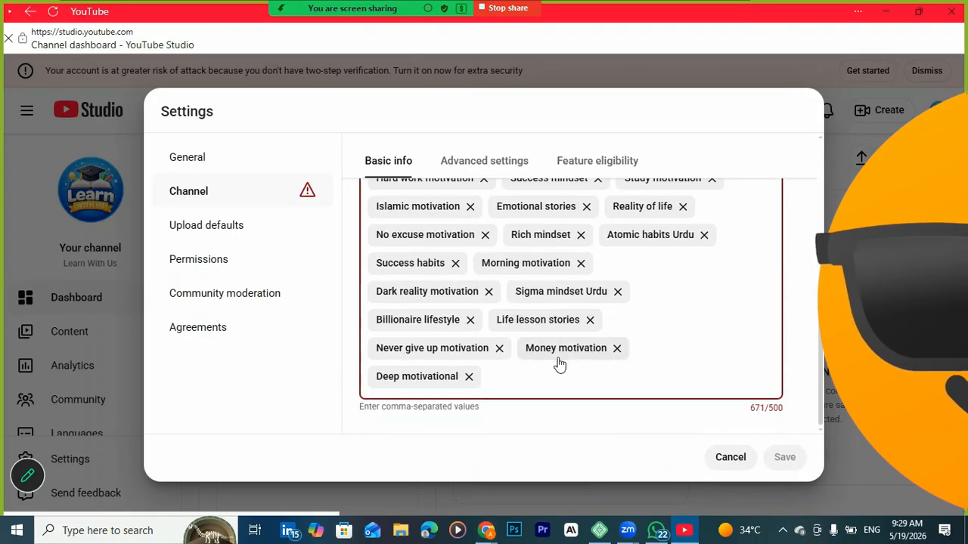
left_click(469, 377)
left_click(499, 375)
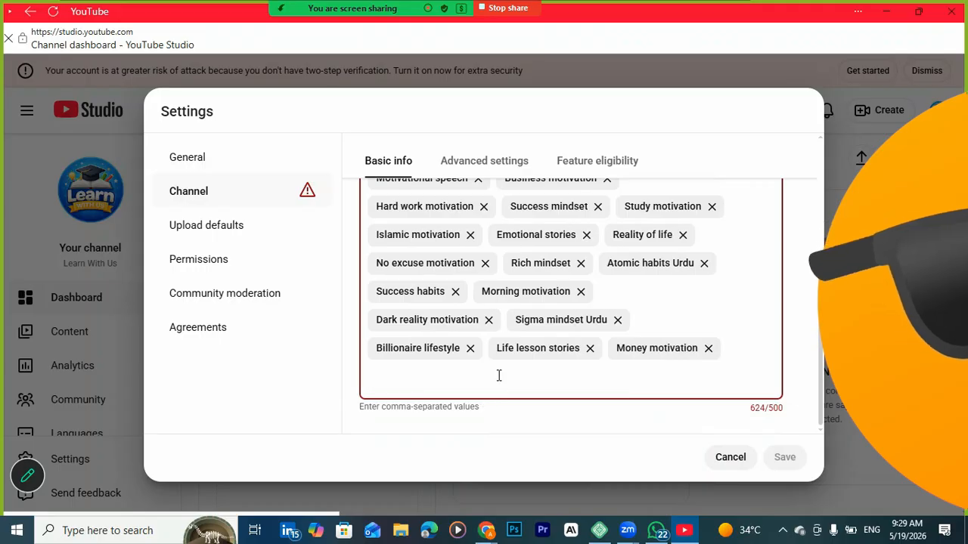
left_click(709, 349)
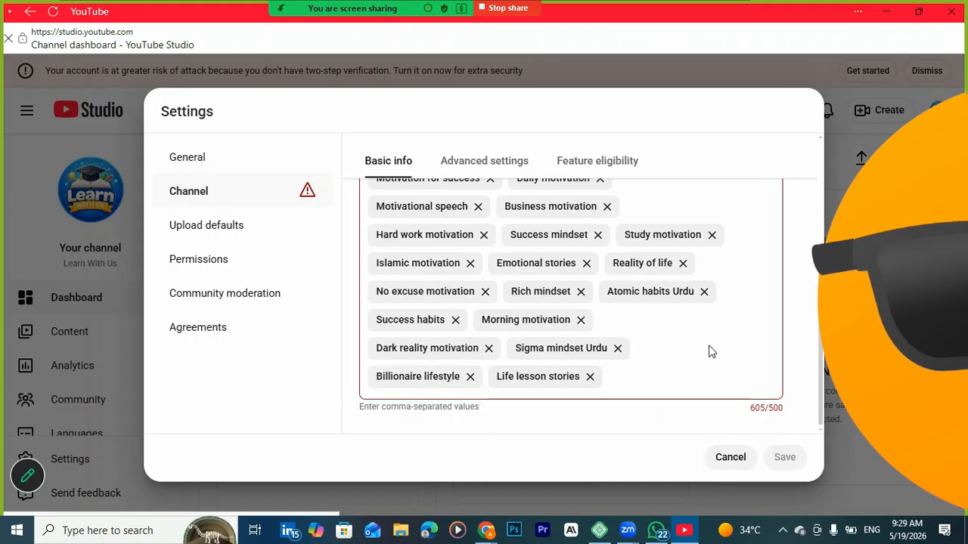
left_click(589, 377)
left_click(615, 349)
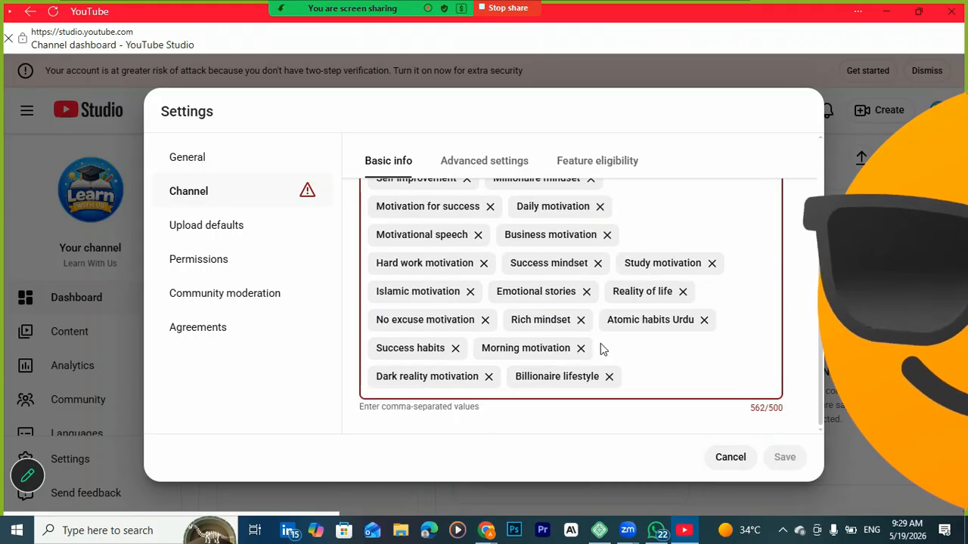
left_click(579, 349)
left_click(595, 349)
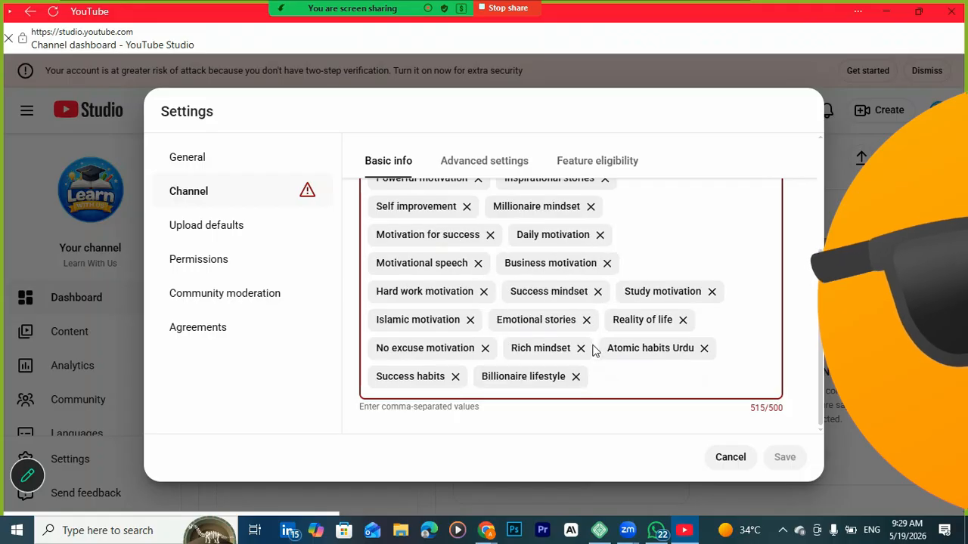
left_click(581, 349)
scroll(691, 335, "up", 3)
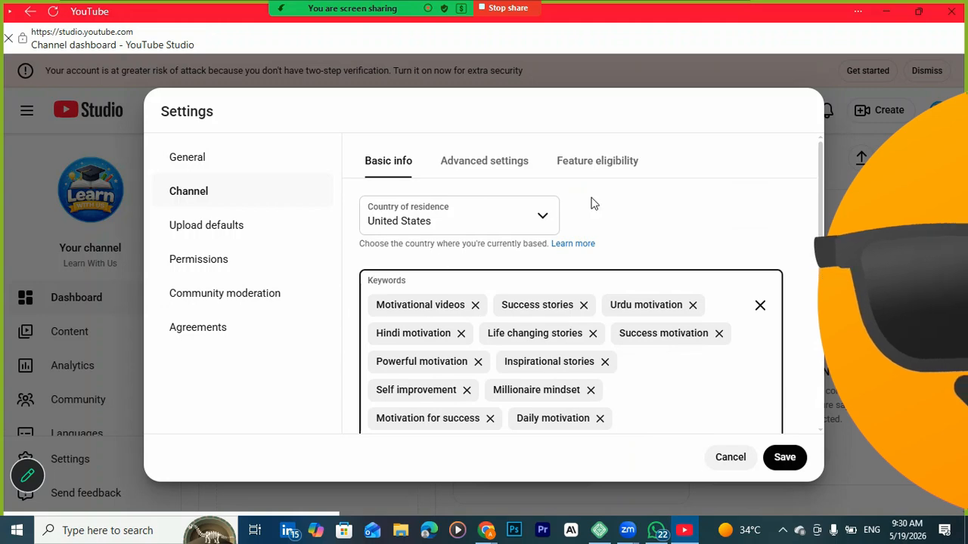
scroll(486, 203, "down", 2)
scroll(486, 202, "down", 1)
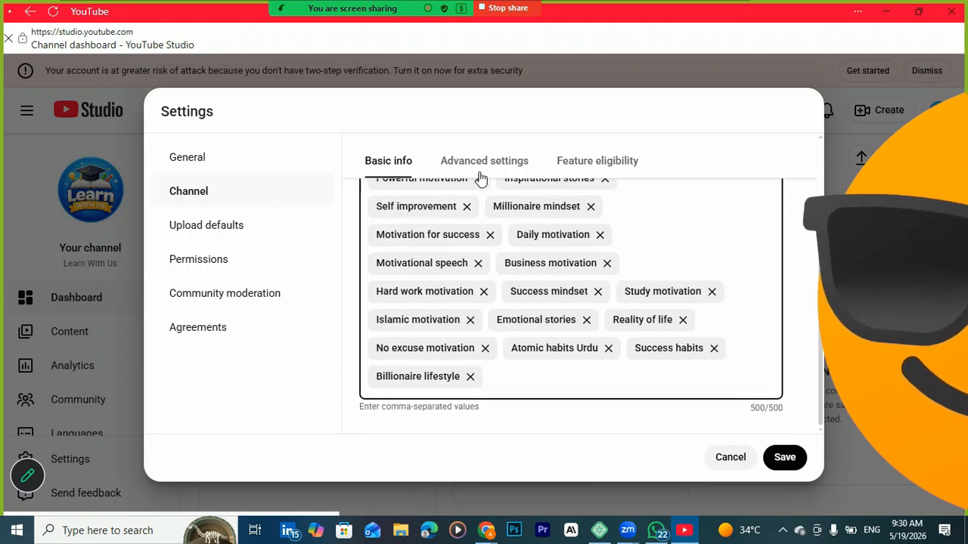
Step: Open the channel's advanced settings at the Made for Kids audience choice
left_click(477, 162)
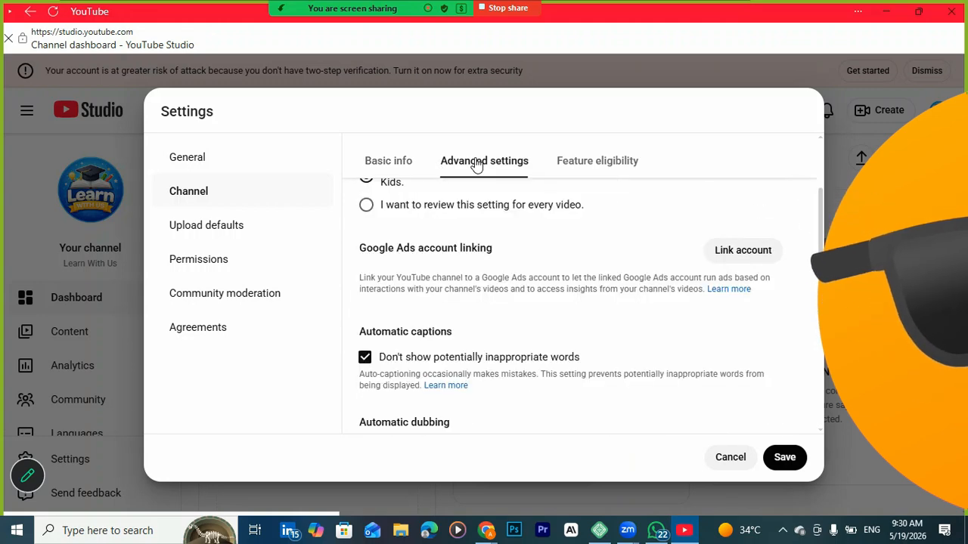
scroll(480, 238, "up", 3)
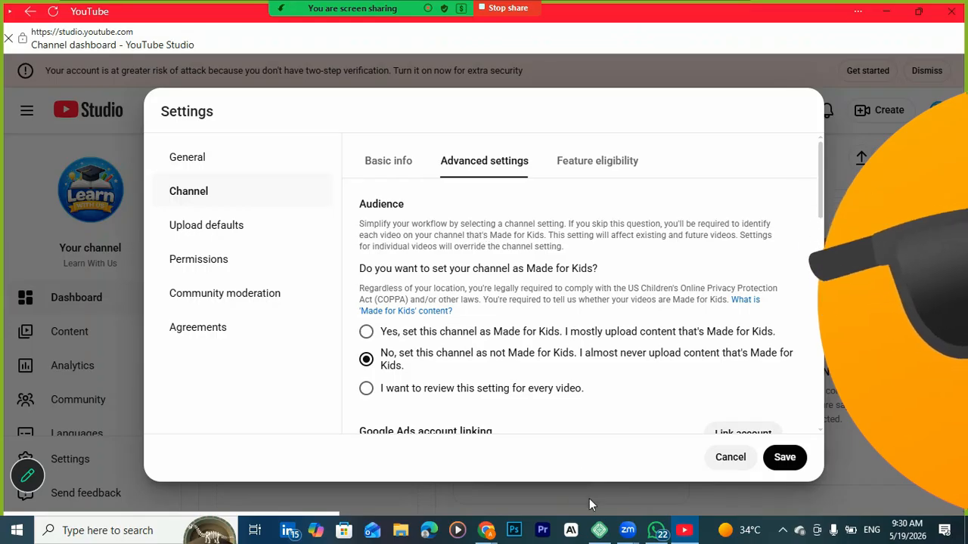
Step: Switch to the Zoom meeting to check its chat, and return to YouTube Studio
mouse_move(628, 530)
left_click(758, 458)
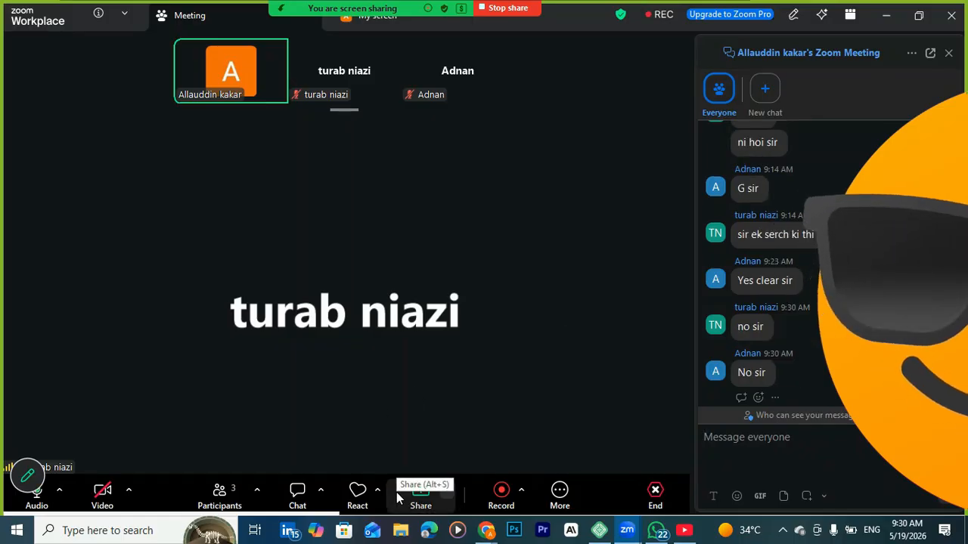
left_click(685, 533)
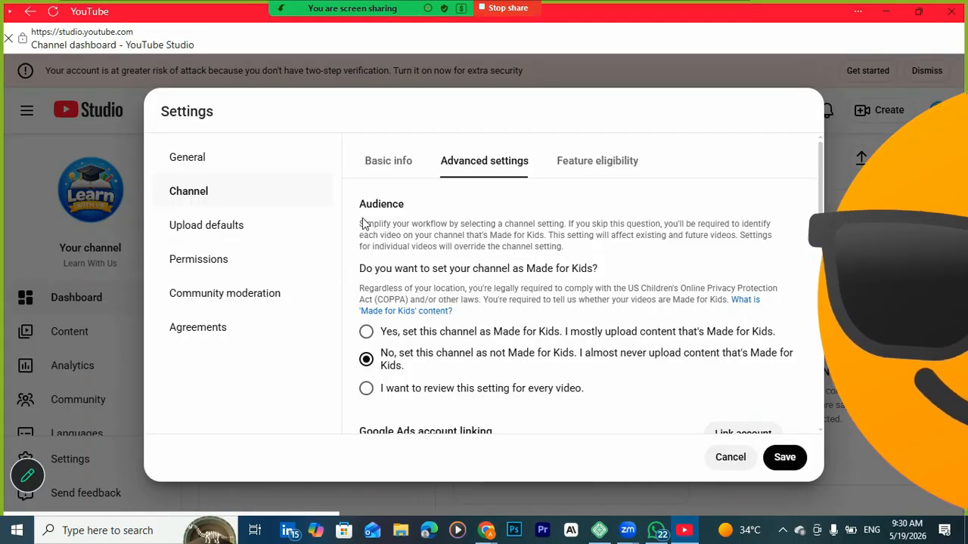
Step: Review the advanced settings for audience, Google Ads linking, captions, automatic dubbing, advertisements, clips, video quality enhancements and third-party training
scroll(443, 253, "down", 2)
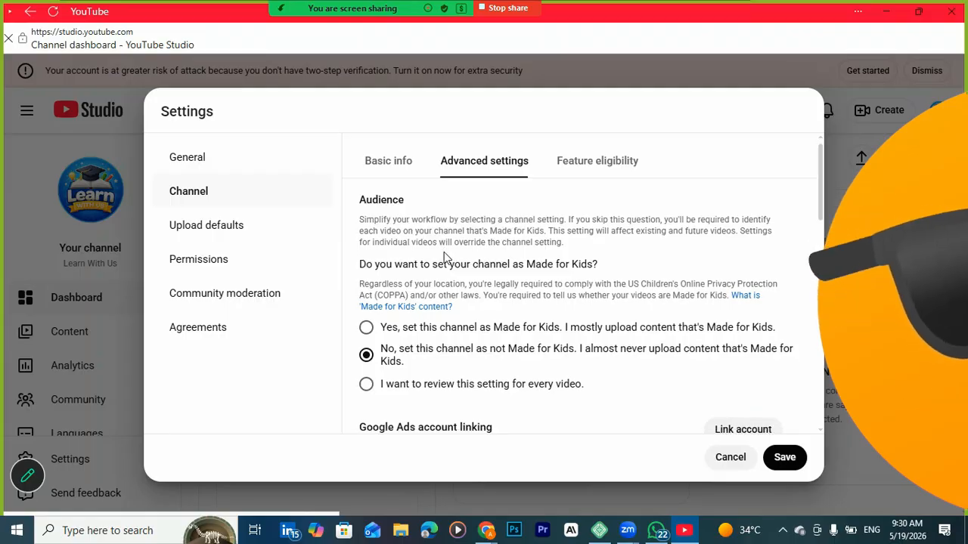
scroll(400, 280, "up", 1)
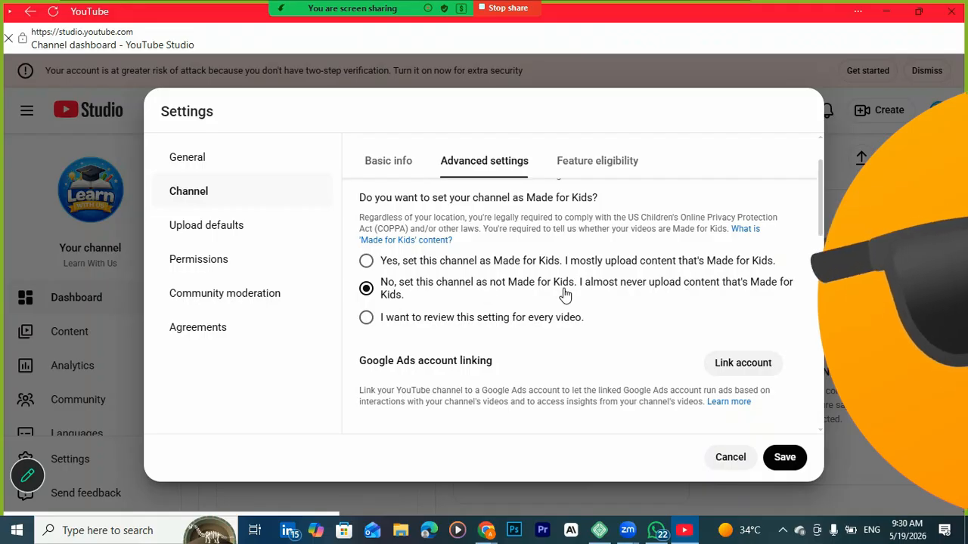
scroll(477, 263, "down", 3)
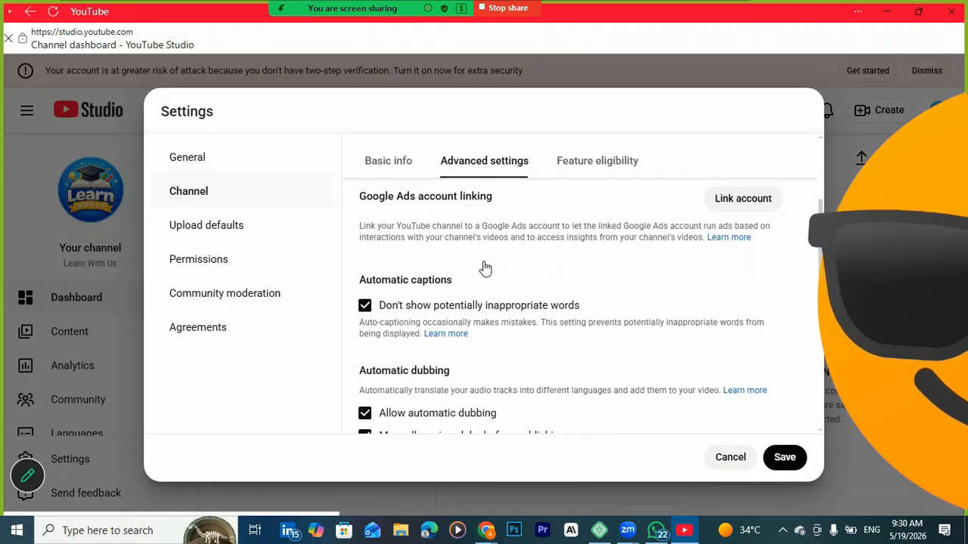
scroll(485, 267, "up", 1)
scroll(436, 300, "down", 2)
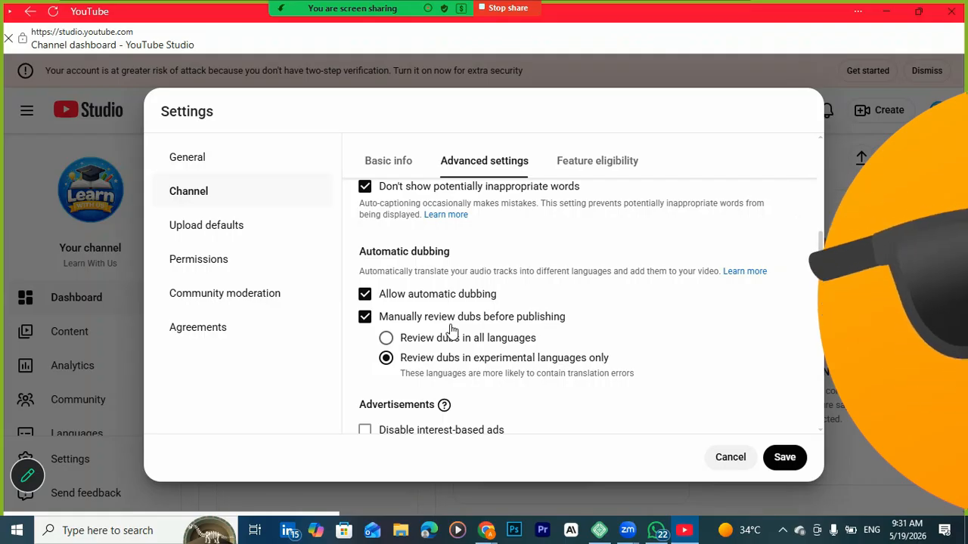
scroll(529, 326, "down", 2)
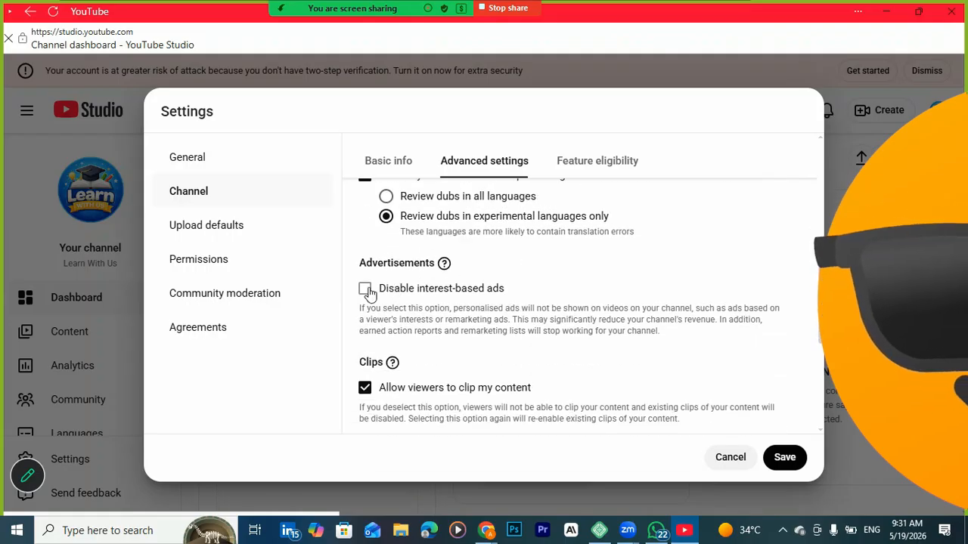
scroll(382, 318, "down", 1)
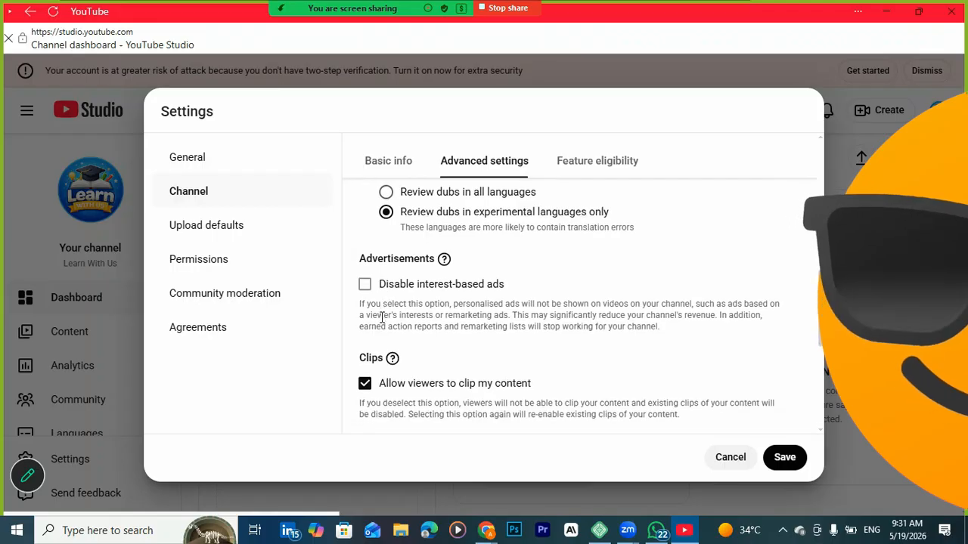
scroll(382, 318, "down", 2)
scroll(378, 257, "down", 1)
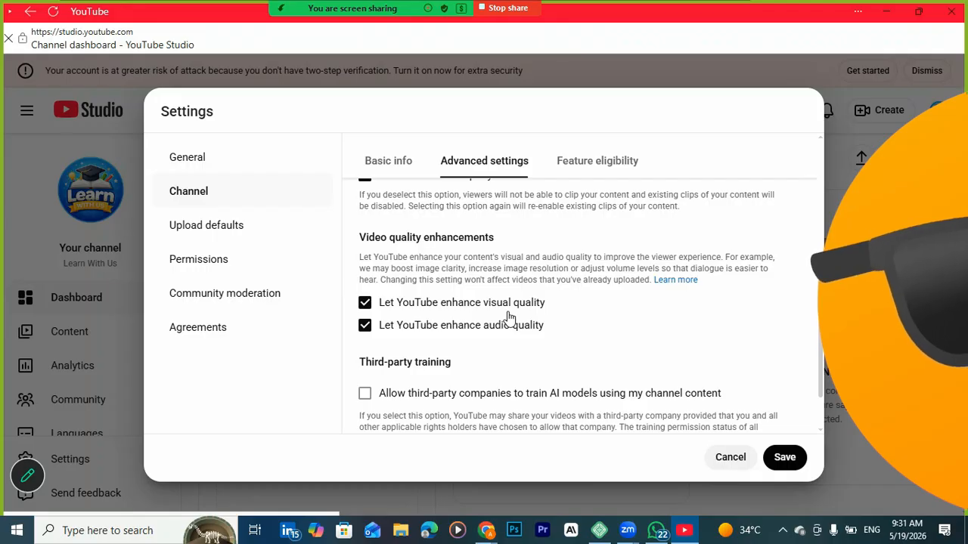
Step: Examine the third-party training and other settings at the end of the channel's advanced settings
scroll(511, 317, "down", 2)
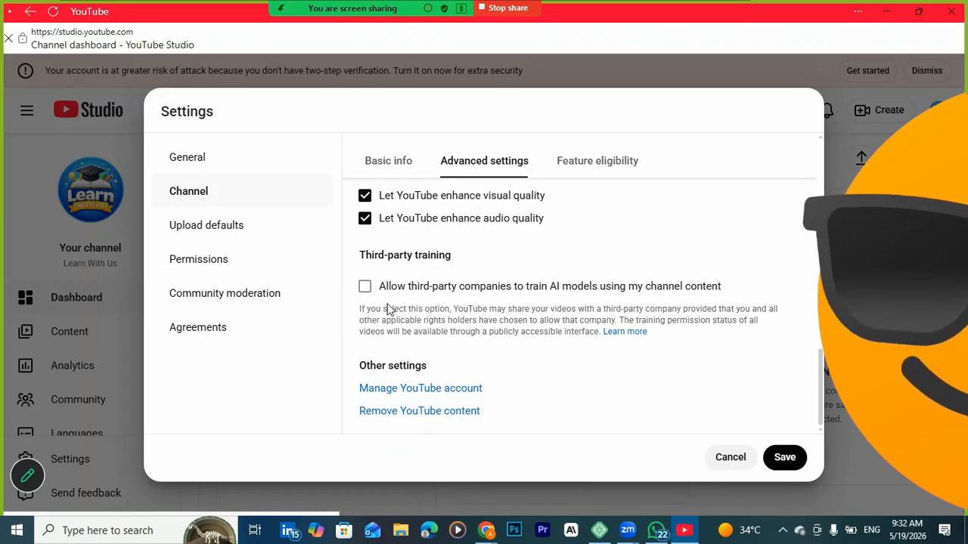
scroll(400, 324, "up", 2)
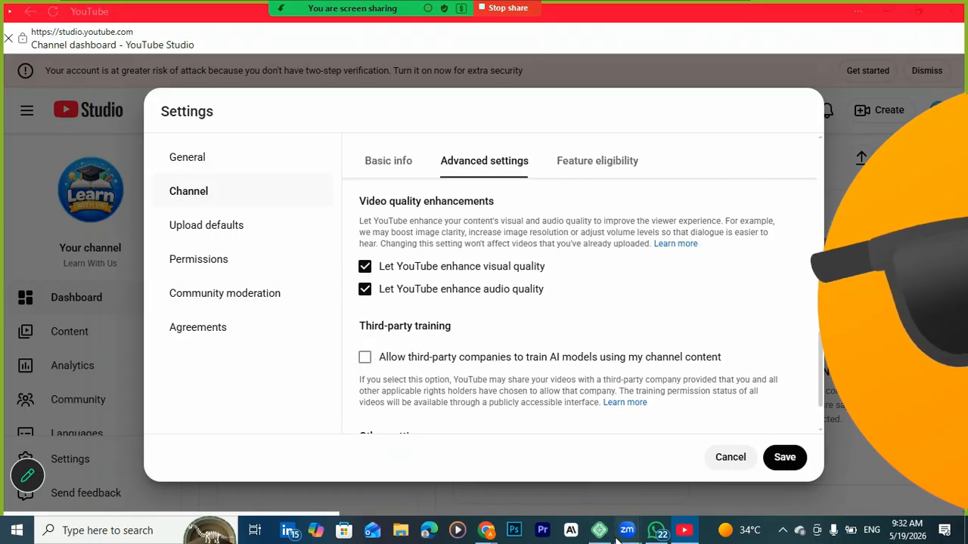
scroll(626, 342, "up", 15)
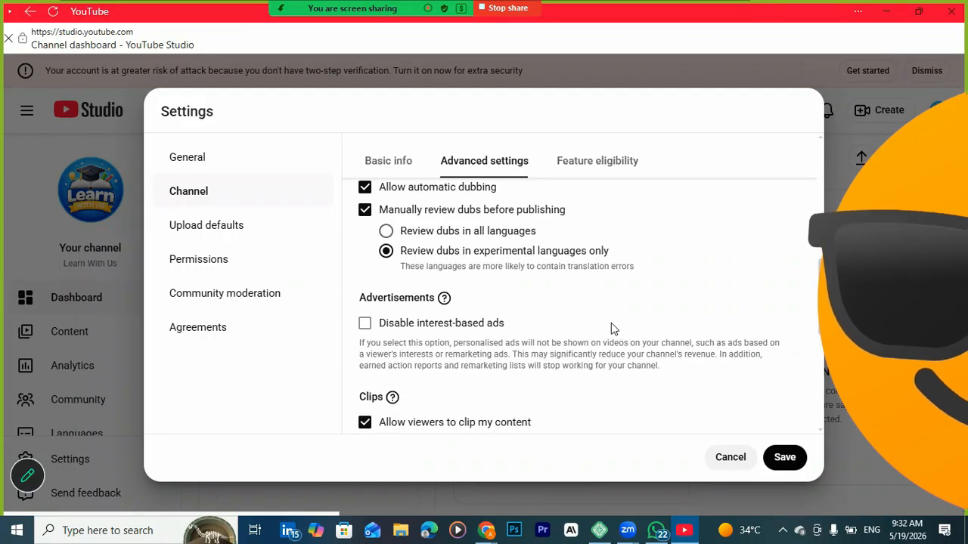
Step: Open the phone number verification for intermediate features under Feature eligibility, and return to YouTube Studio without verifying
left_click(584, 166)
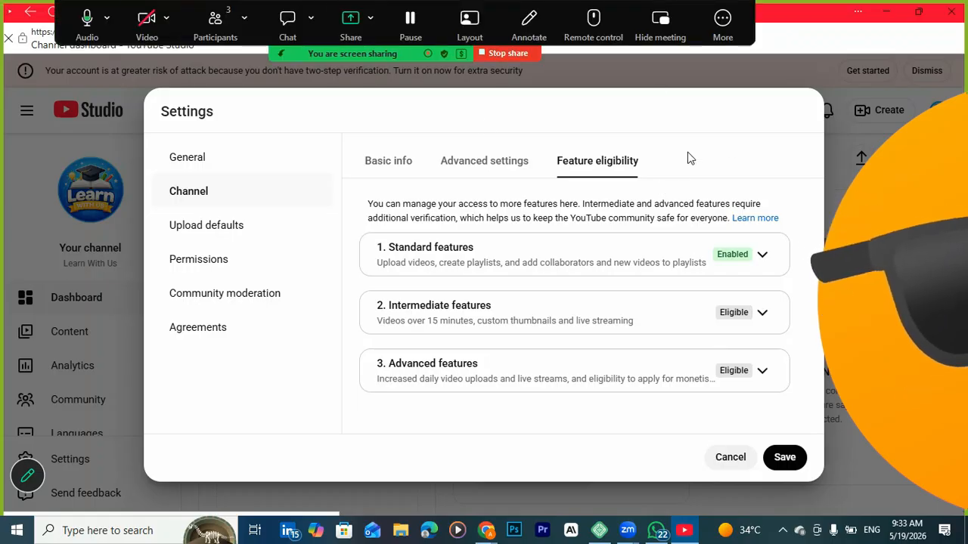
left_click(762, 314)
scroll(680, 359, "down", 2)
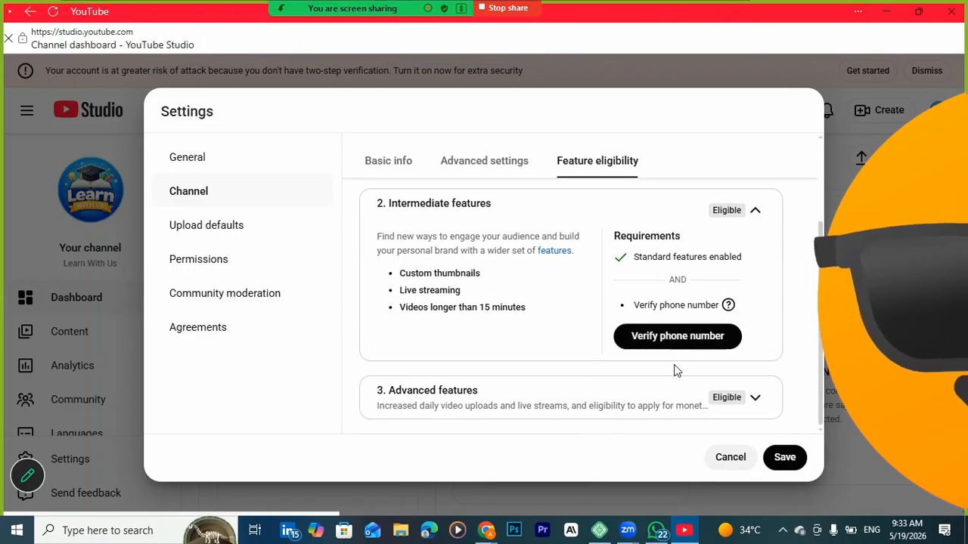
left_click(712, 340)
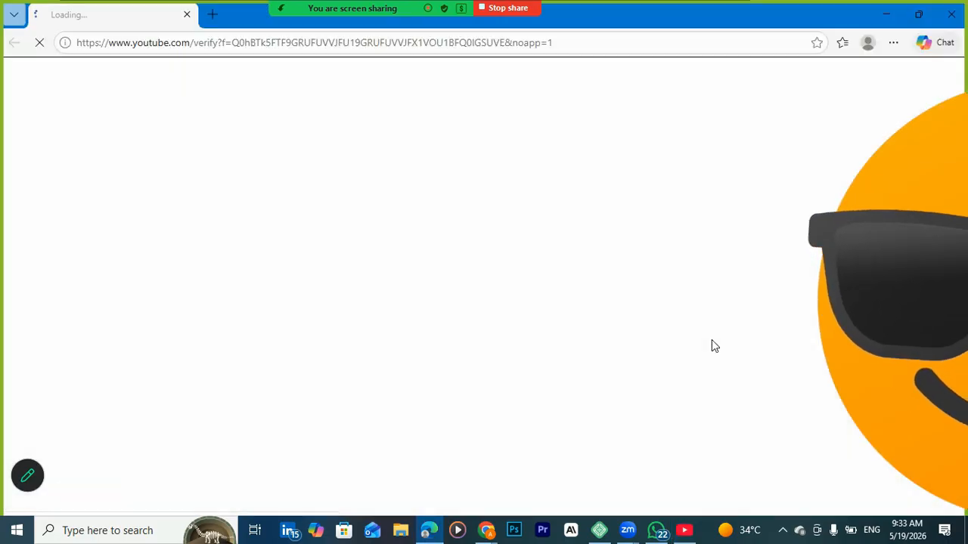
left_click(693, 538)
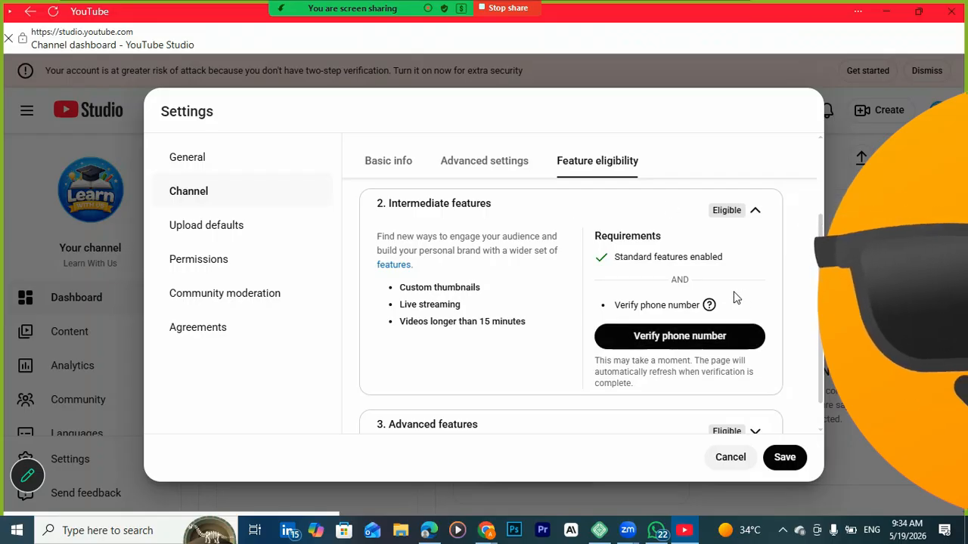
Step: Expand the advanced features and examine their benefits and access requirements, including video verification, valid ID and channel history
scroll(734, 298, "down", 1)
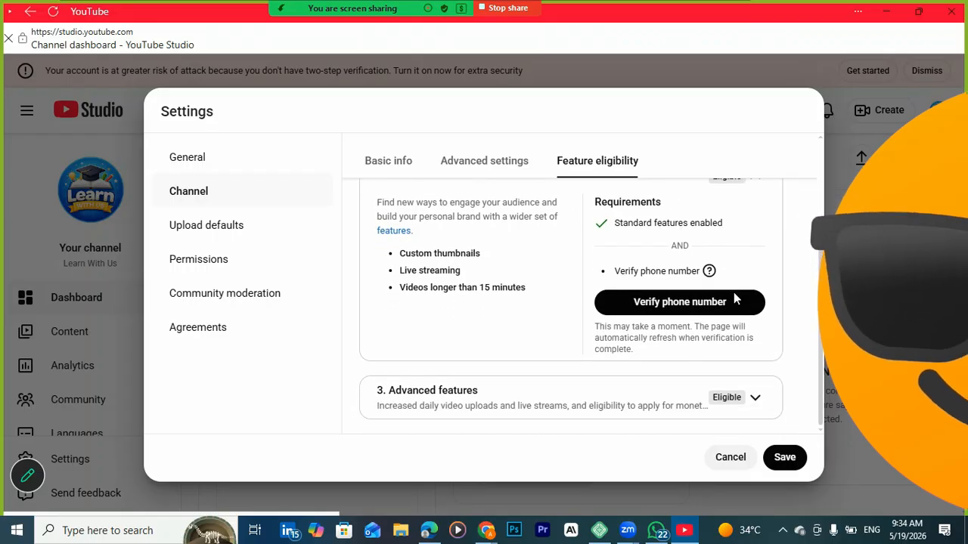
left_click(756, 398)
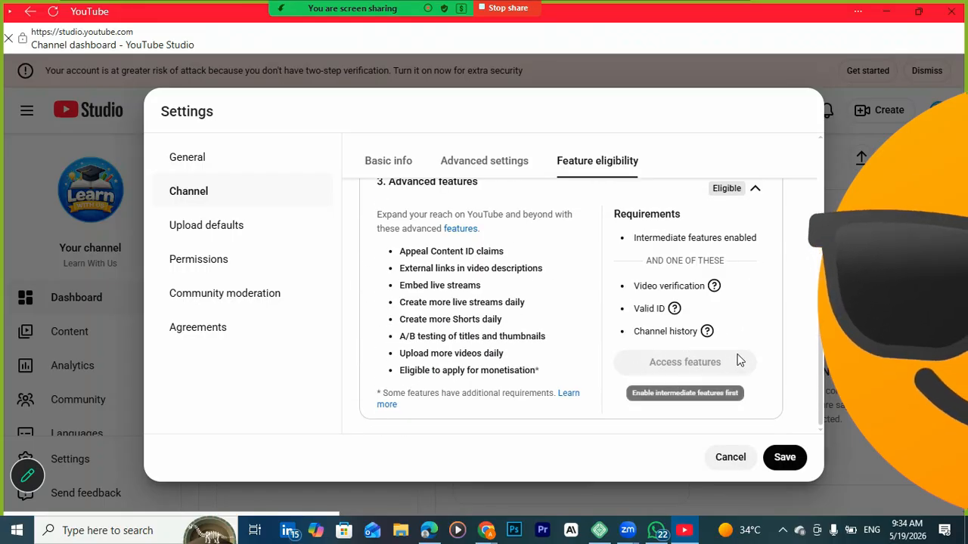
mouse_move(701, 333)
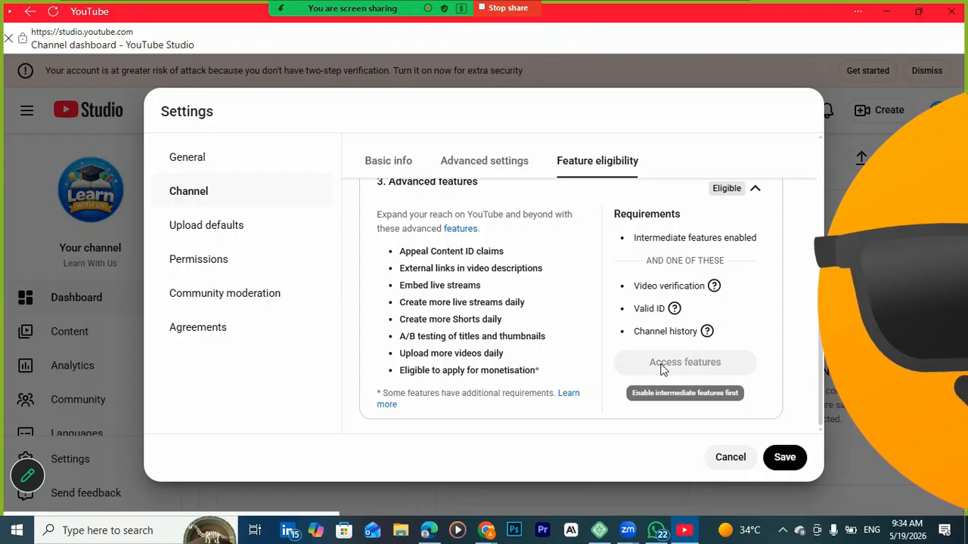
mouse_move(665, 314)
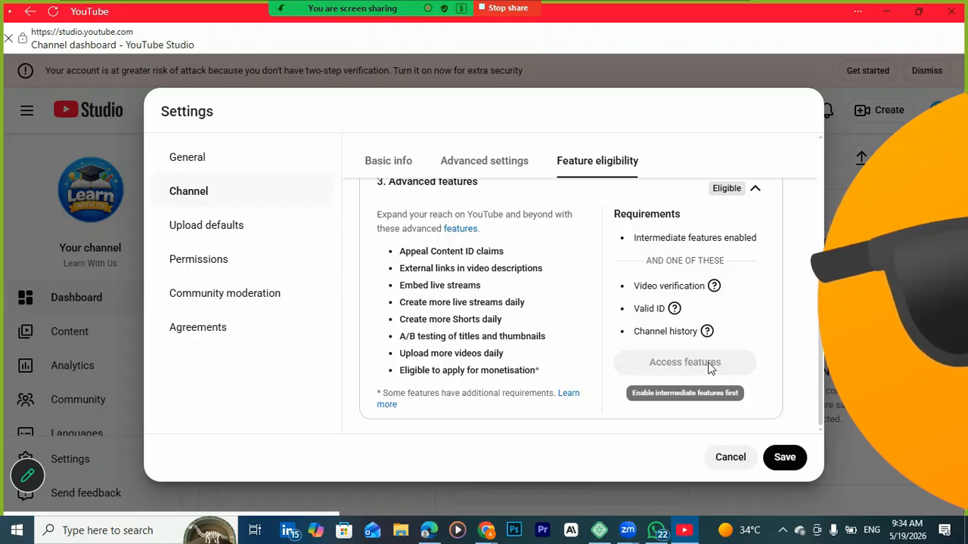
Step: Save the channel settings and reopen the Settings dialog
scroll(641, 318, "up", 10)
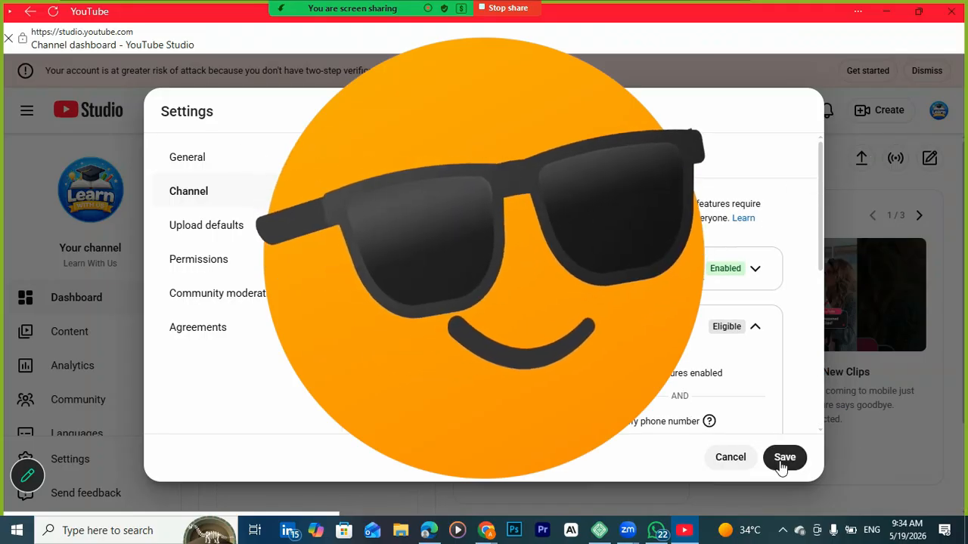
left_click(783, 458)
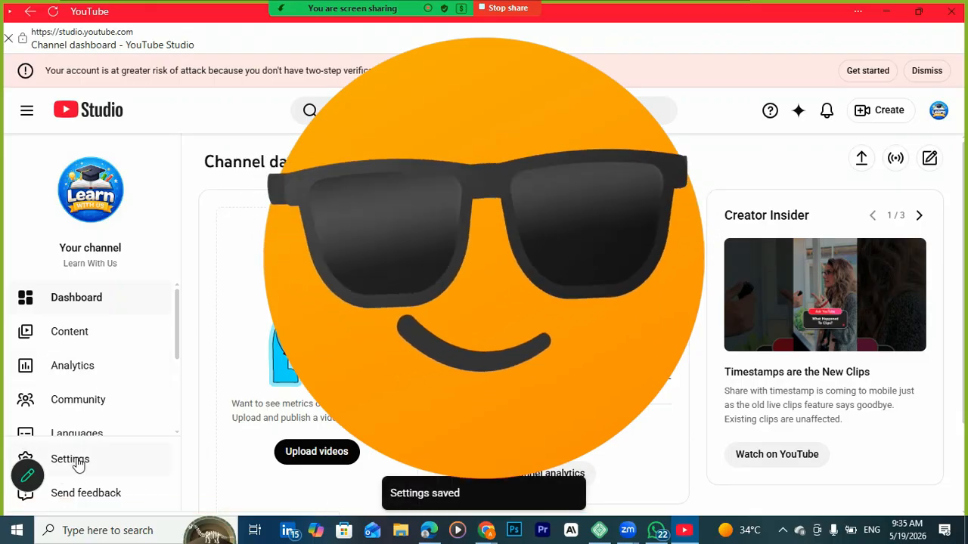
left_click(75, 461)
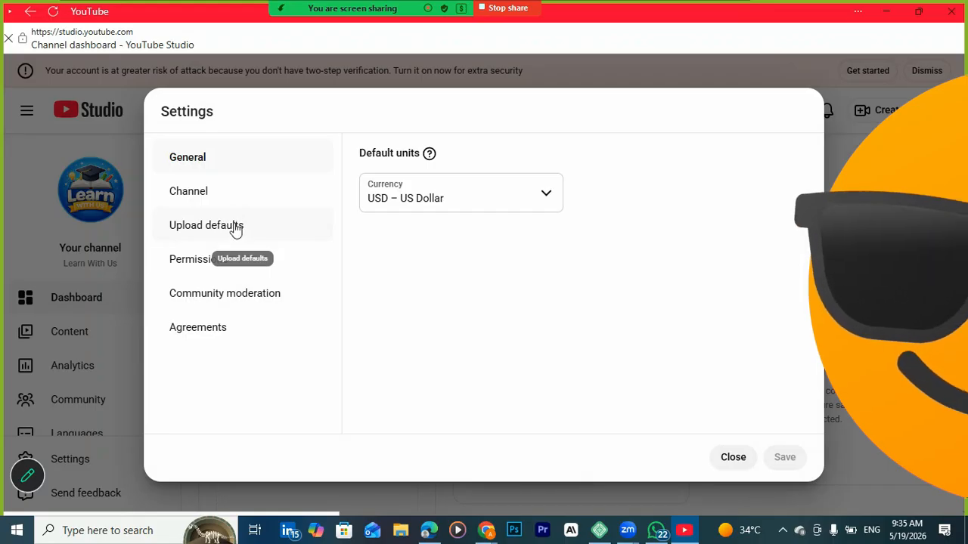
Step: Review the title, description, visibility and tags in the upload defaults, and open the upload defaults' advanced settings
left_click(236, 227)
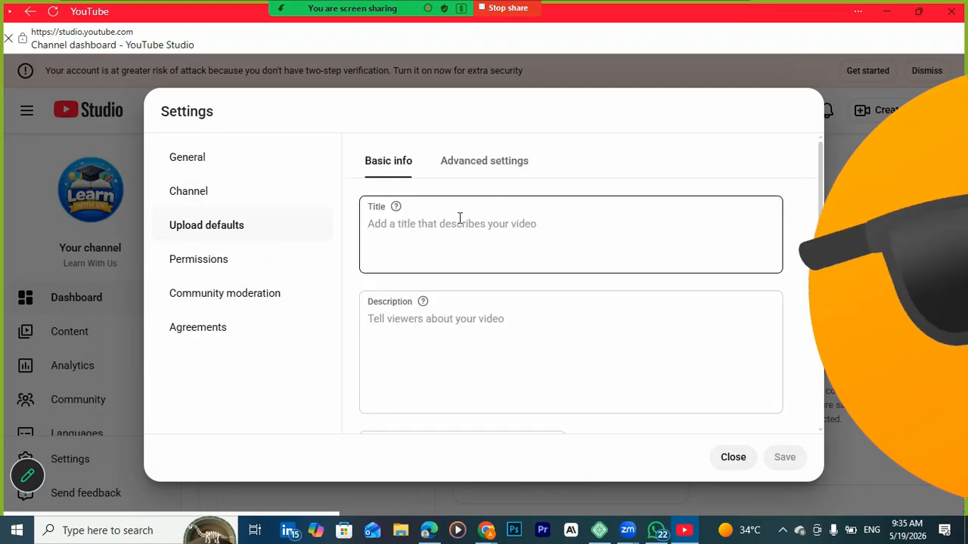
scroll(456, 231, "down", 1)
scroll(430, 264, "down", 1)
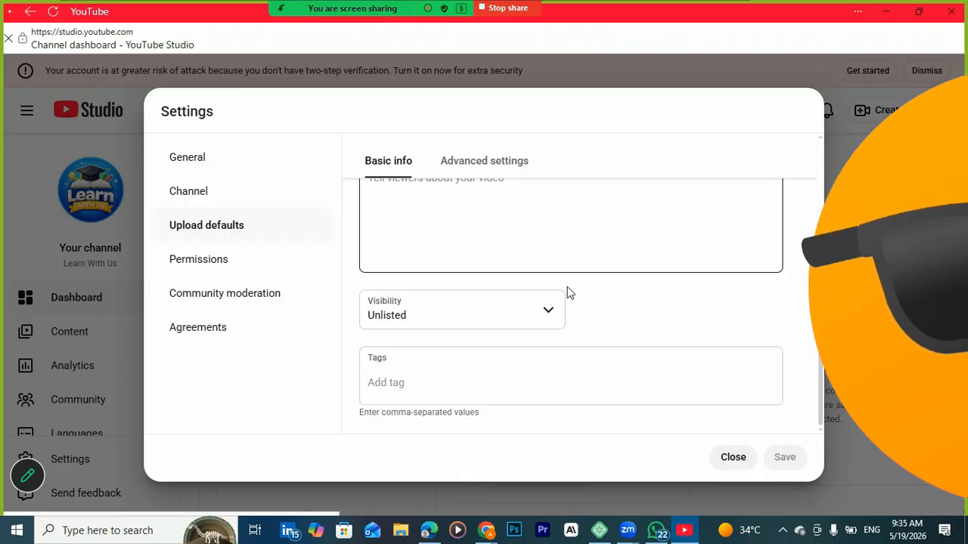
scroll(453, 227, "up", 1)
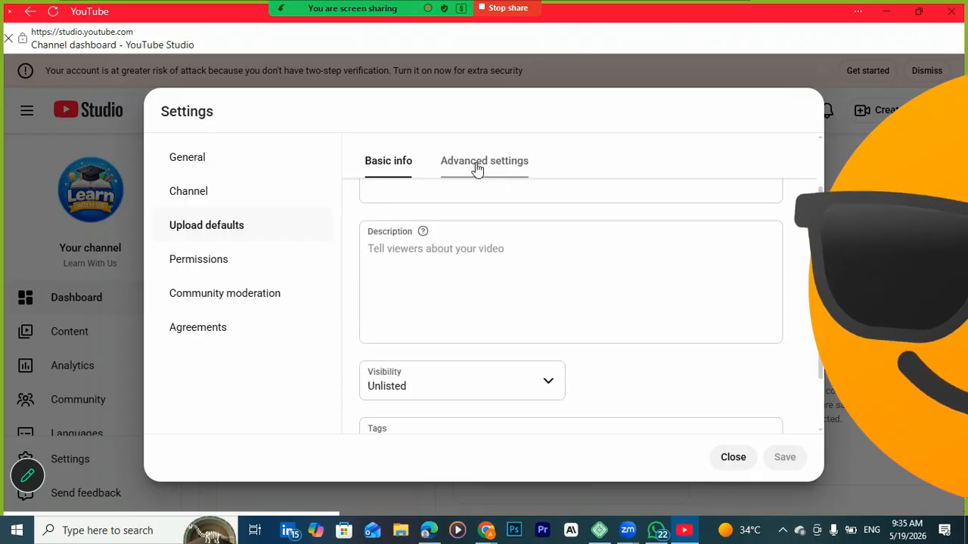
left_click(476, 166)
scroll(533, 227, "up", 2)
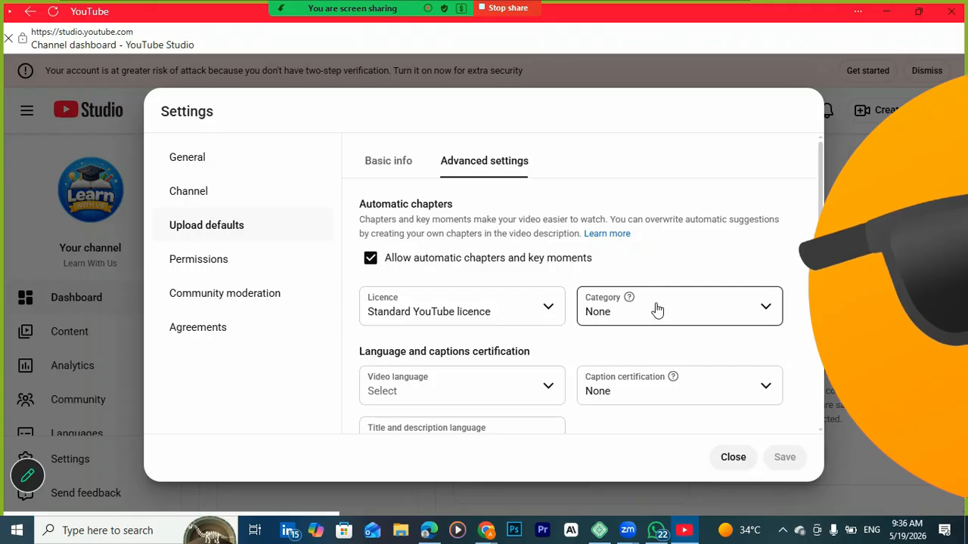
Step: Switch to ChatGPT and ask in Urdu which category best suits a YouTube channel about technology, artificial intelligence and automation
mouse_move(488, 532)
left_click(437, 476)
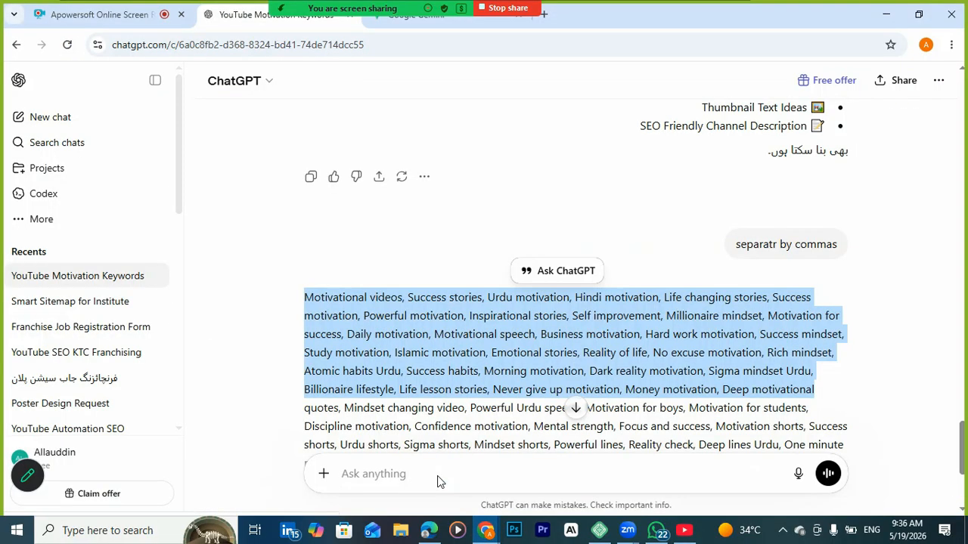
left_click(442, 364)
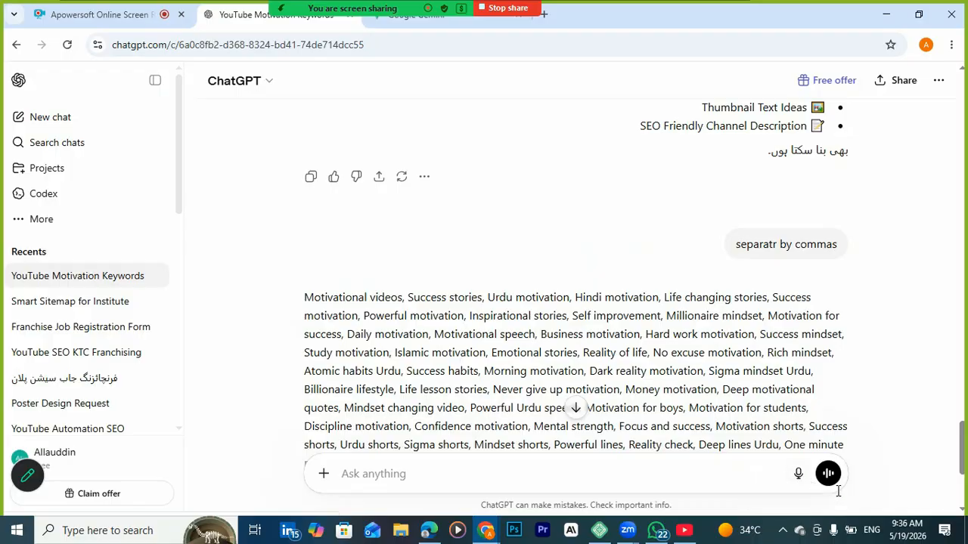
left_click(799, 476)
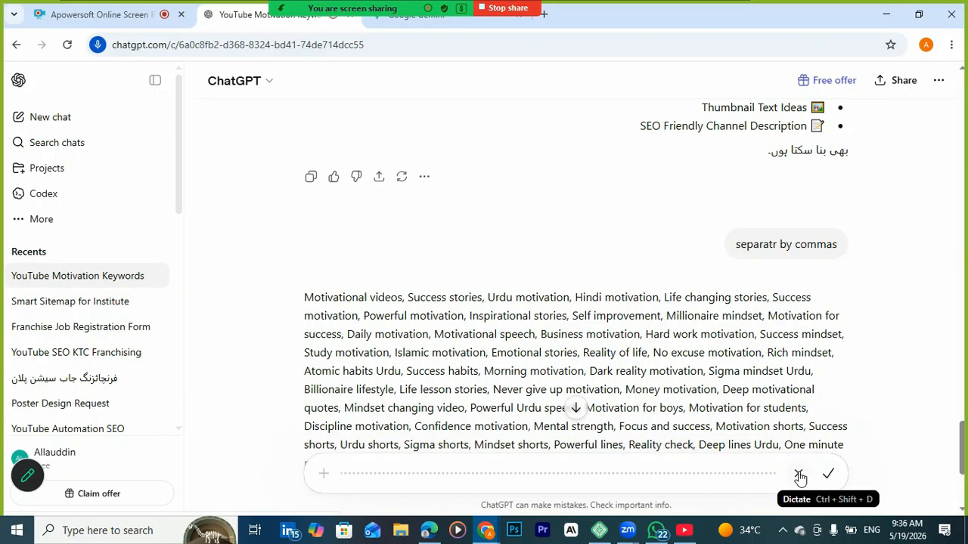
left_click(800, 476)
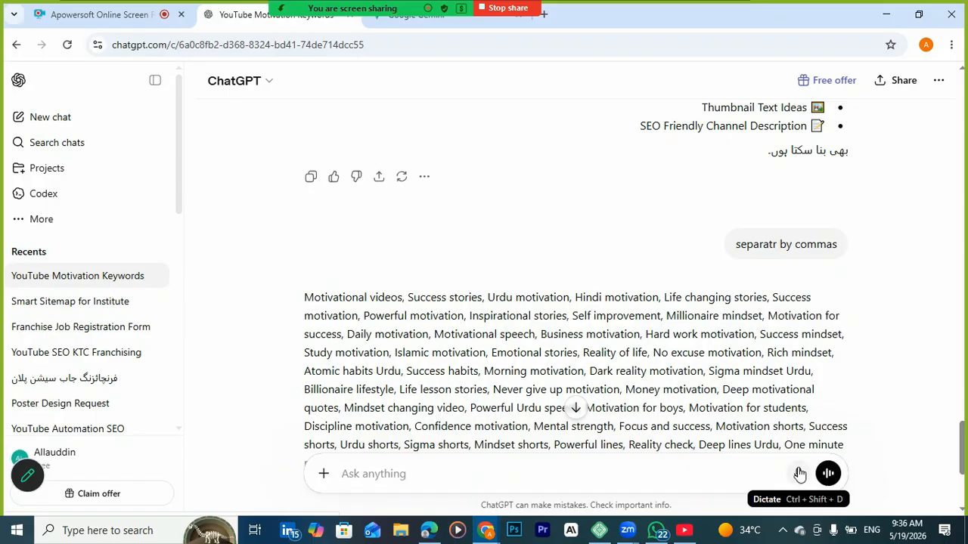
left_click(799, 473)
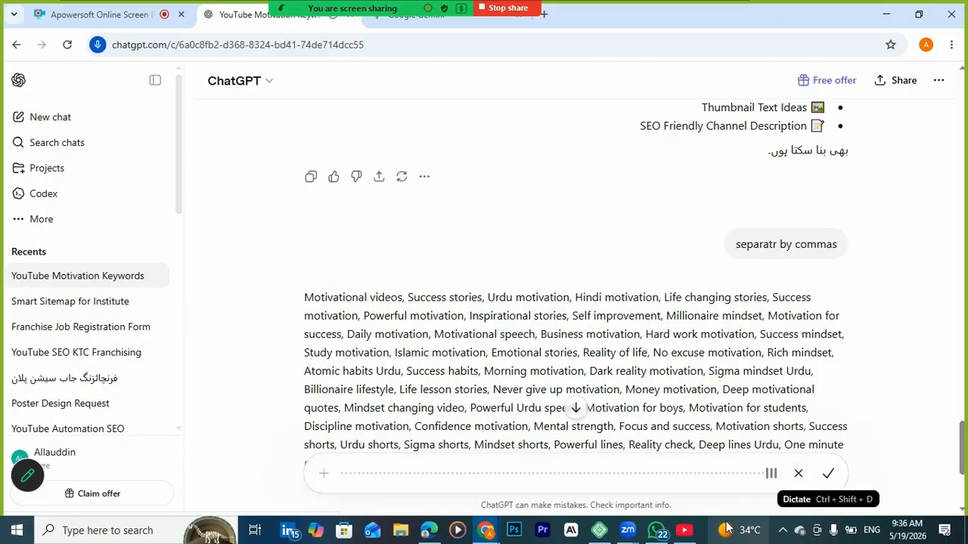
mouse_move(725, 528)
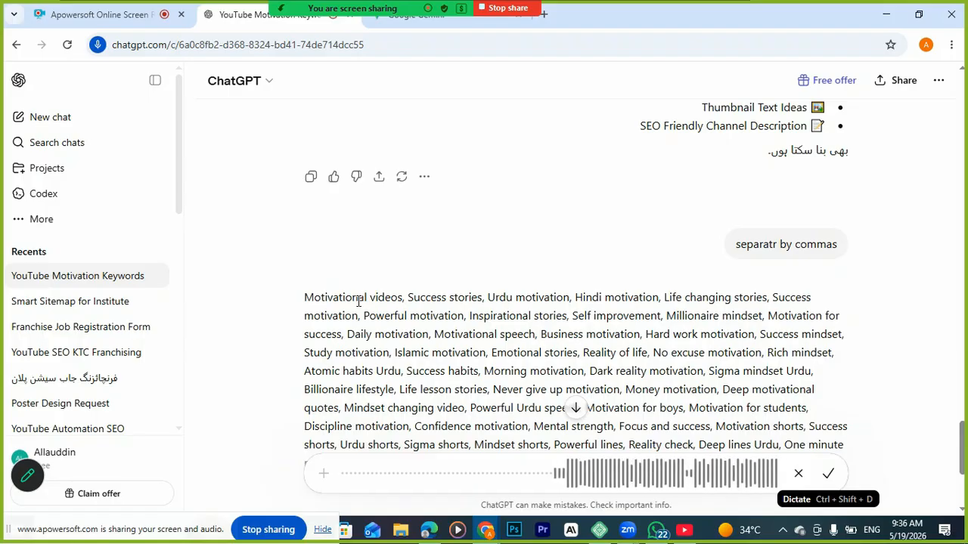
left_click(829, 476)
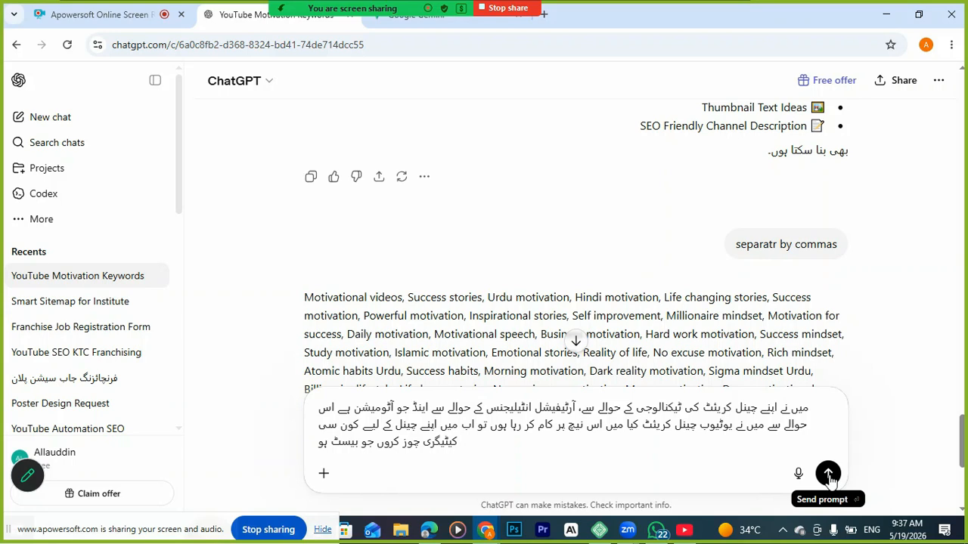
left_click(827, 475)
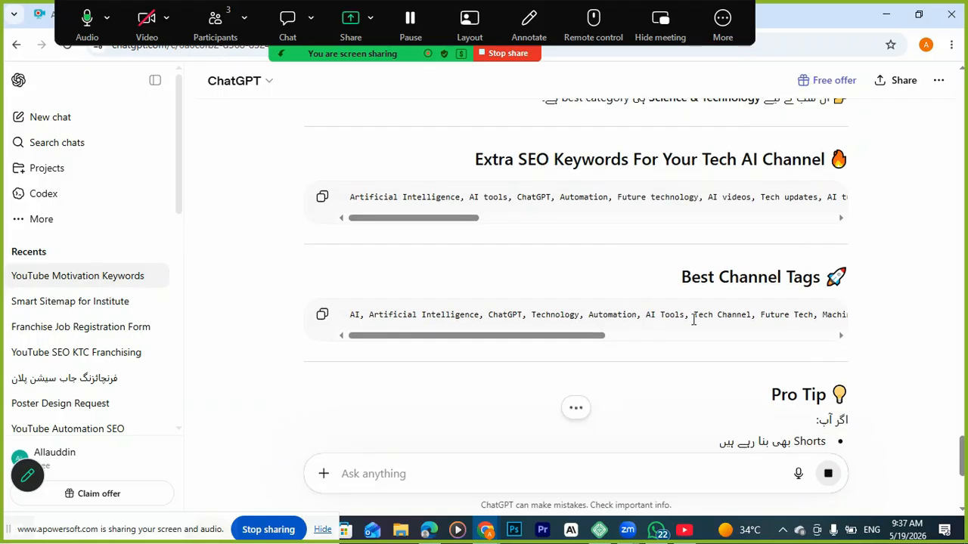
Step: Read ChatGPT's category recommendation, and look through the category choices for upload defaults in YouTube Studio
scroll(720, 315, "up", 5)
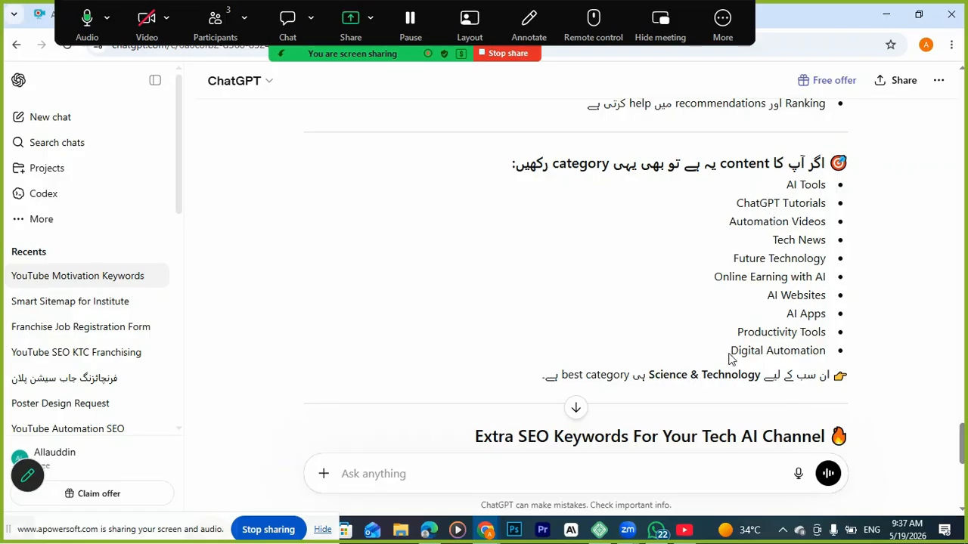
left_click_drag(730, 350, 831, 354)
left_click(684, 530)
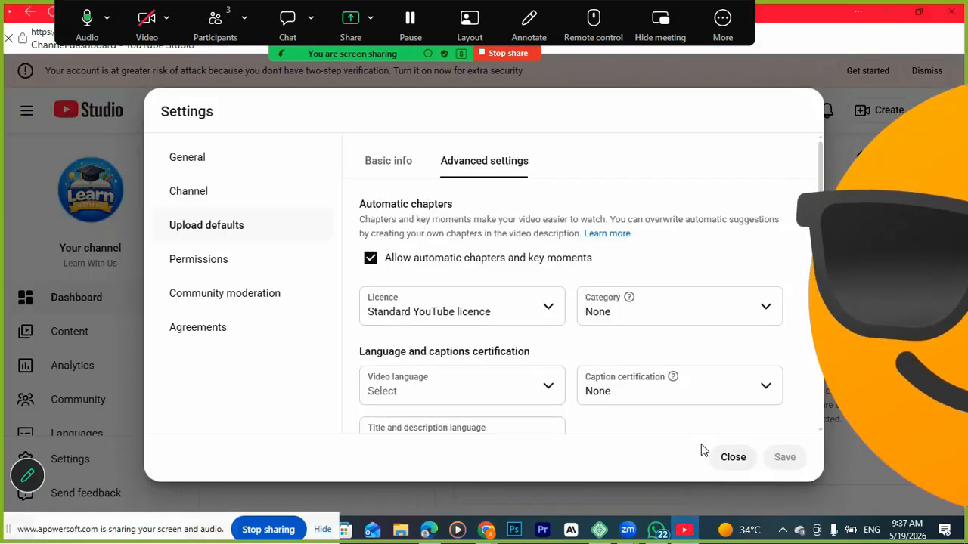
left_click(764, 310)
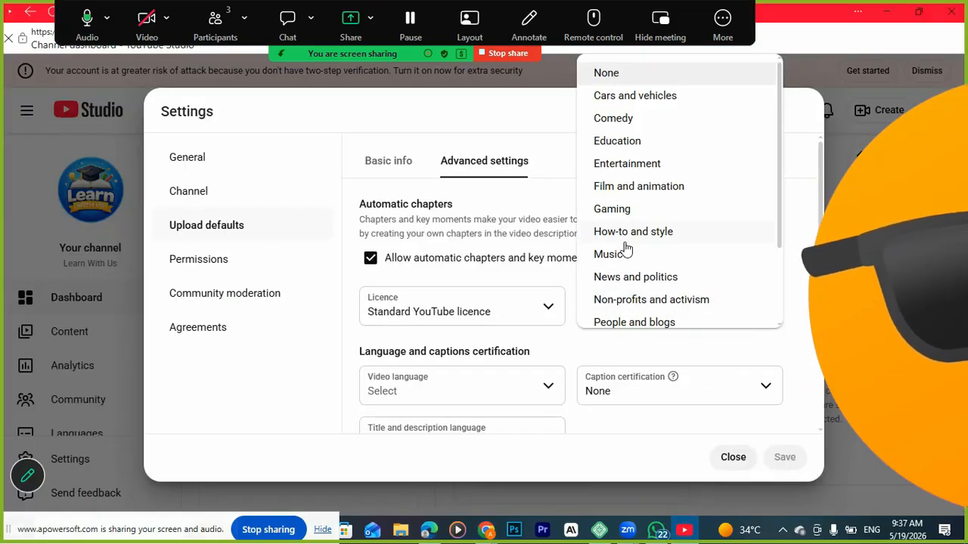
scroll(634, 213, "down", 2)
scroll(633, 211, "up", 3)
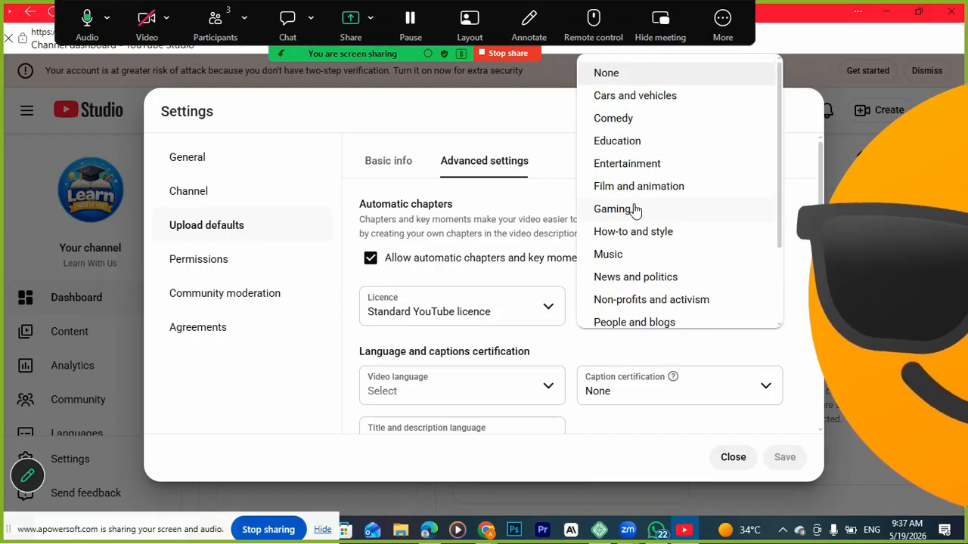
scroll(670, 174, "down", 2)
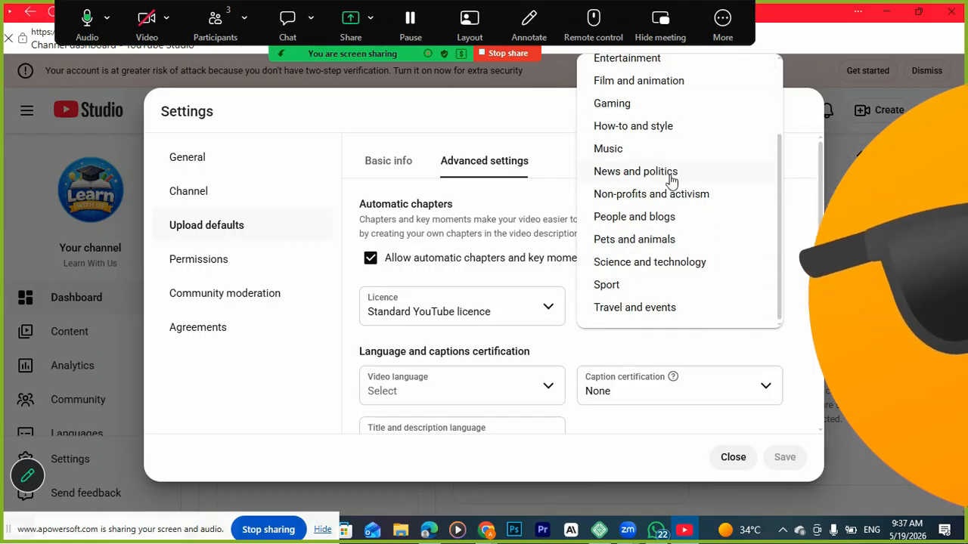
scroll(648, 223, "up", 3)
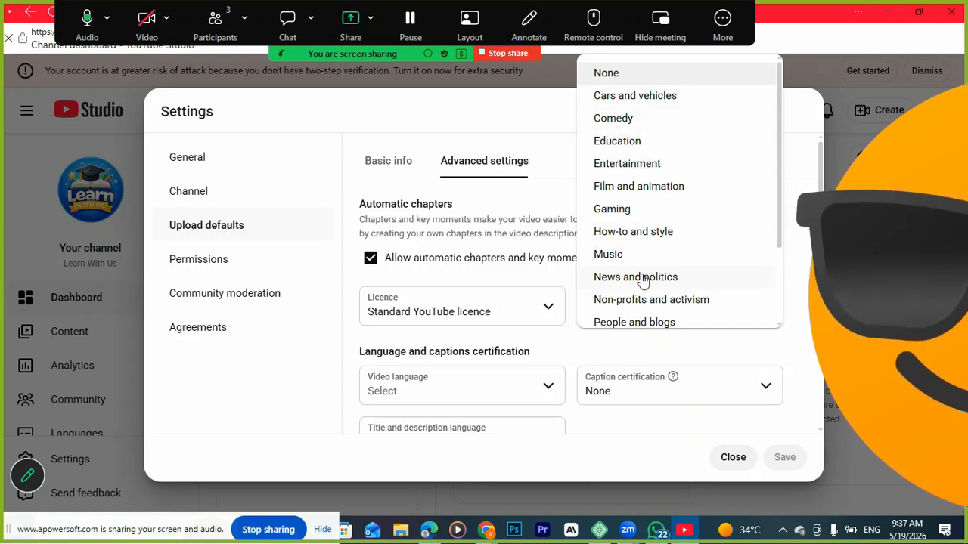
Step: Switch to ChatGPT, ask in Hindi which specific category to select in YouTube Studio, and highlight the recommended Science & Technology category
mouse_move(491, 536)
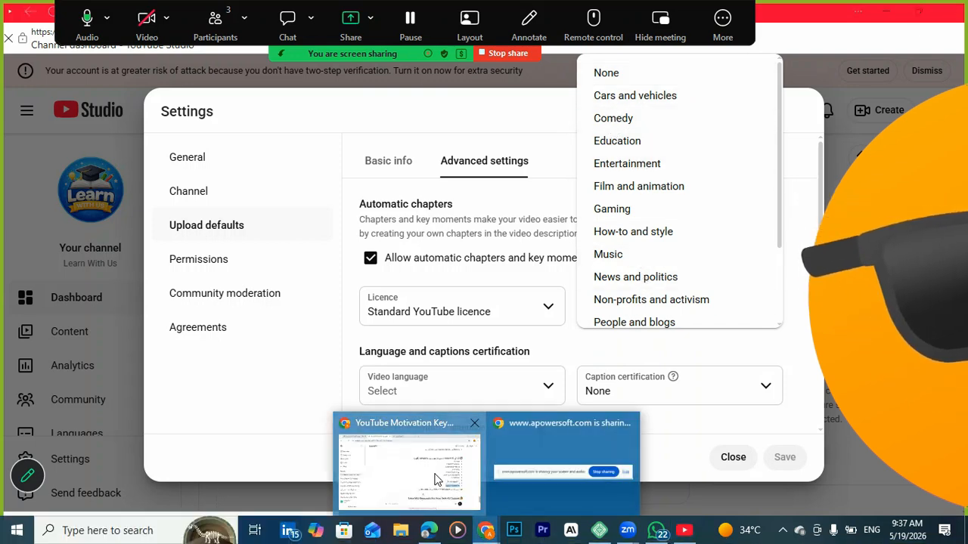
left_click(410, 463)
left_click(798, 474)
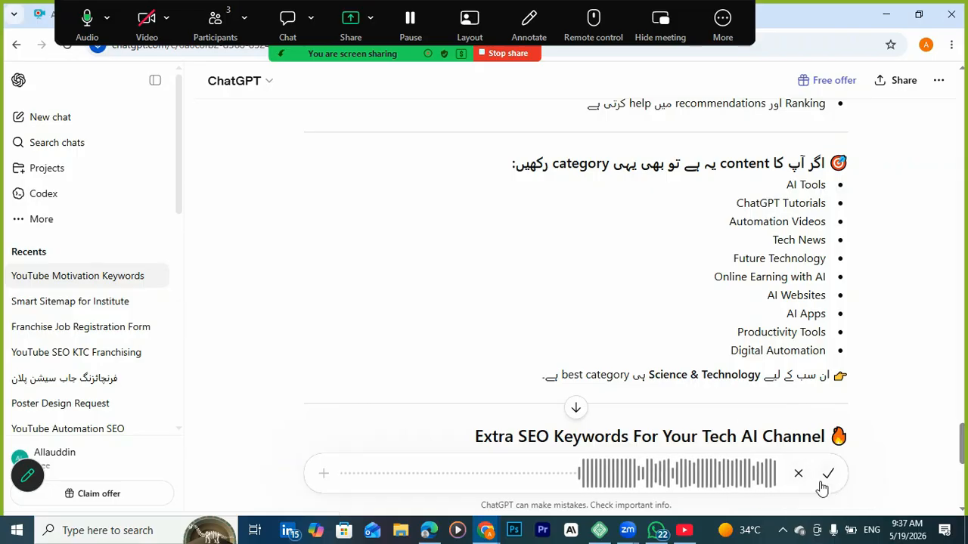
left_click(829, 474)
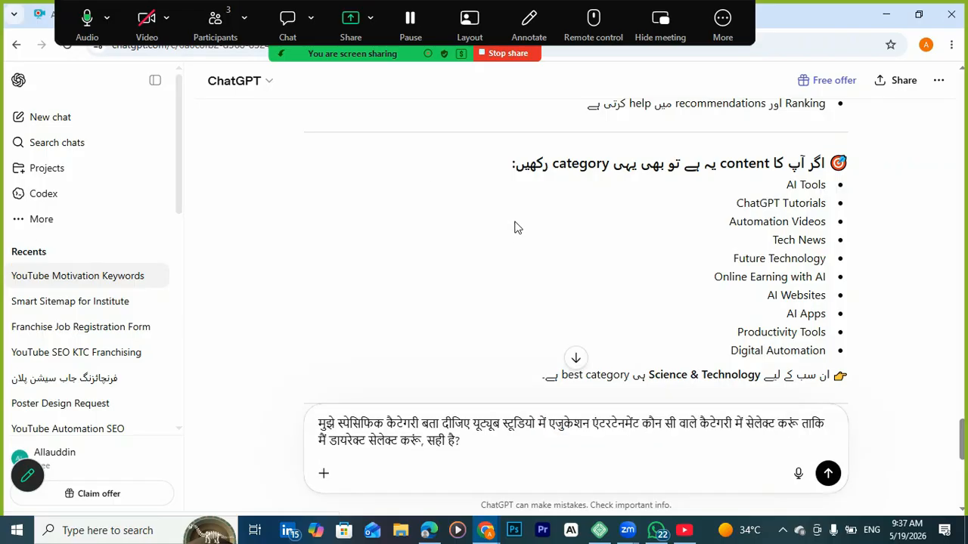
left_click(828, 474)
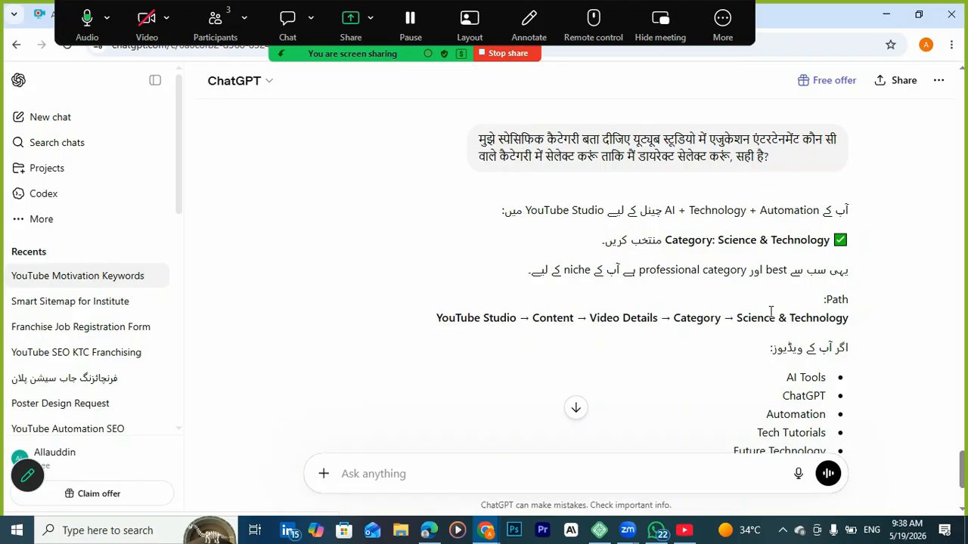
left_click_drag(735, 317, 853, 316)
Step: Switch back to YouTube Studio and set the upload defaults' category to Science and technology
left_click(685, 531)
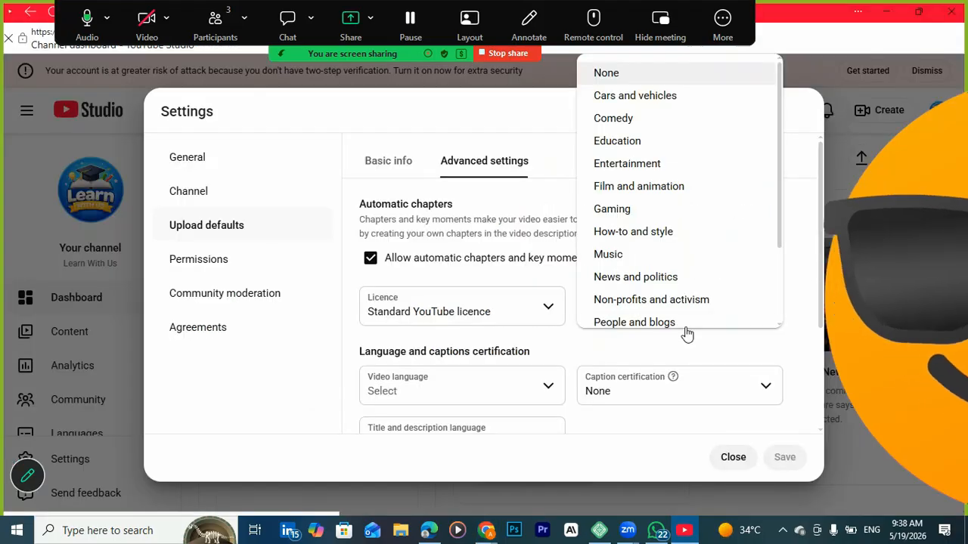
scroll(656, 240, "down", 3)
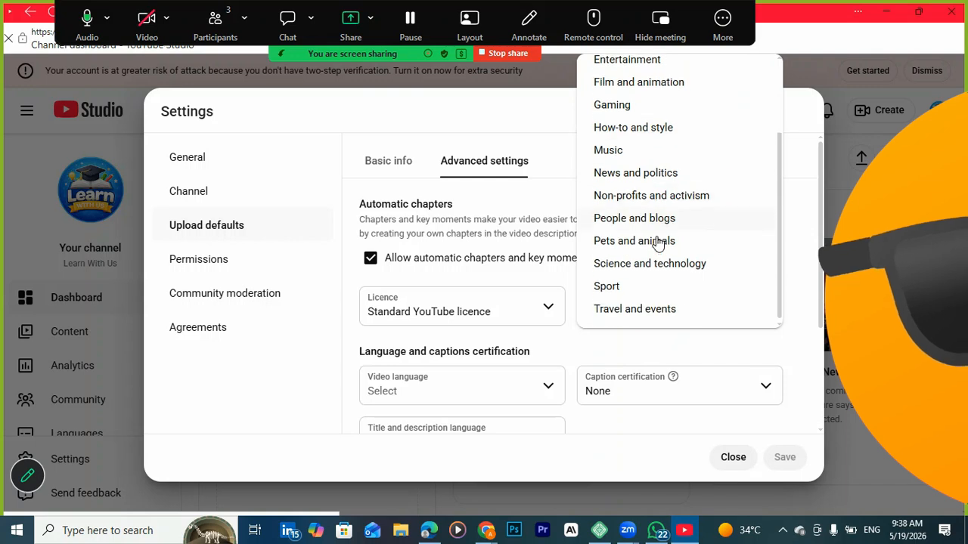
left_click(663, 263)
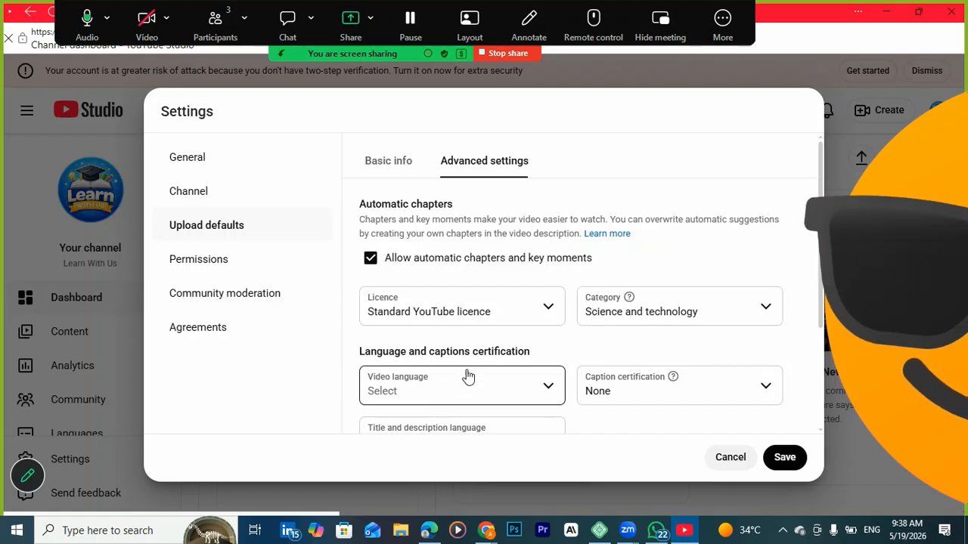
Step: Set the default video language to English in the upload defaults
scroll(467, 378, "down", 1)
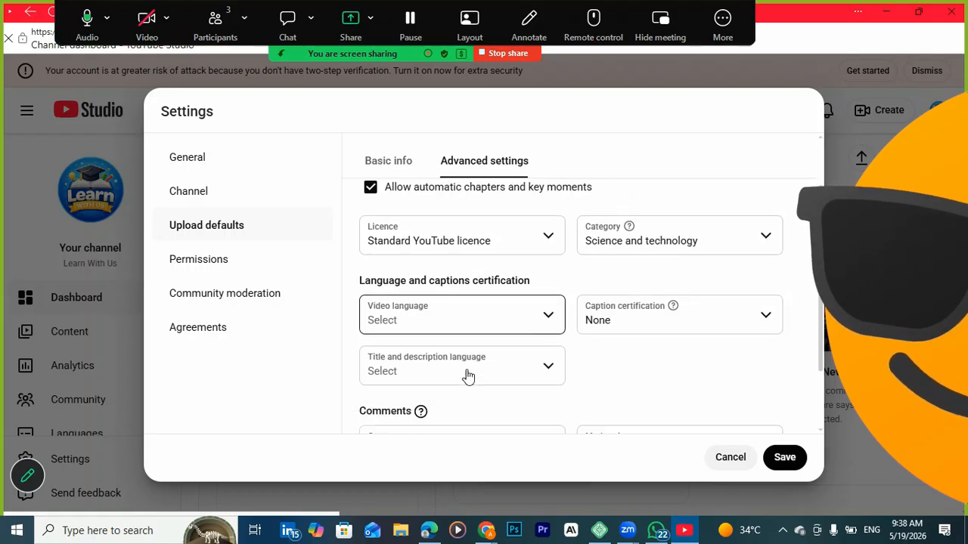
left_click(550, 320)
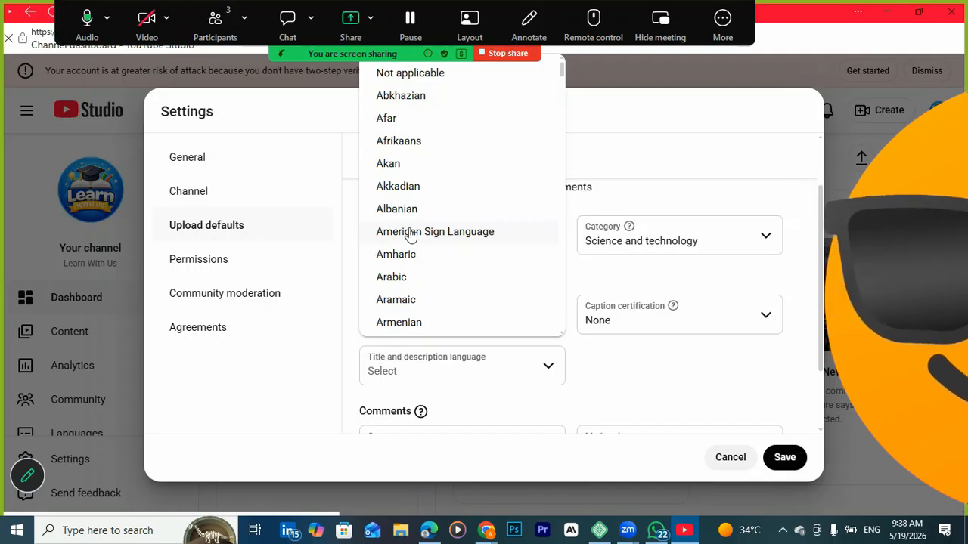
scroll(416, 239, "down", 6)
scroll(421, 240, "down", 8)
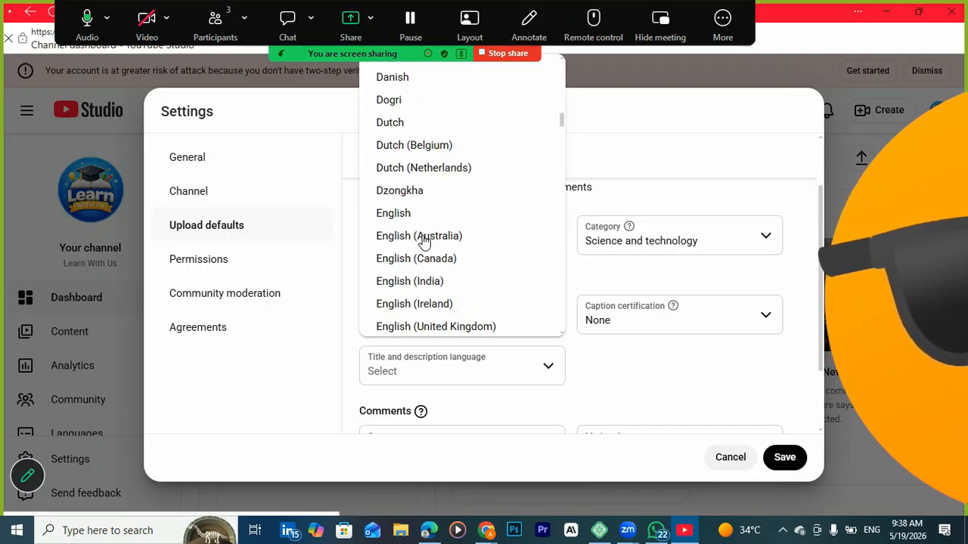
left_click(406, 119)
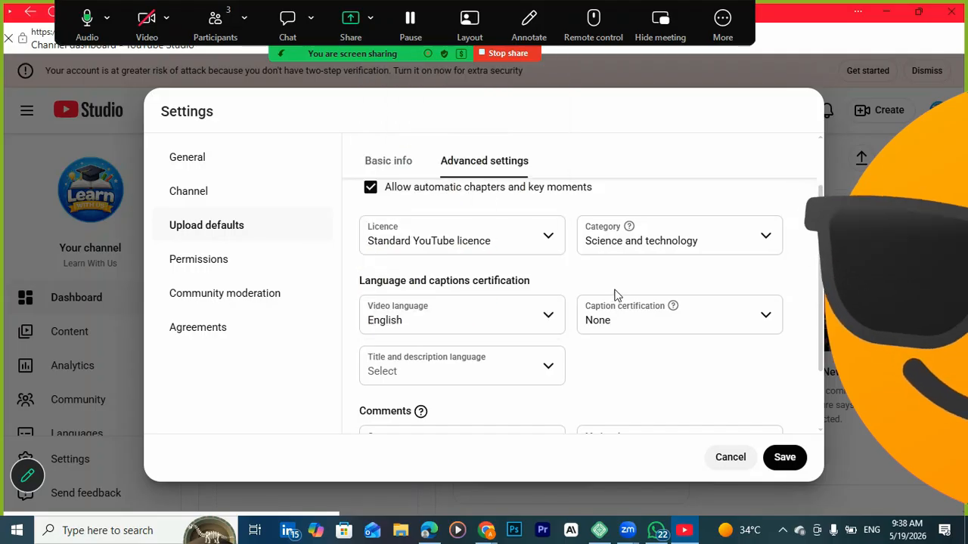
Step: Set the title and description language to English and save the upload defaults
scroll(419, 335, "down", 2)
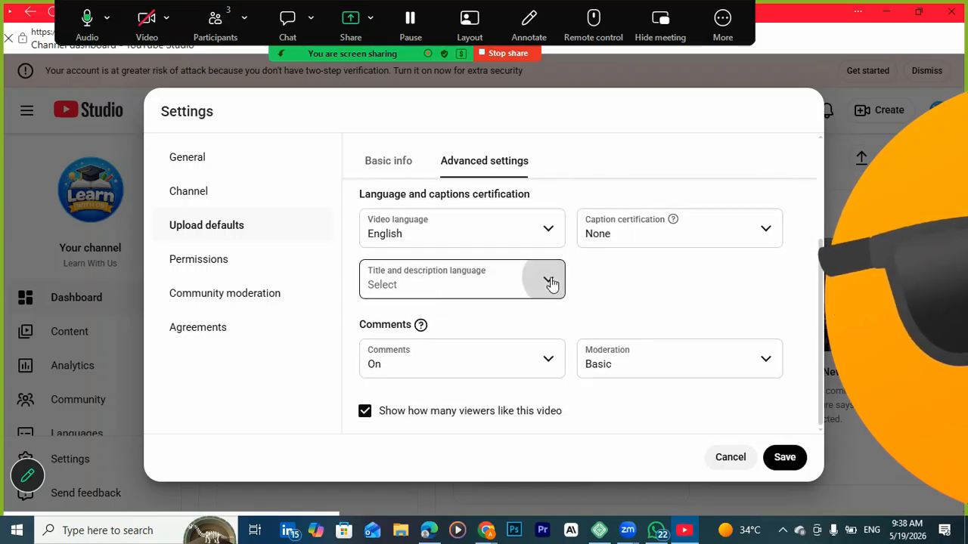
left_click(418, 289)
scroll(422, 332, "down", 3)
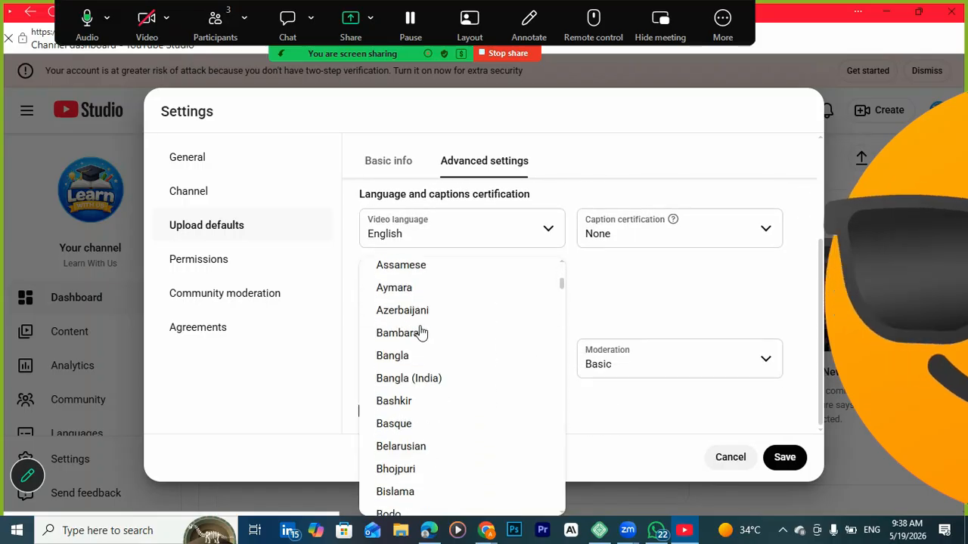
scroll(423, 331, "down", 3)
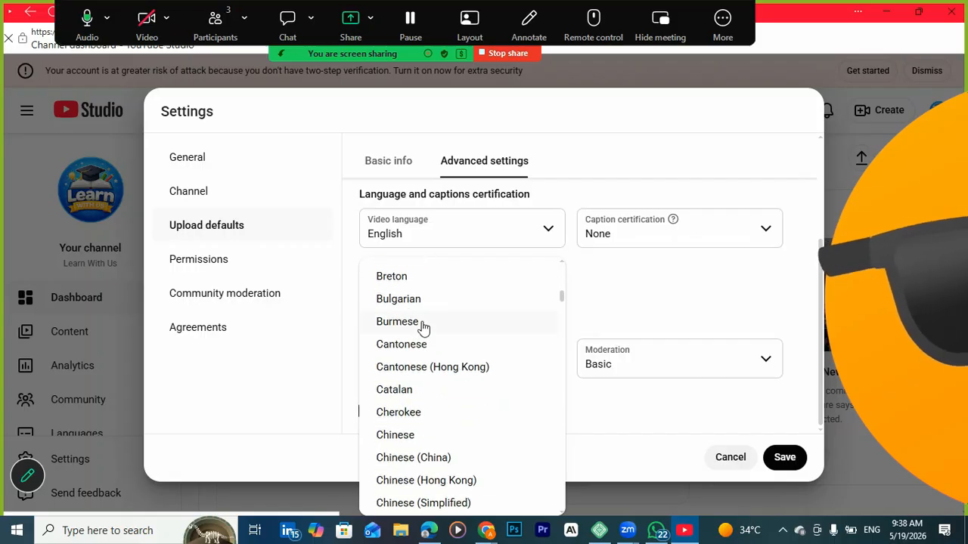
scroll(423, 327, "down", 5)
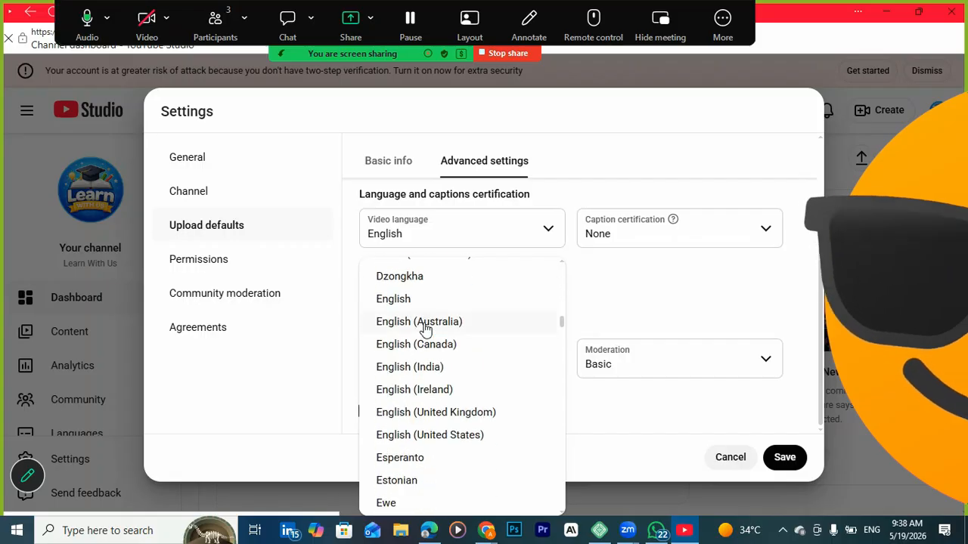
left_click(407, 300)
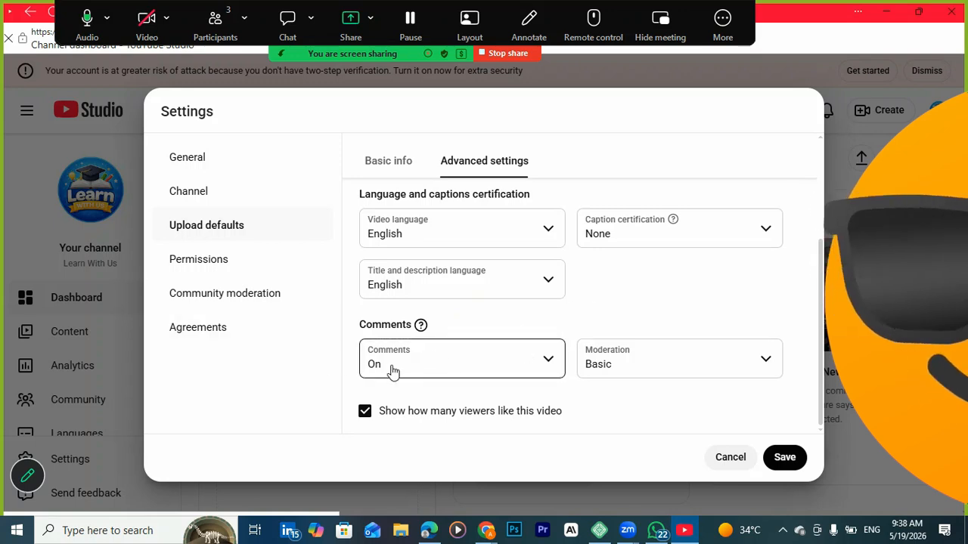
left_click(784, 458)
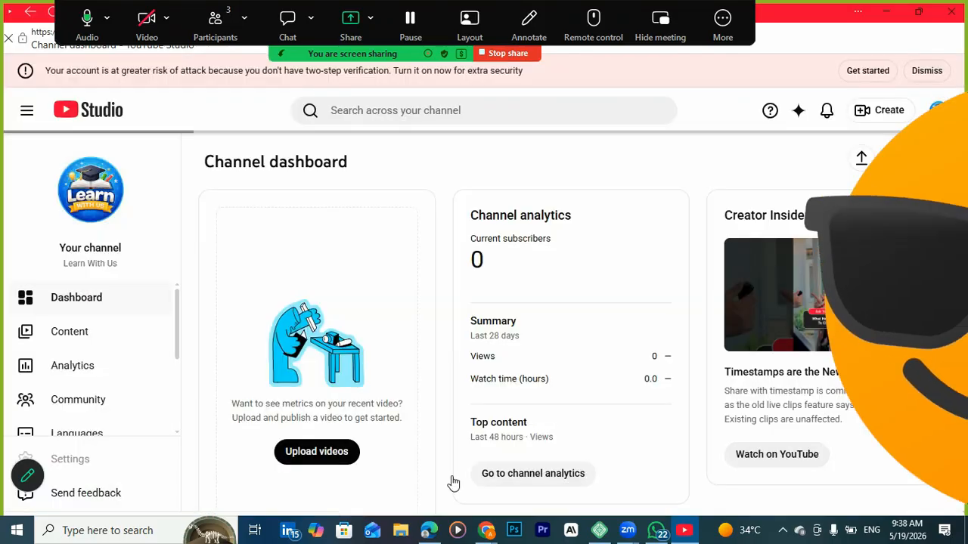
Step: Reopen and close the Settings dialog, open the channel's Customisation page and look through its profile options
left_click(75, 461)
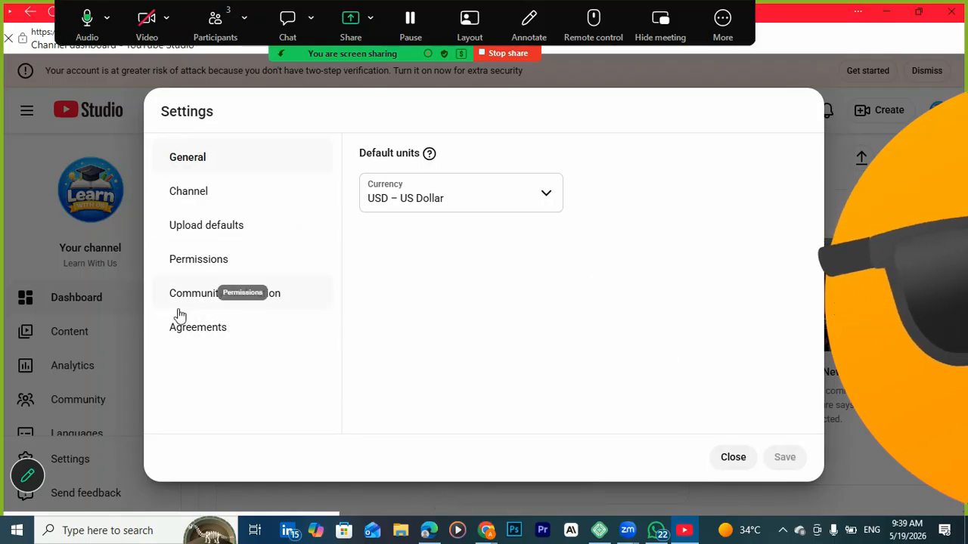
left_click(734, 454)
scroll(71, 339, "down", 2)
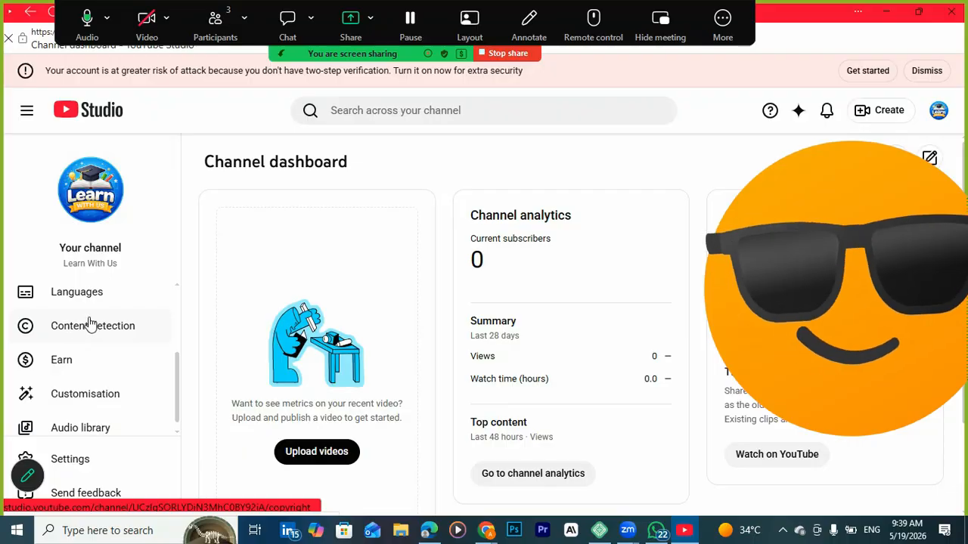
scroll(91, 325, "up", 2)
scroll(89, 324, "down", 2)
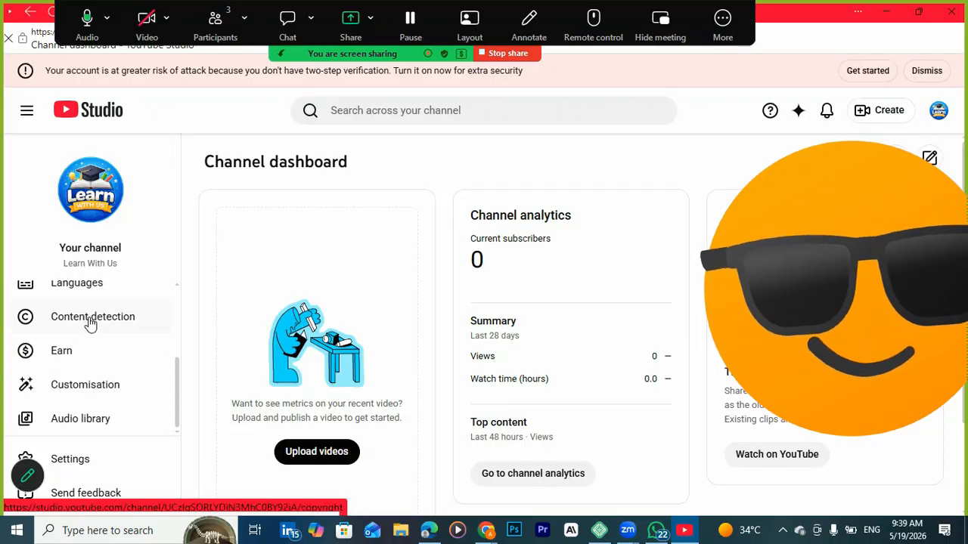
left_click(94, 387)
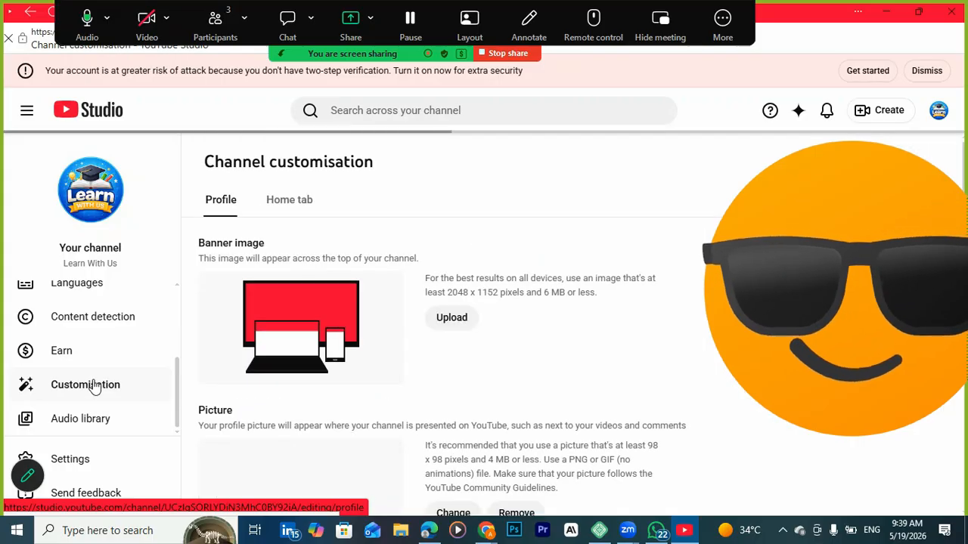
scroll(329, 274, "down", 4)
scroll(329, 274, "up", 4)
scroll(327, 279, "down", 6)
scroll(326, 281, "up", 6)
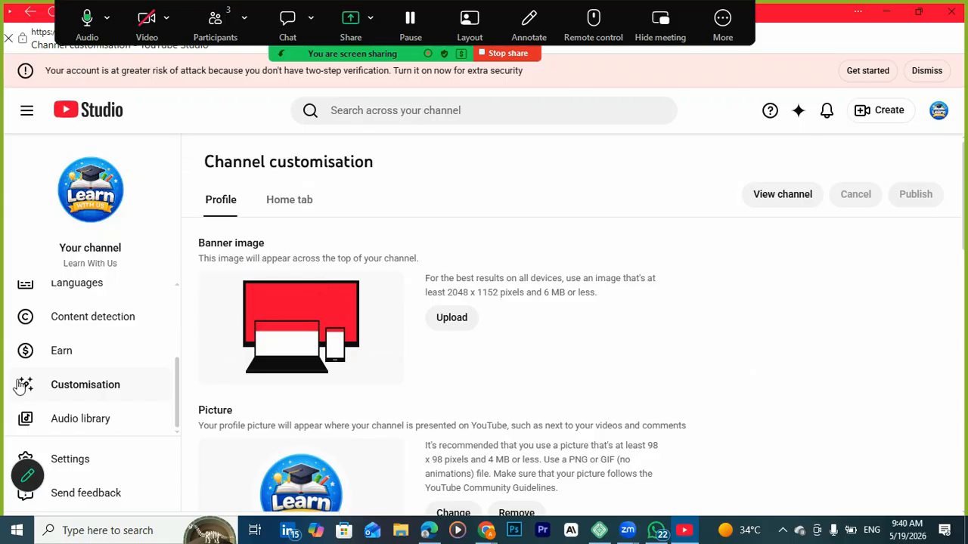
Step: Switch to ChatGPT and ask in Hindi for a YouTube channel banner image prompt for use in Gemini
mouse_move(486, 536)
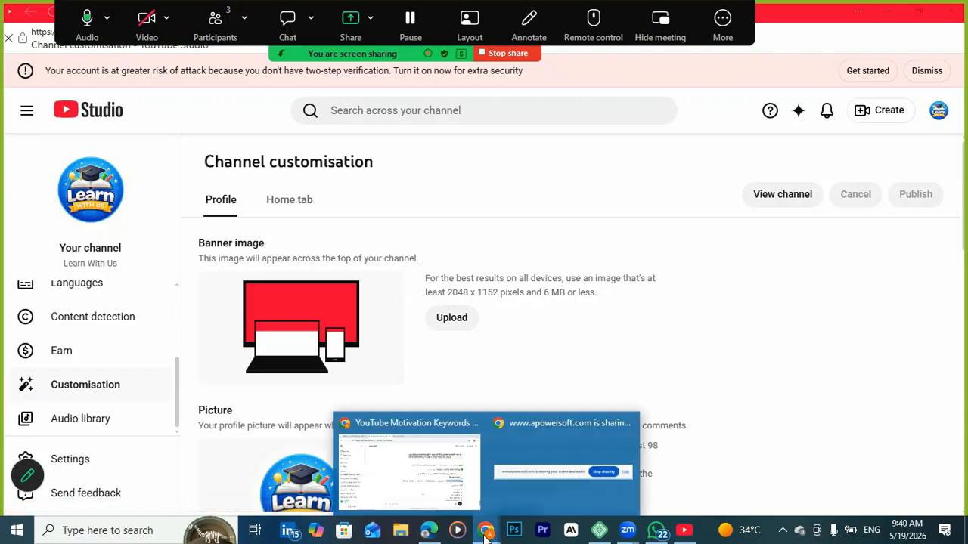
left_click(436, 473)
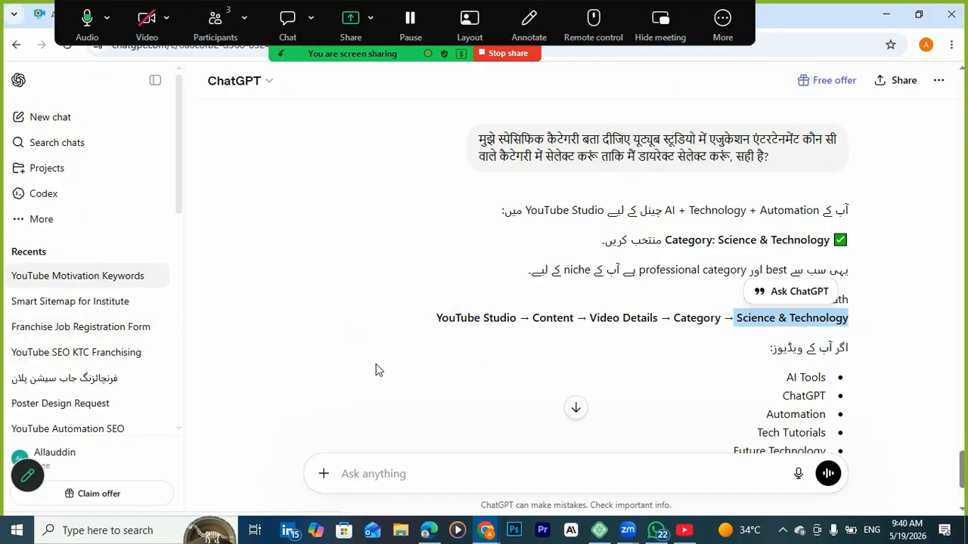
left_click(799, 473)
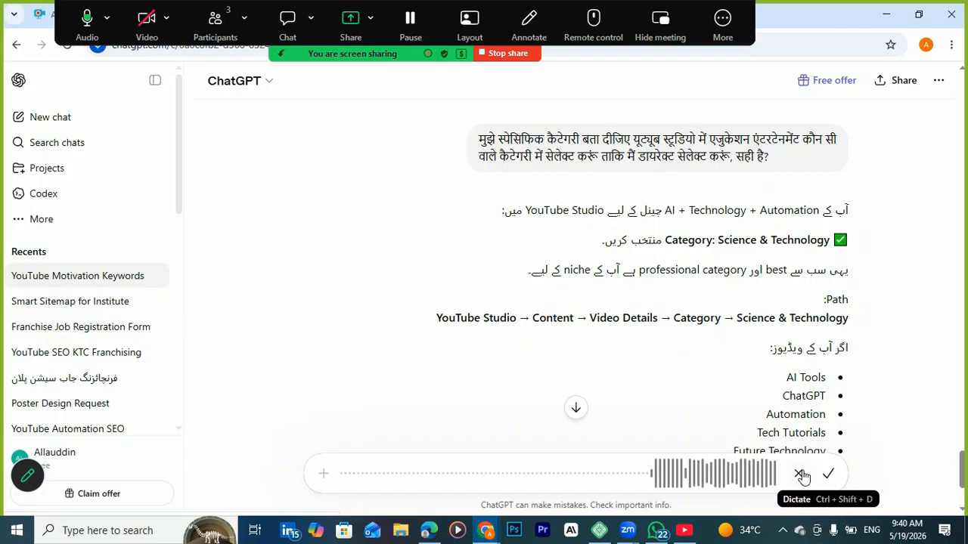
left_click(824, 476)
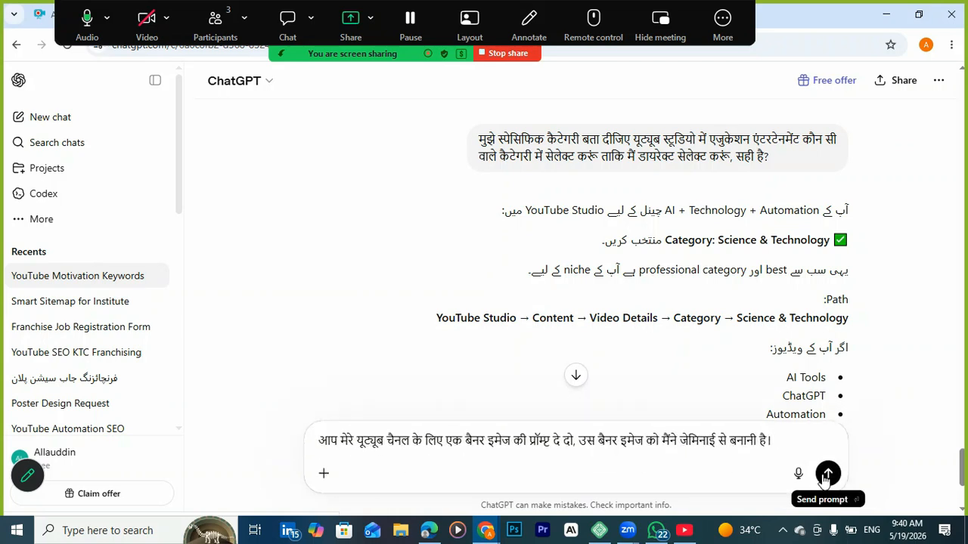
left_click(827, 474)
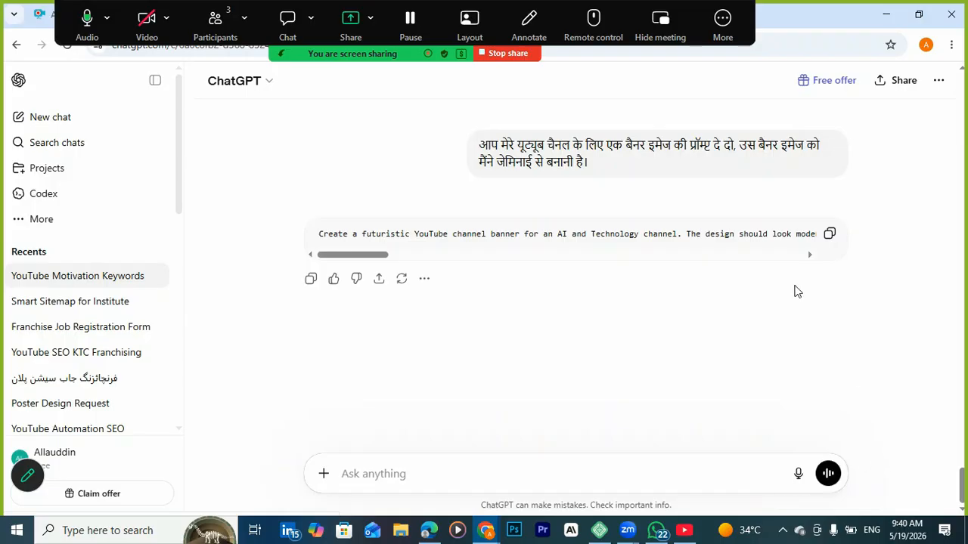
Step: Copy ChatGPT's banner prompt, switch to Google Gemini and submit the prompt to generate the futuristic AI and Technology channel banner
left_click(830, 235)
left_click(442, 22)
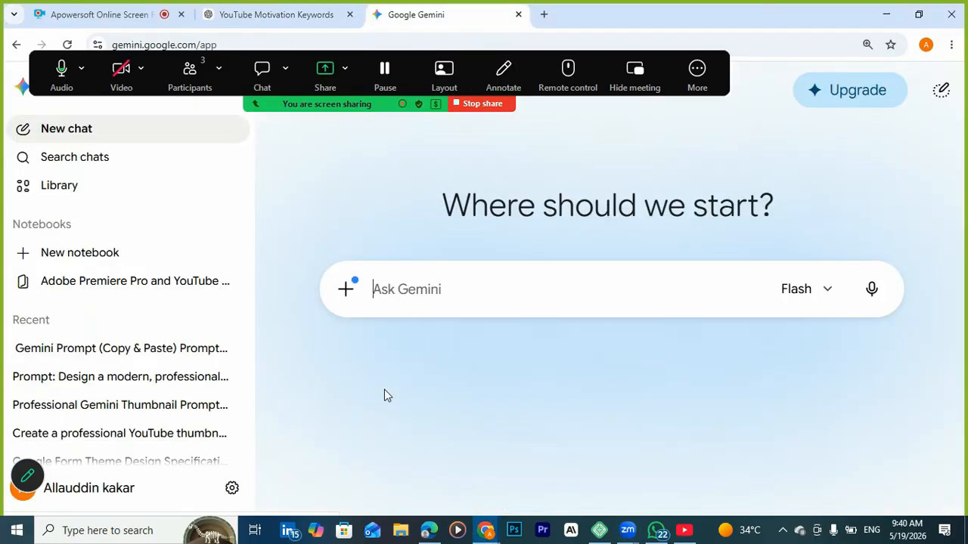
left_click(409, 291)
key("ctrl+v")
key("Return")
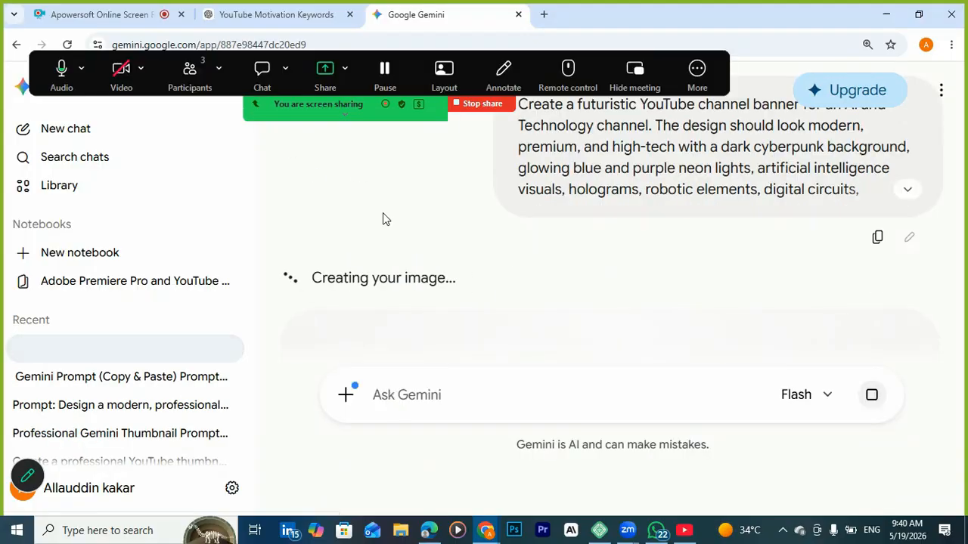
left_click_drag(358, 84, 361, 35)
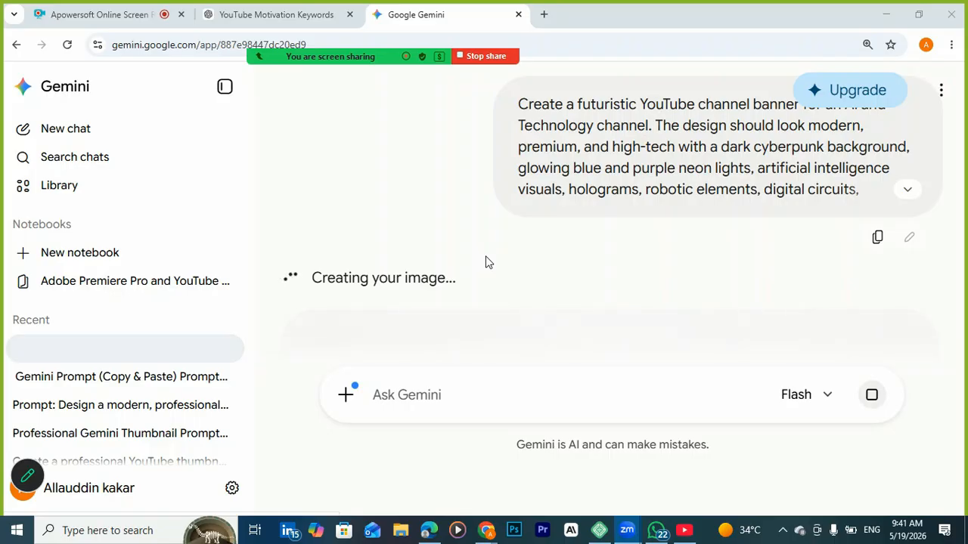
scroll(498, 220, "down", 3)
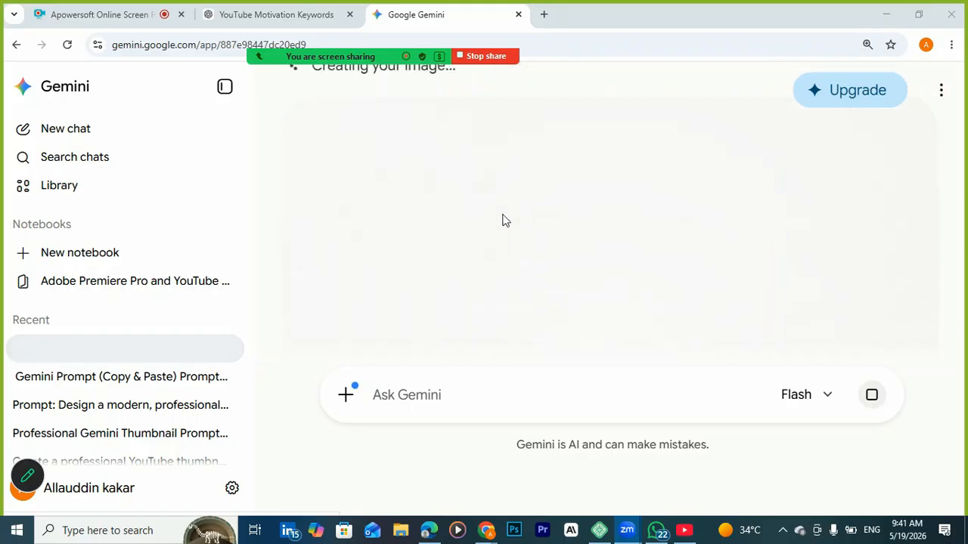
scroll(531, 207, "up", 2)
scroll(533, 207, "down", 3)
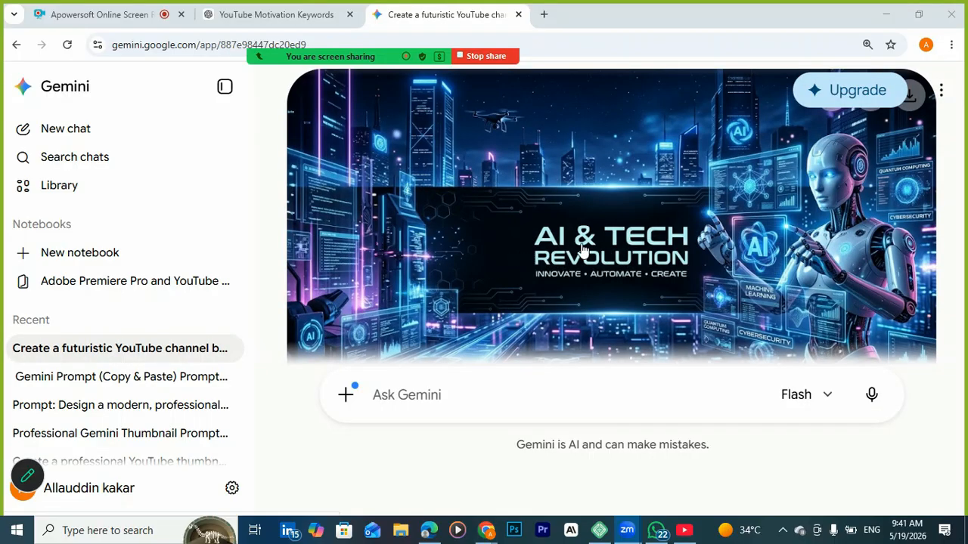
scroll(688, 233, "down", 2)
scroll(689, 232, "up", 2)
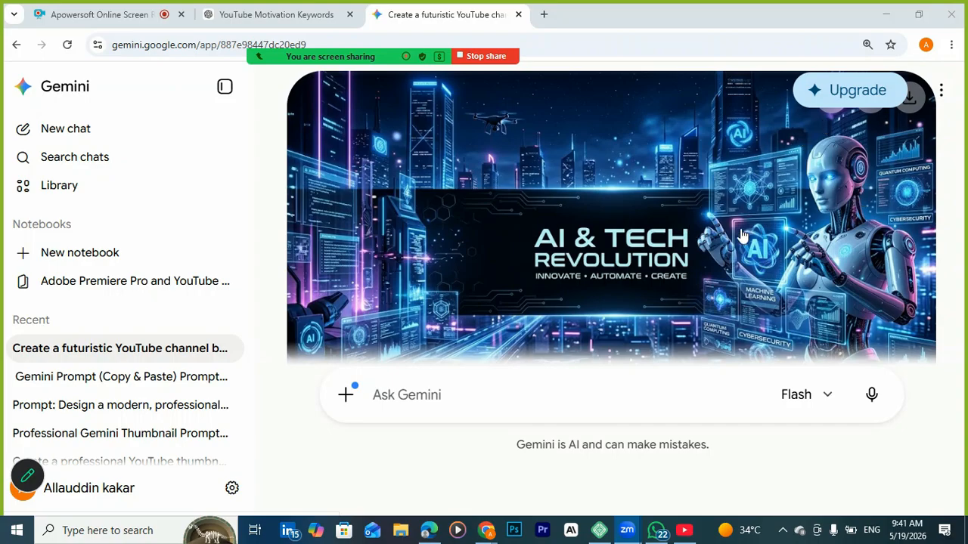
scroll(745, 233, "up", 1)
scroll(745, 233, "up", 1)
left_click(909, 240)
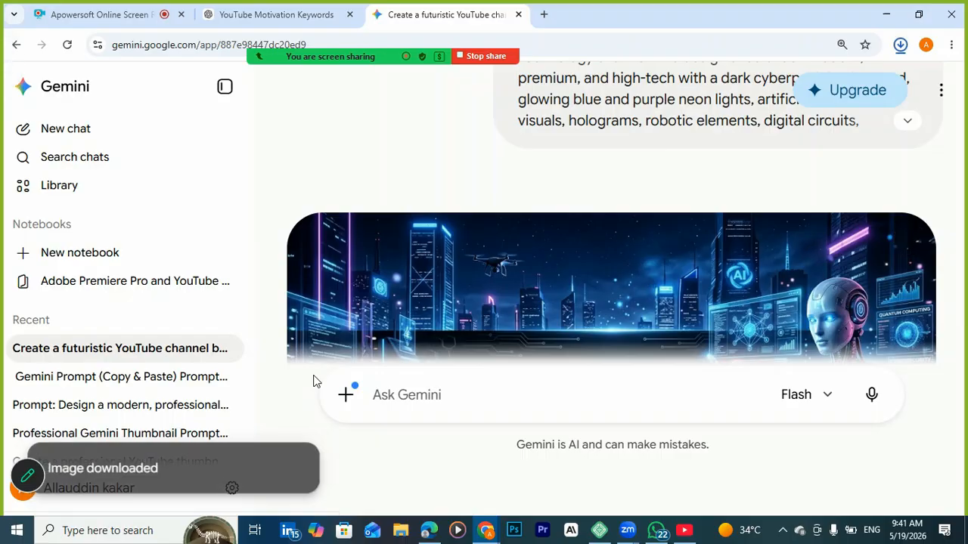
left_click(687, 532)
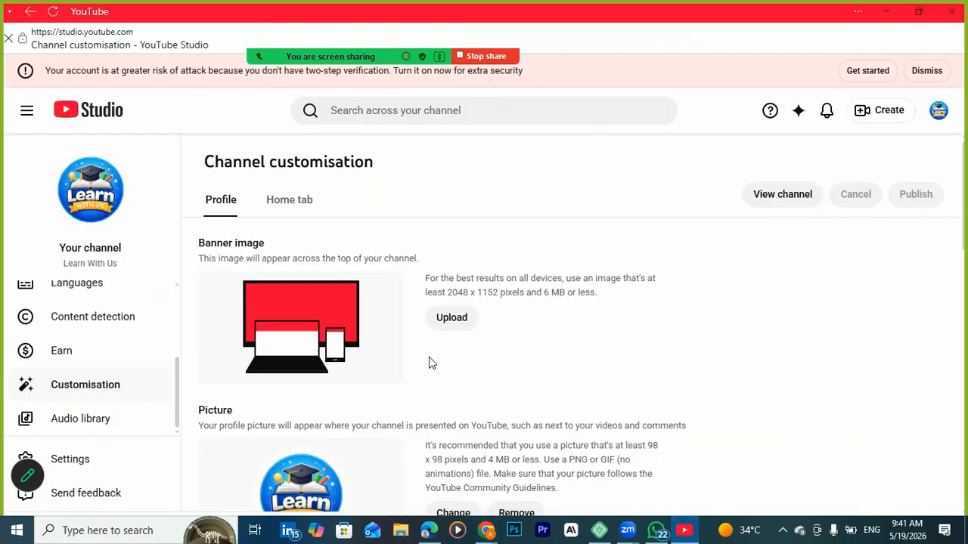
Step: Upload Gemini_Generated_Image_7ri3y7ri3y7ri3y7 from Downloads as the channel's banner image and accept the default banner crop
left_click(451, 318)
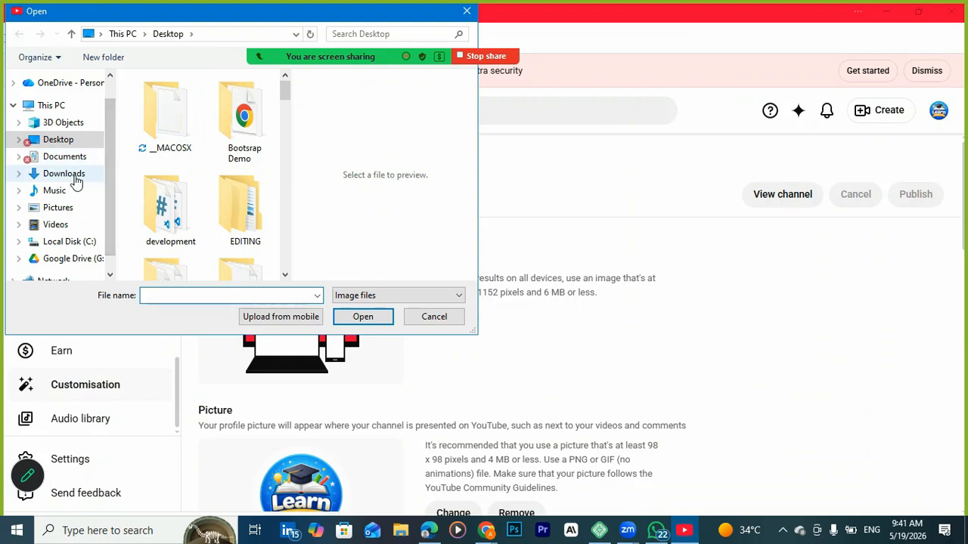
left_click(74, 178)
left_click(190, 110)
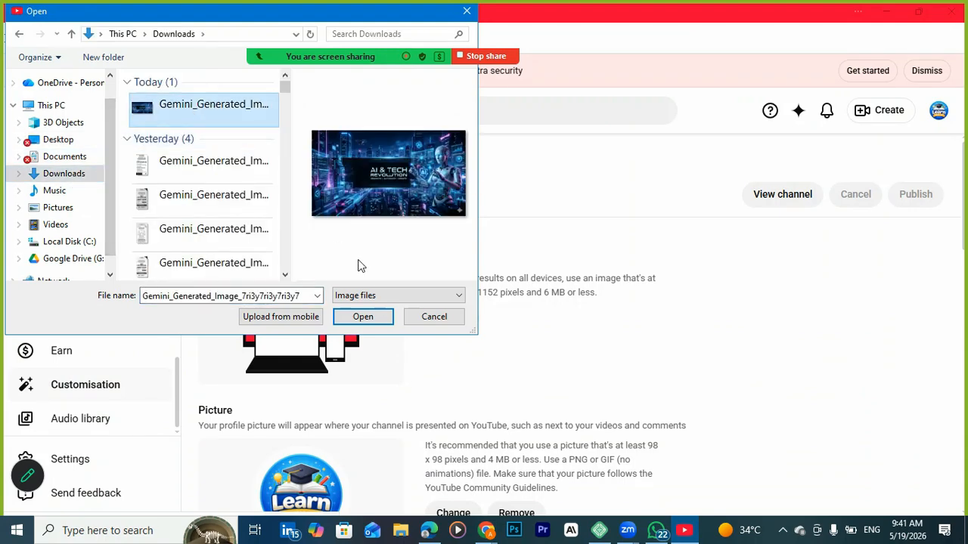
left_click(369, 316)
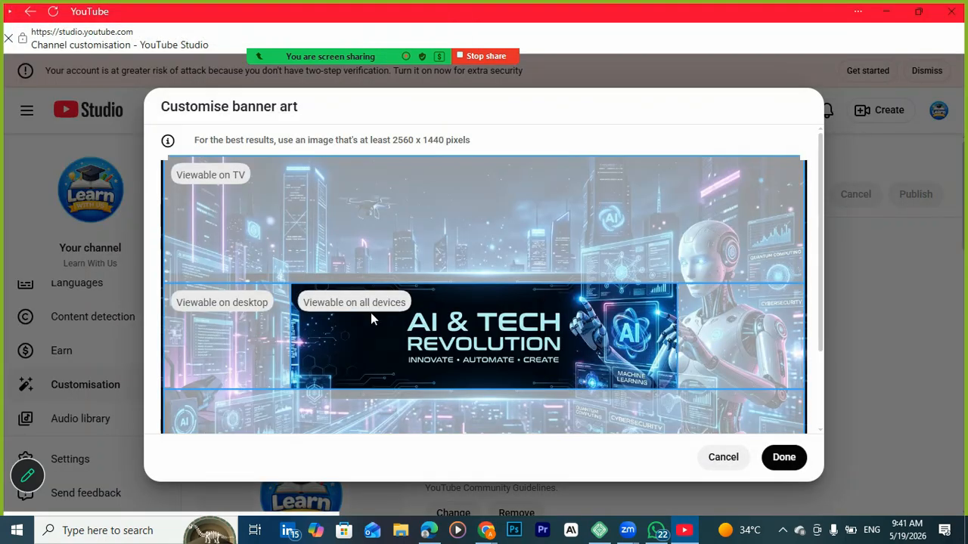
left_click(784, 458)
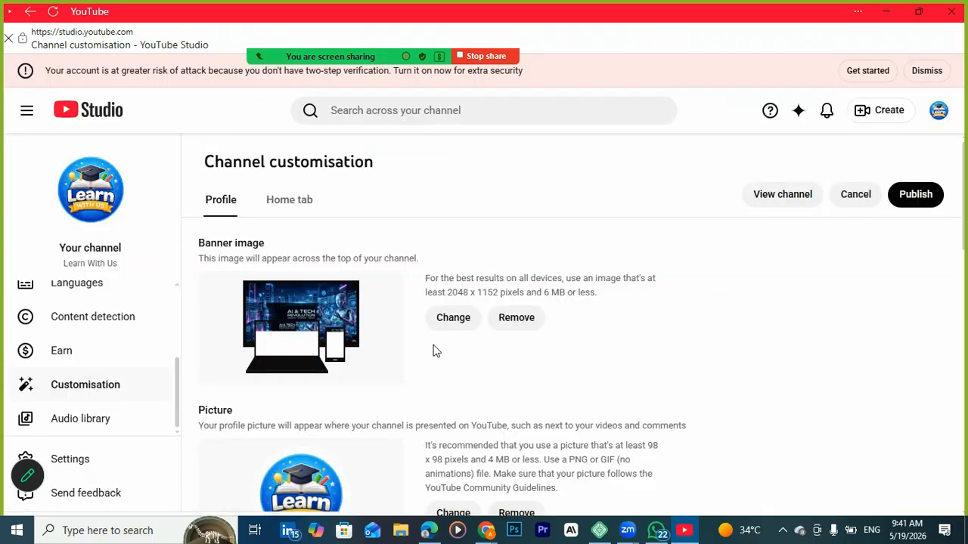
Step: Switch to the ChatGPT conversation and ask in Hindi for a Gemini prompt to create a profile image
scroll(447, 326, "down", 3)
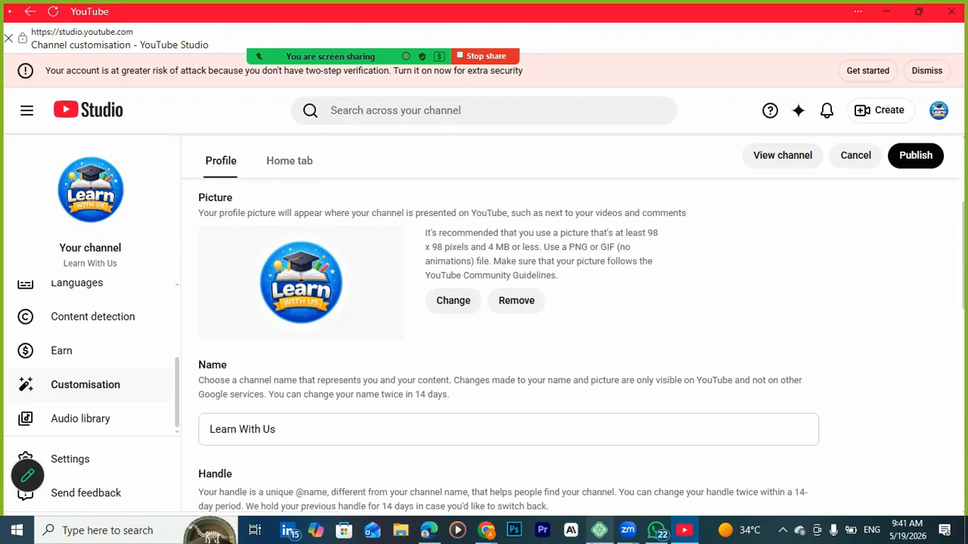
mouse_move(486, 530)
left_click(429, 495)
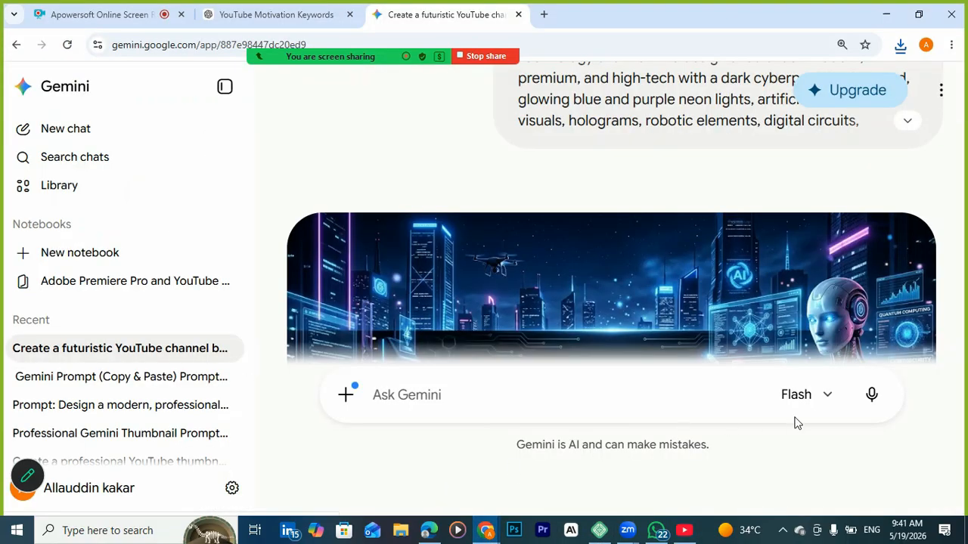
mouse_move(226, 22)
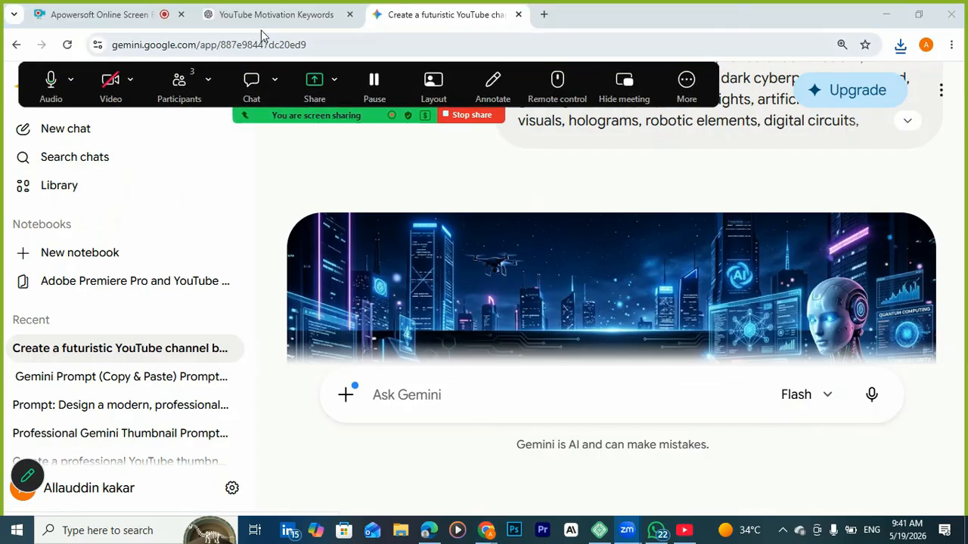
left_click(265, 17)
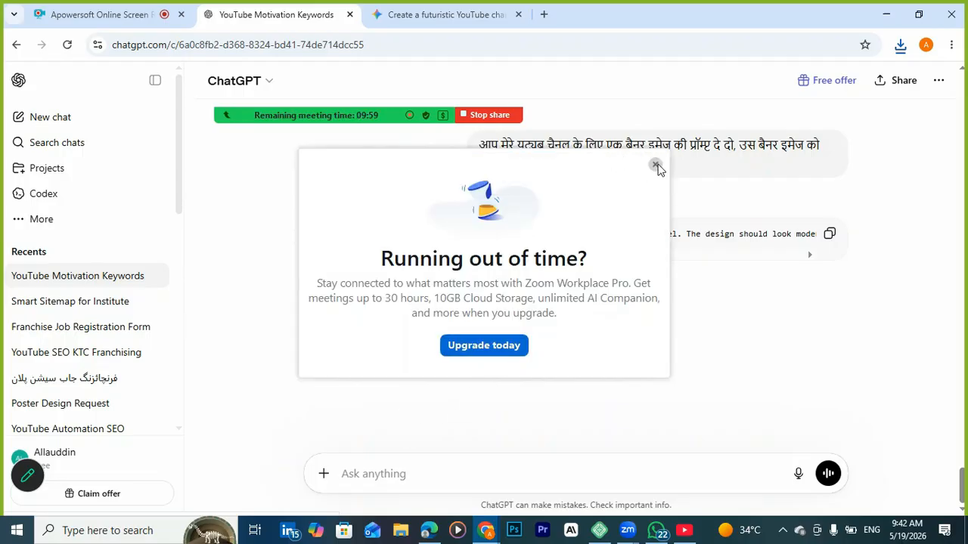
left_click(656, 165)
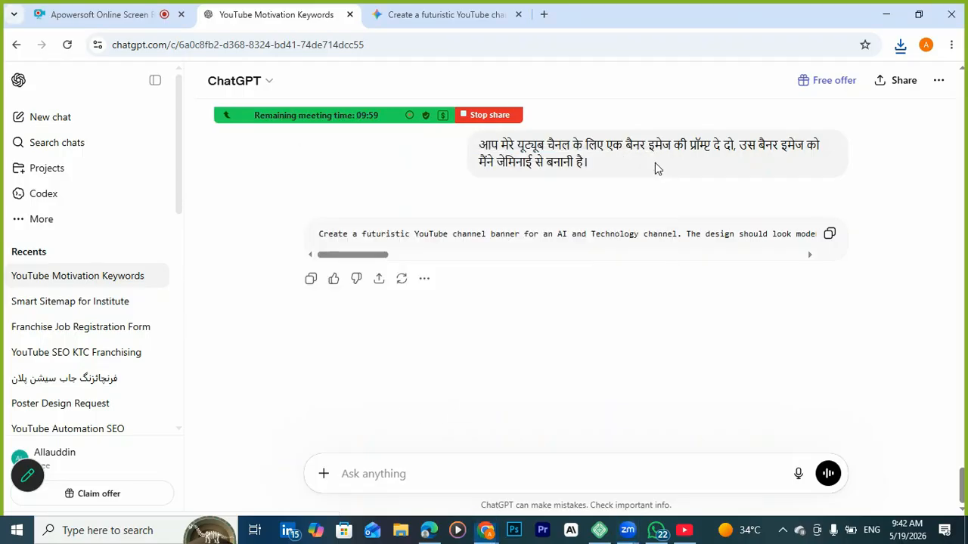
left_click(799, 477)
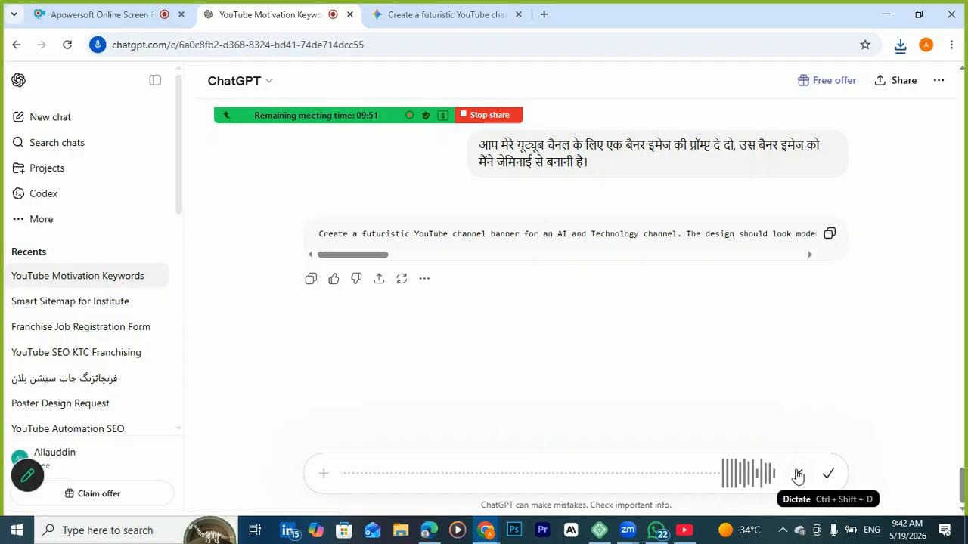
left_click(827, 473)
mouse_move(333, 109)
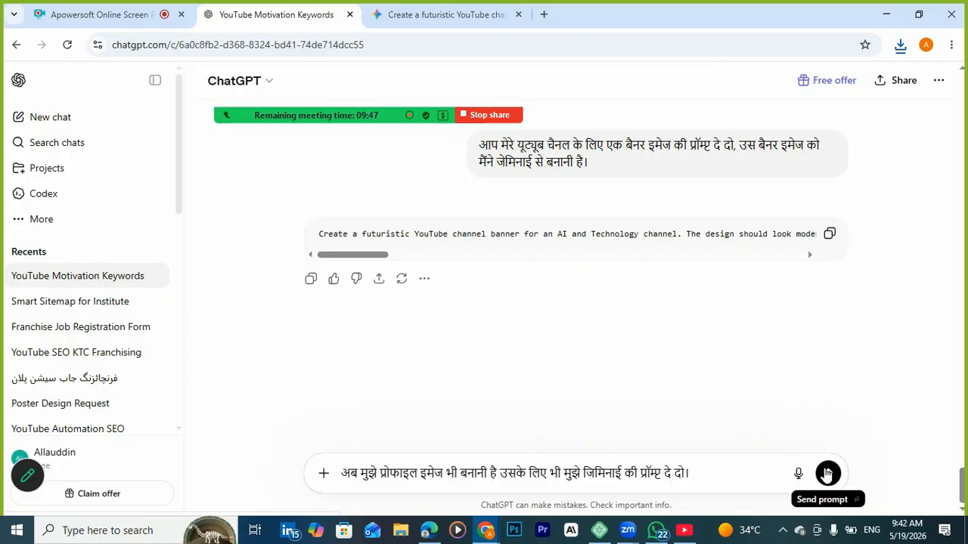
left_click(827, 474)
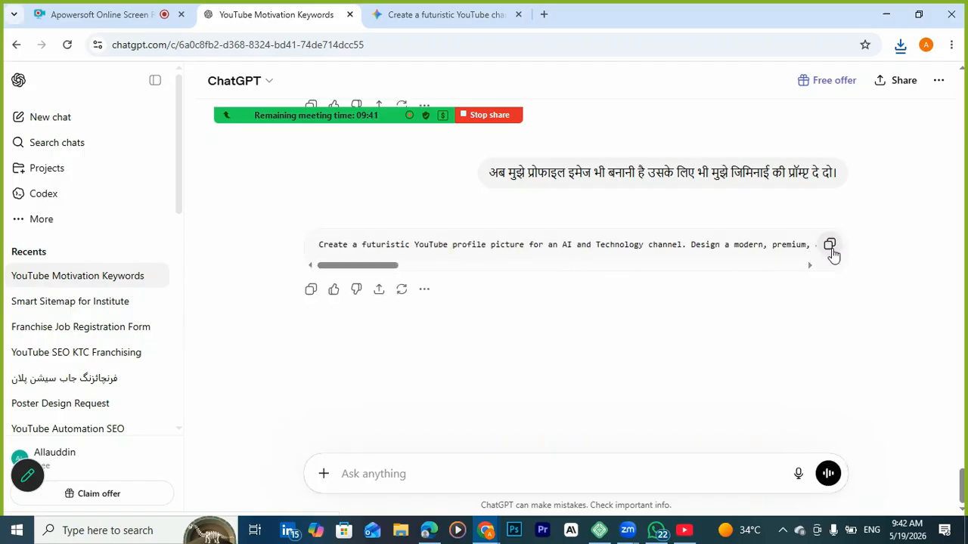
Step: Copy ChatGPT's profile picture prompt, switch to Gemini and submit it to generate the futuristic AI and Technology profile image
left_click(830, 250)
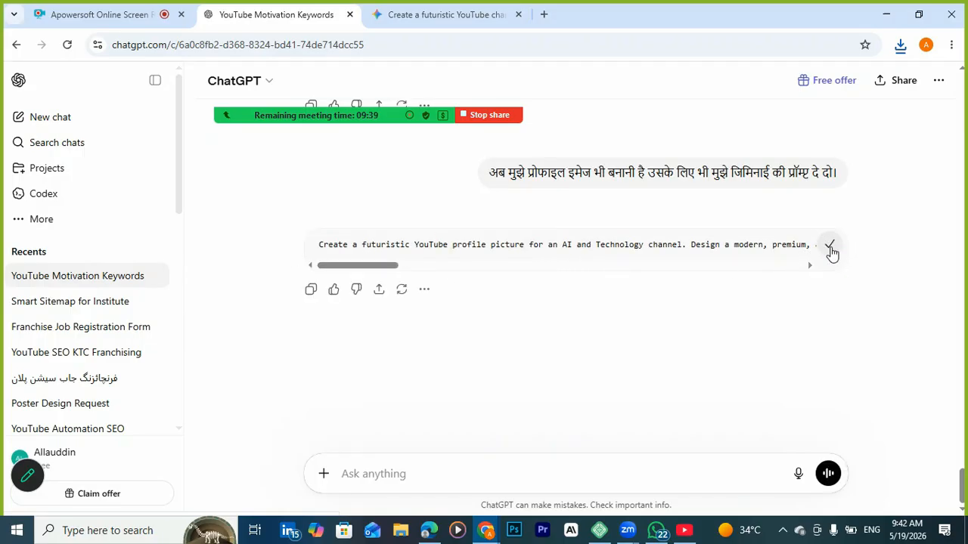
left_click(430, 15)
left_click(408, 395)
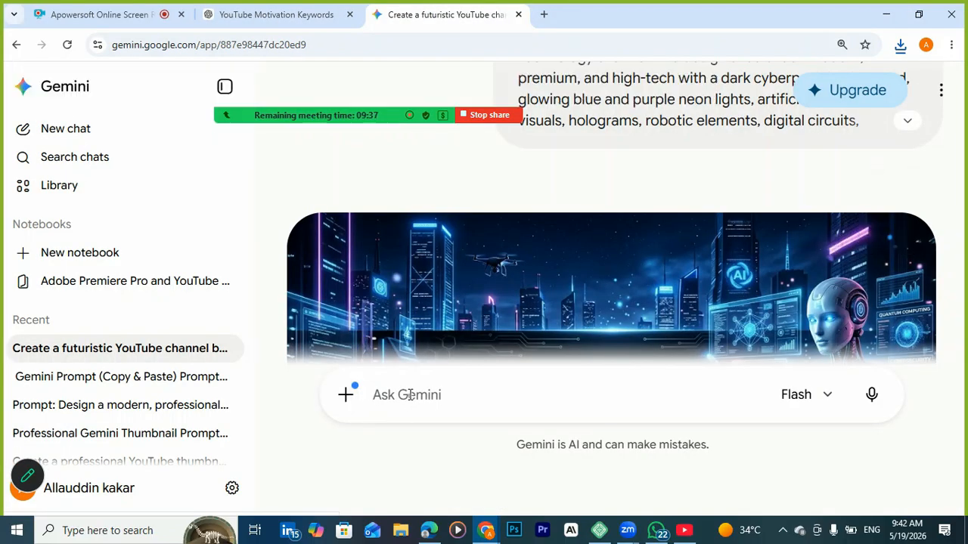
key("ctrl+v")
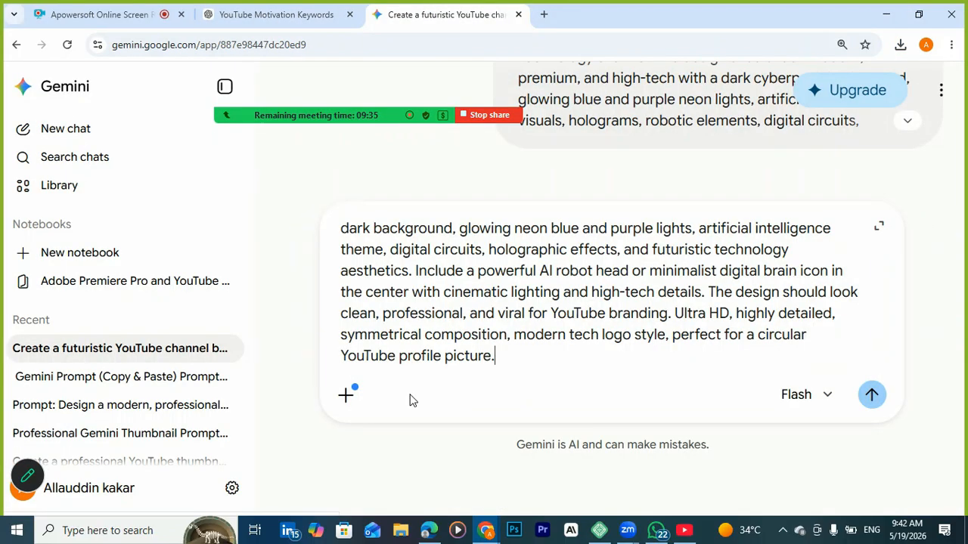
key("Return")
mouse_move(354, 113)
left_click_drag(348, 95, 316, 28)
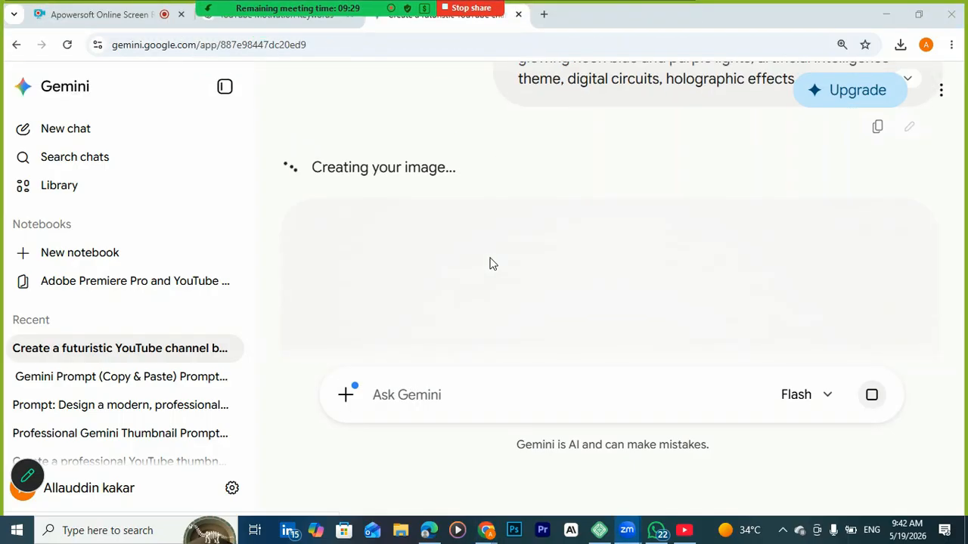
Step: Look over the generated AI robot head profile image and download it in full size
scroll(493, 263, "up", 3)
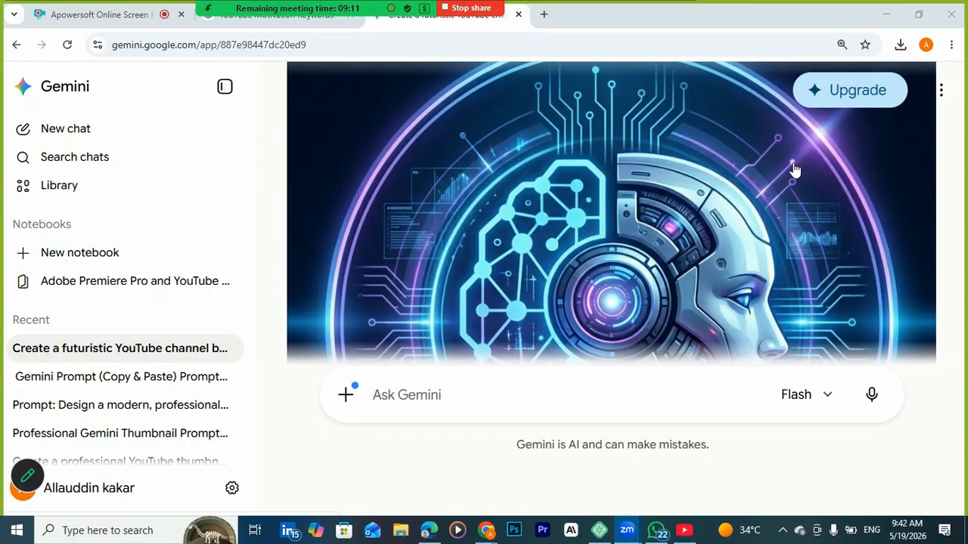
scroll(822, 173, "up", 3)
left_click(909, 239)
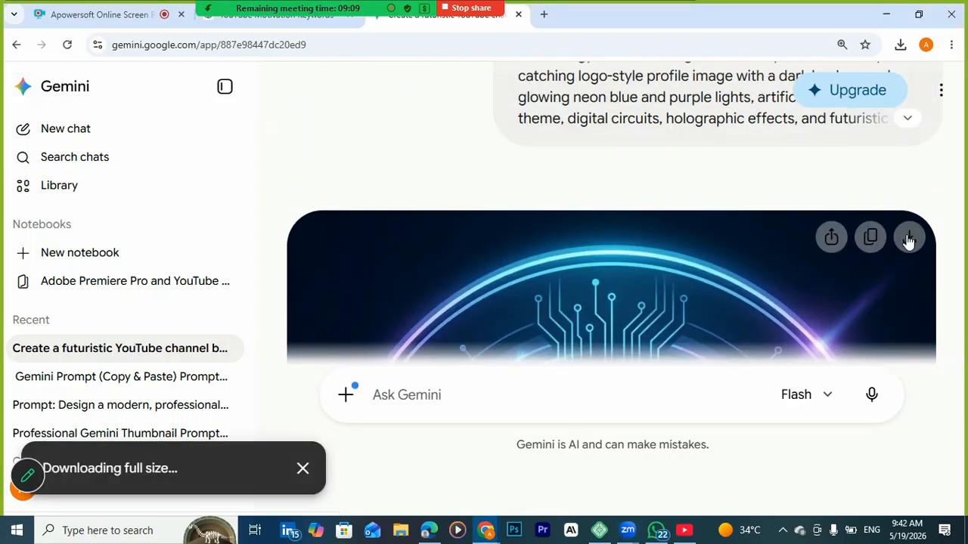
scroll(640, 252, "down", 4)
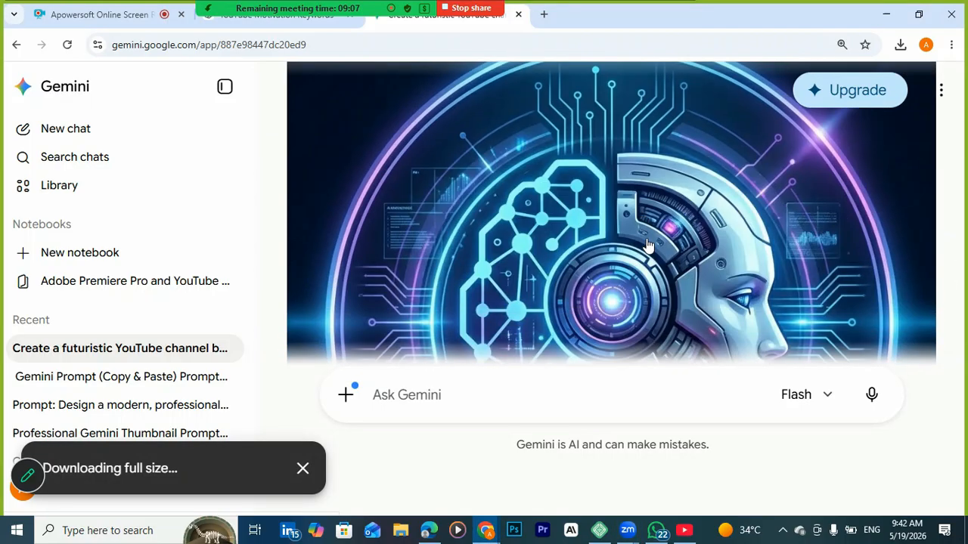
scroll(655, 240, "up", 3)
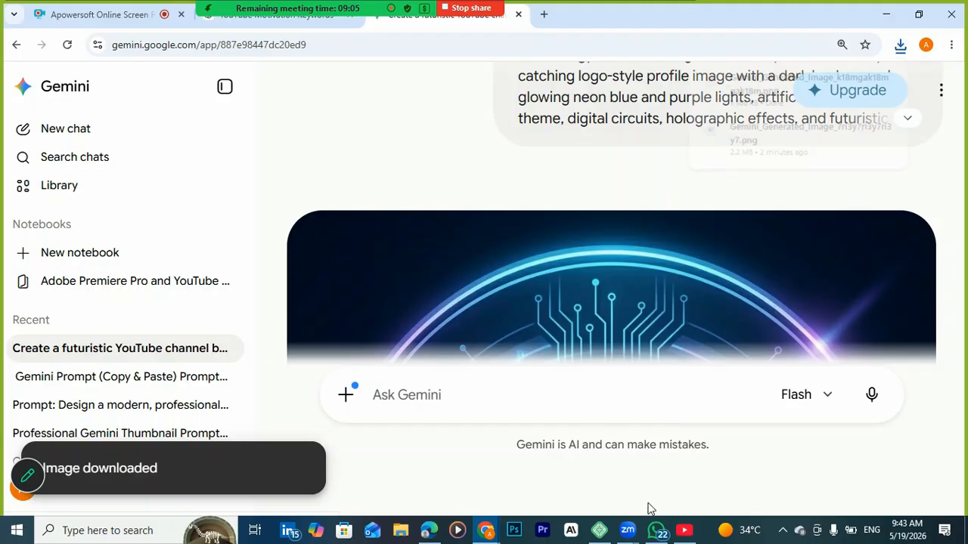
Step: Switch back to YouTube Studio and remove the channel's current profile picture
left_click(683, 530)
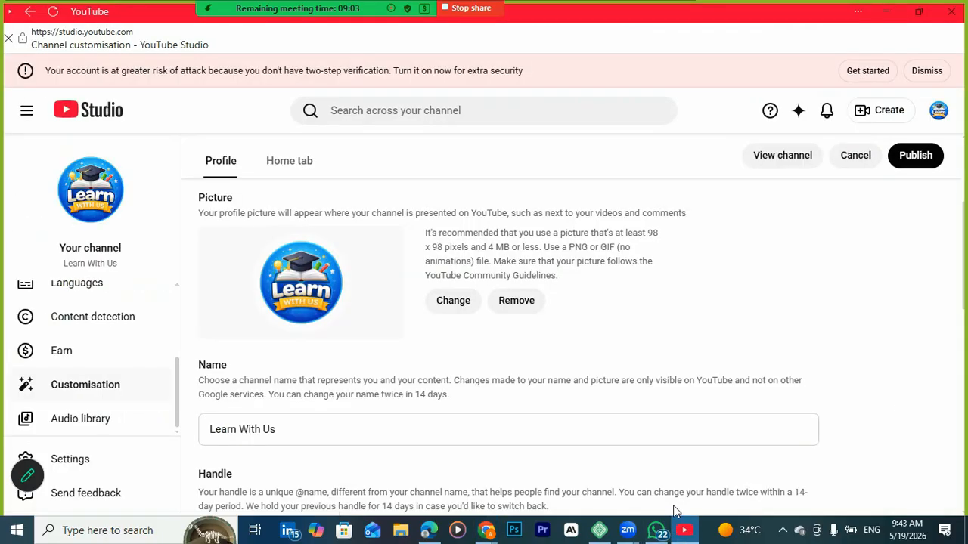
left_click(457, 301)
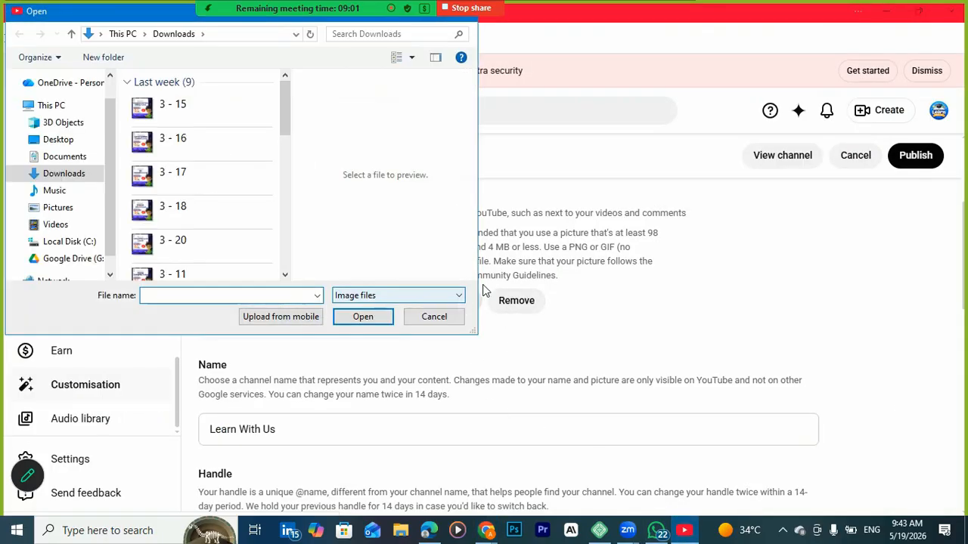
left_click(433, 317)
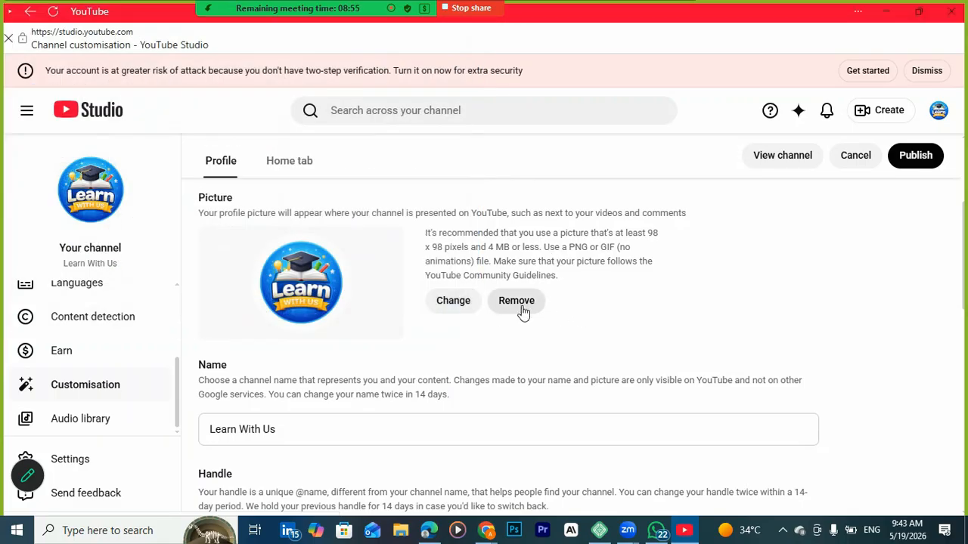
left_click(519, 306)
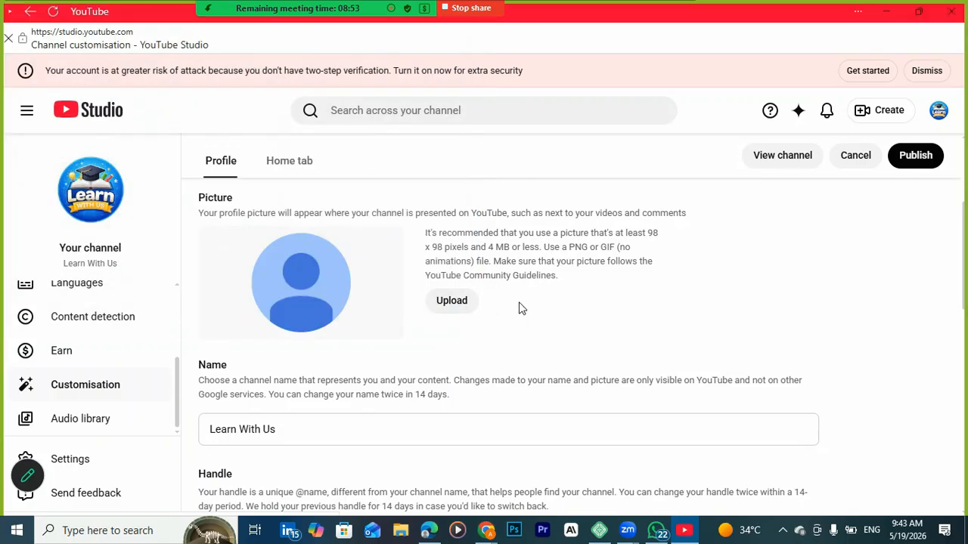
Step: Upload the downloaded Gemini_Generated_Image_k18mgak18mgak18m robot head image as the profile picture and accept its crop
left_click(451, 301)
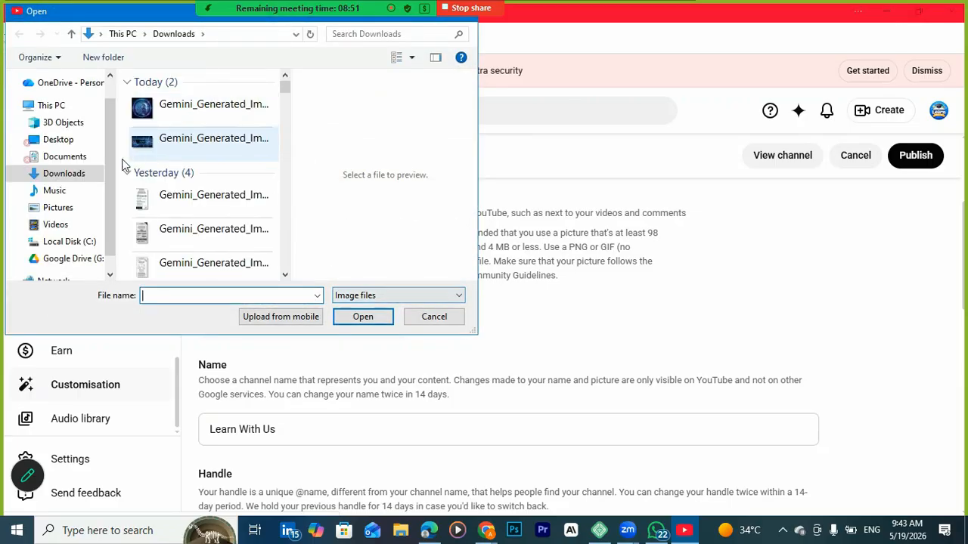
left_click(172, 115)
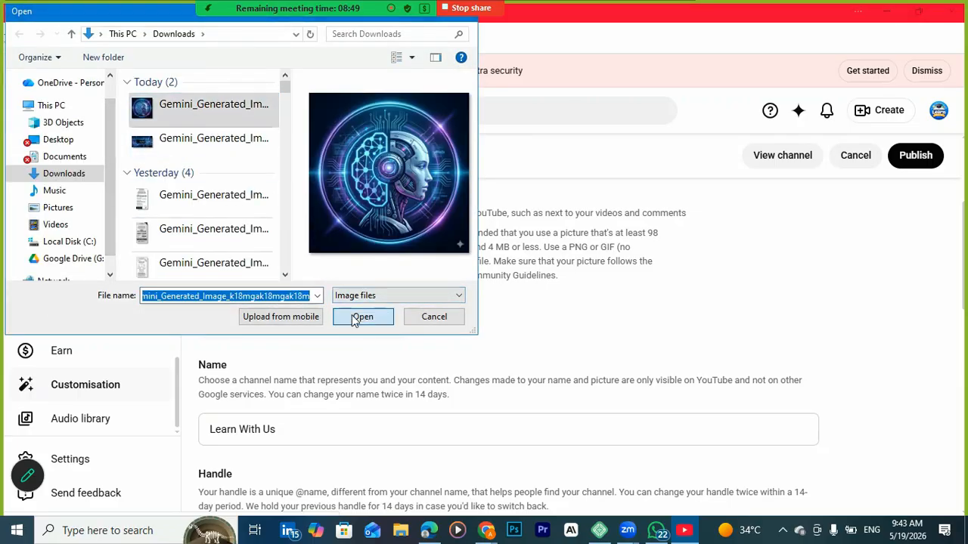
left_click(357, 316)
scroll(594, 330, "down", 2)
scroll(641, 314, "up", 2)
left_click(785, 457)
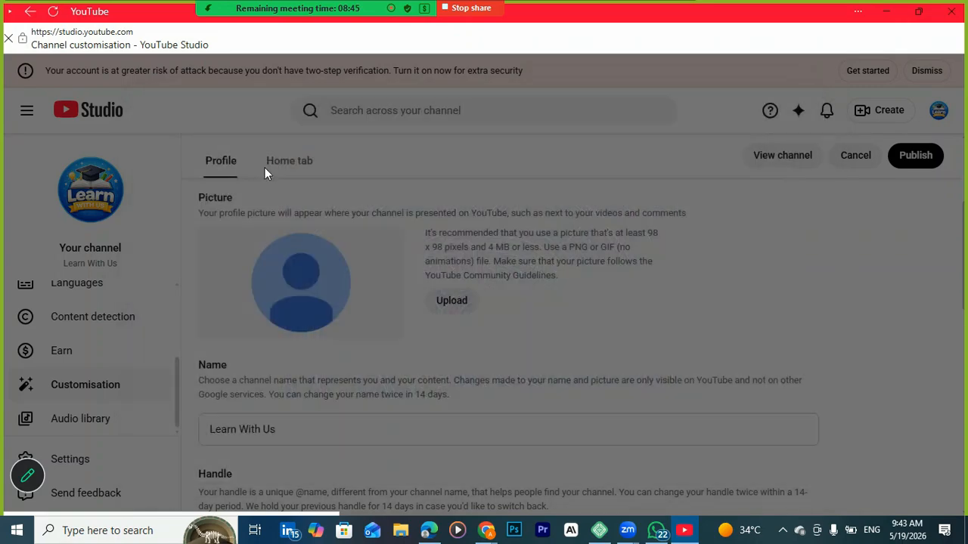
Step: Review the channel's name and handle fields, then switch to ChatGPT and ask in Urdu for channel name and handle suggestions
scroll(367, 280, "down", 4)
scroll(307, 225, "up", 2)
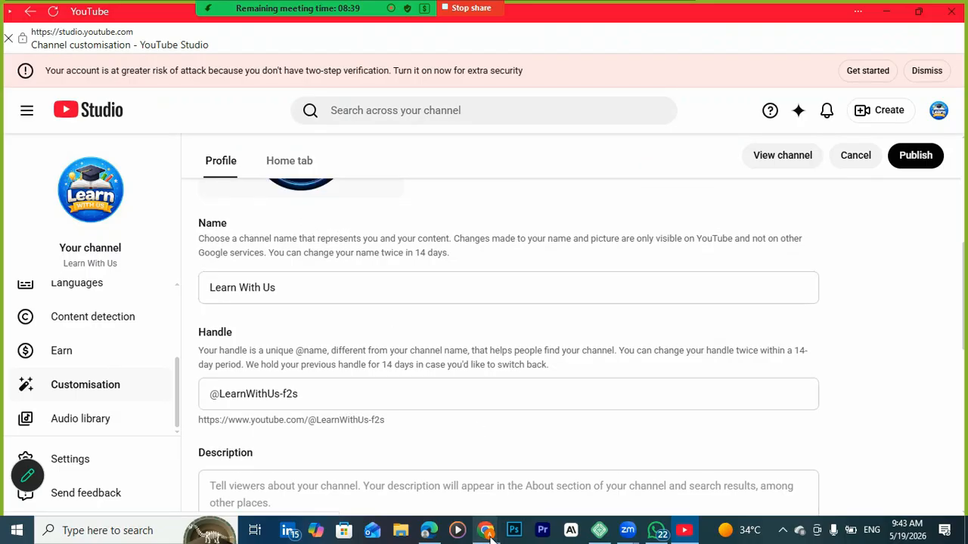
mouse_move(490, 535)
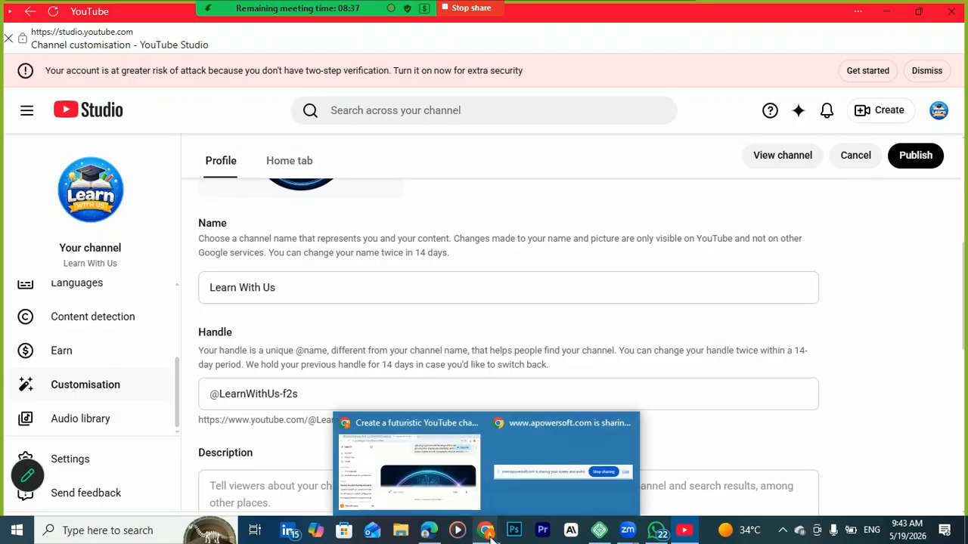
left_click(435, 470)
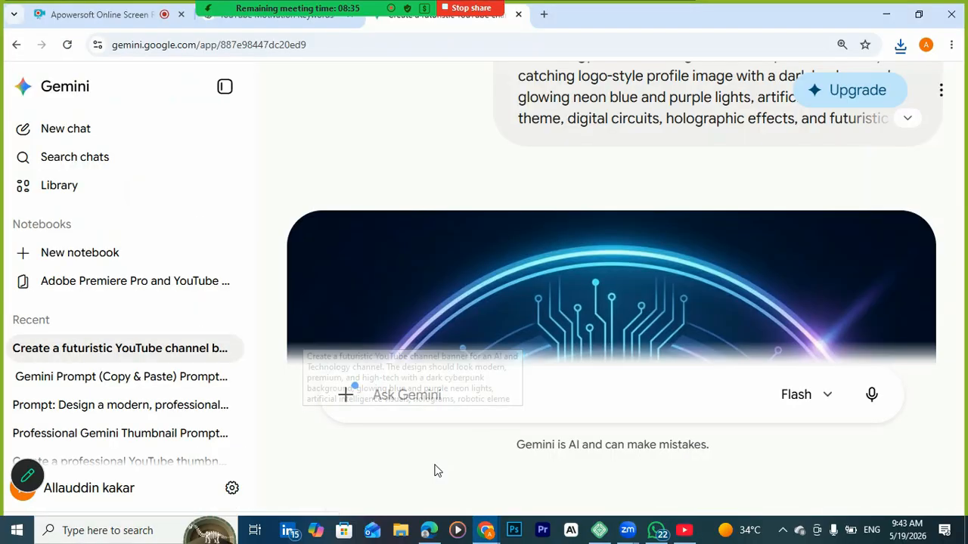
left_click(256, 21)
left_click(799, 478)
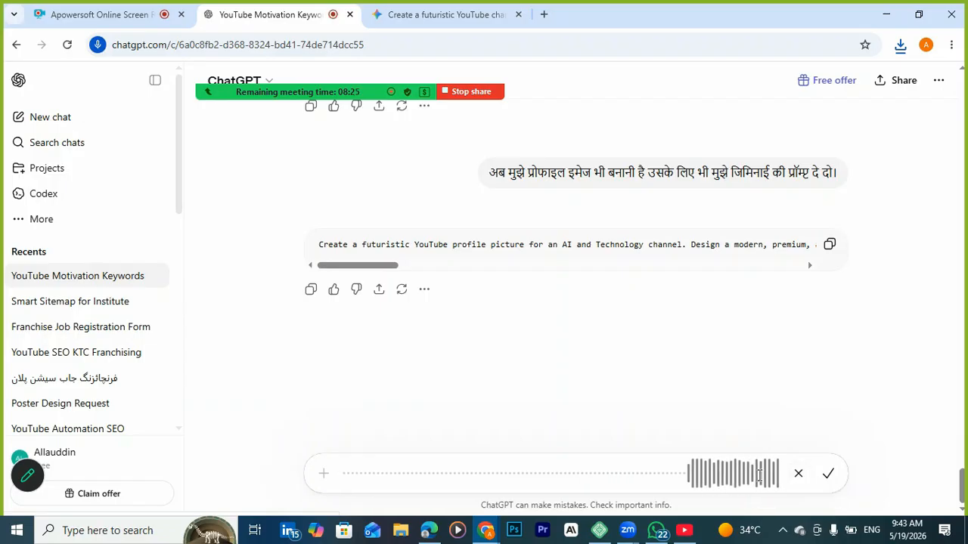
left_click(826, 480)
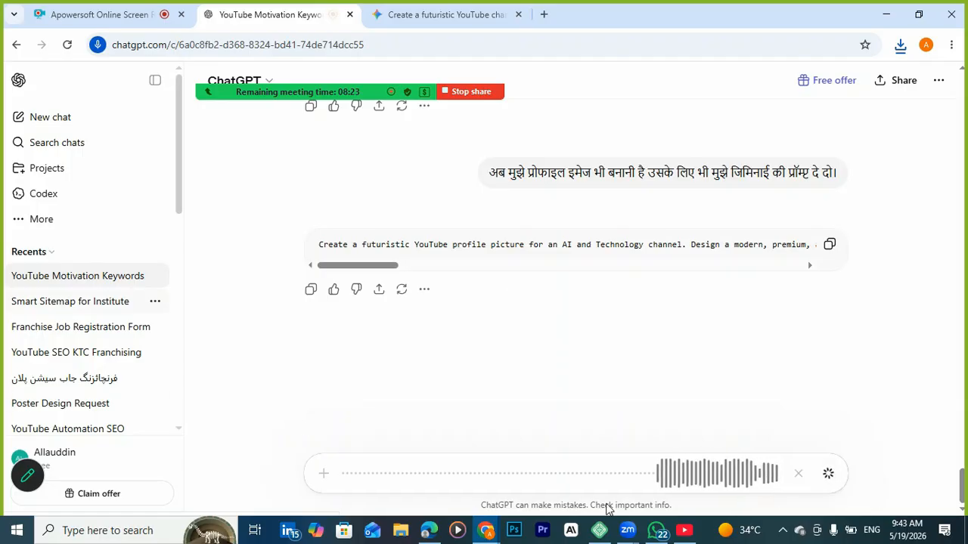
mouse_move(388, 47)
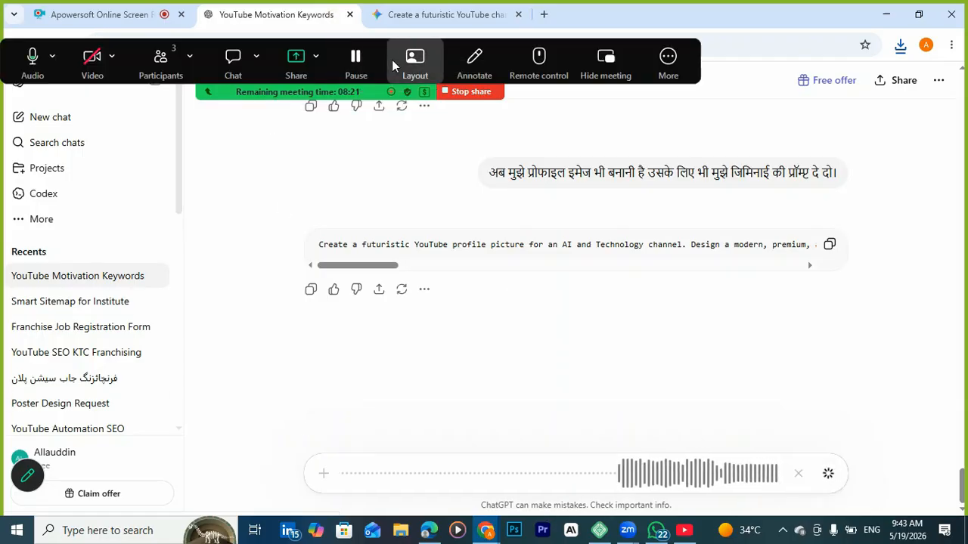
left_click(827, 473)
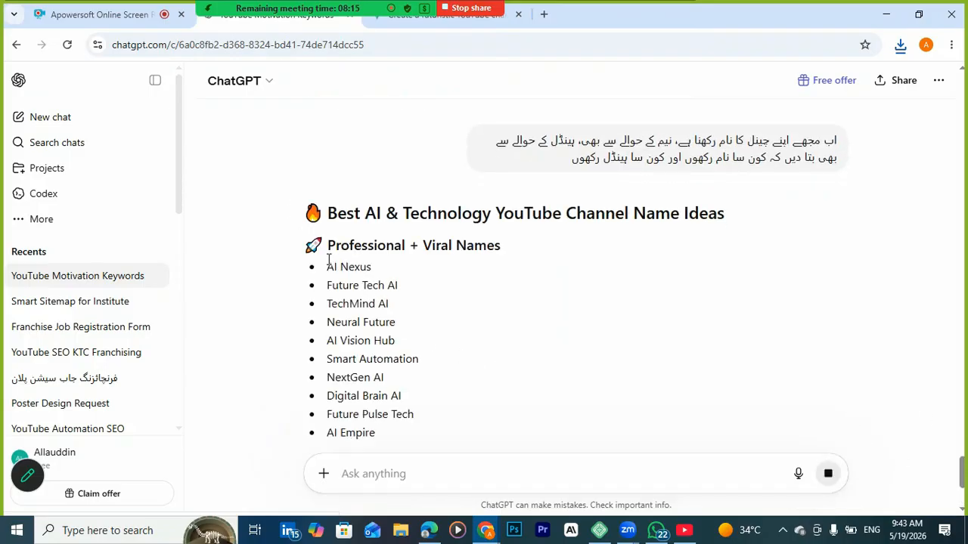
Step: Highlight the first suggested name in ChatGPT, switch to YouTube Studio and replace the channel name with AI Nexu
left_click_drag(325, 271, 370, 265)
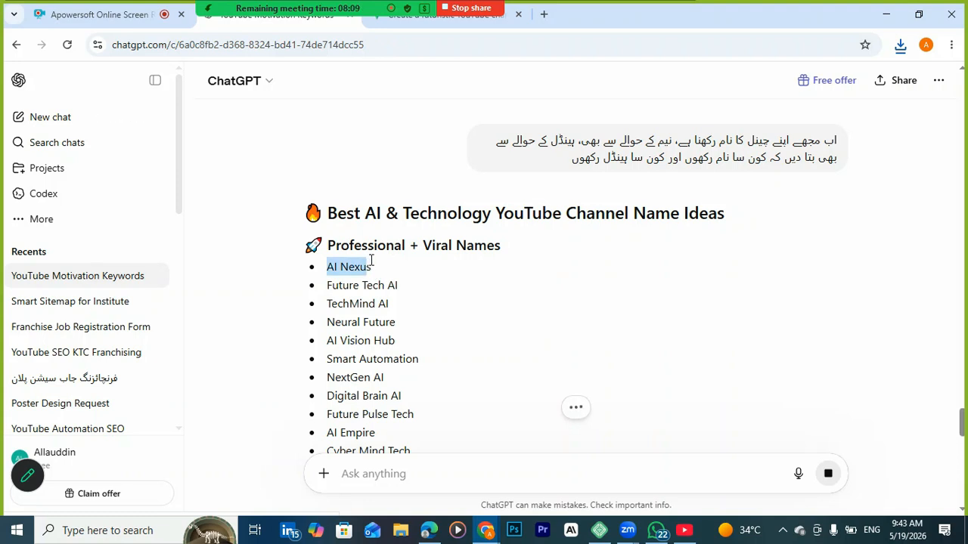
left_click(685, 530)
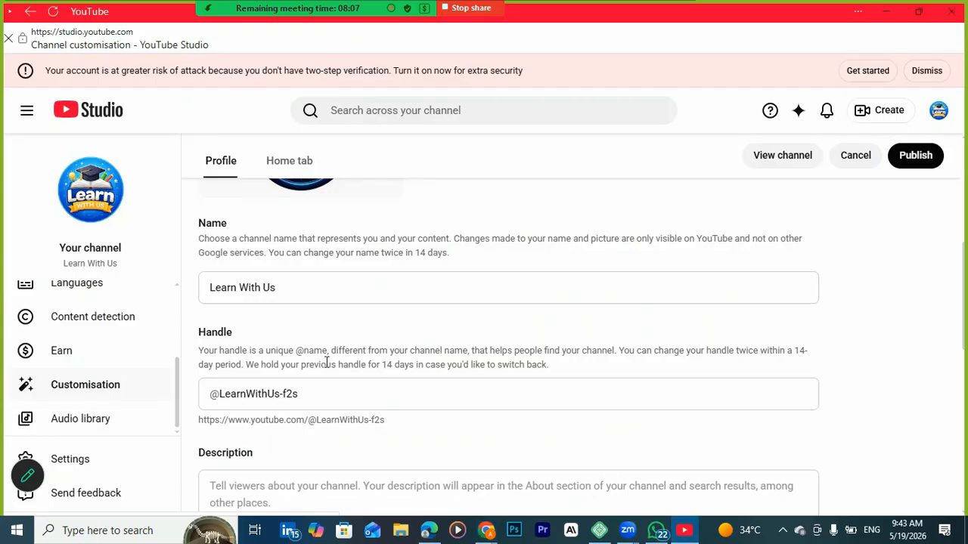
left_click(296, 287)
key("ctrl+a")
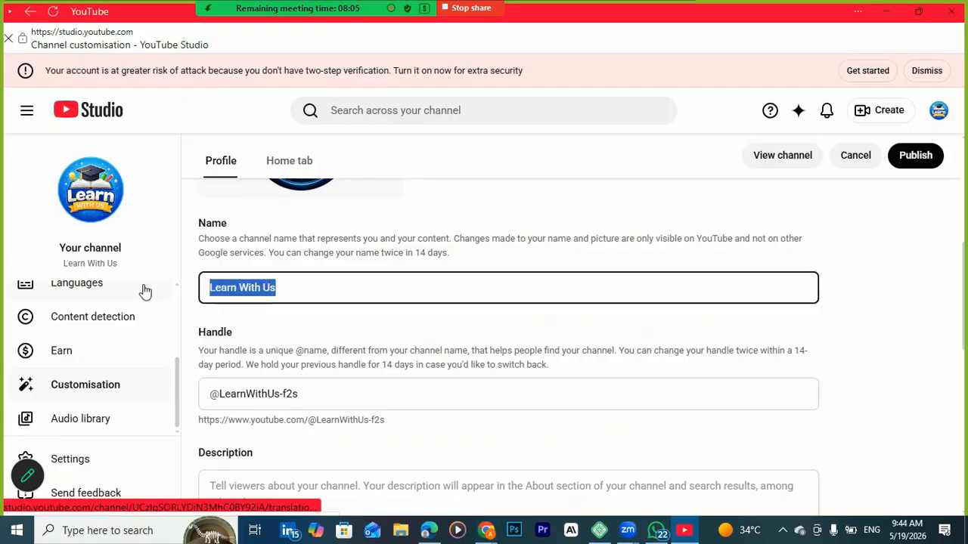
key("BackSpace")
type("AI Nexu")
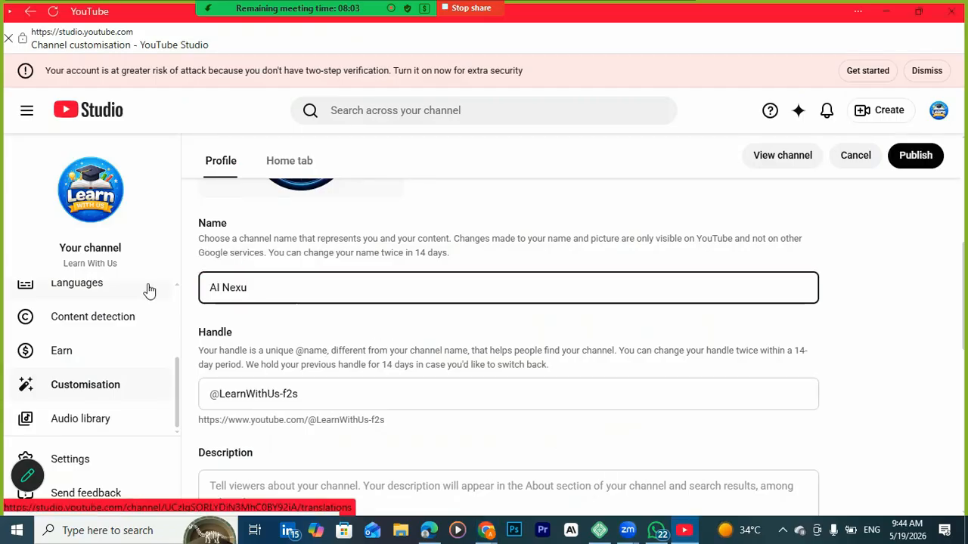
Step: Clear the channel's current handle
left_click(313, 393)
key("ctrl+a")
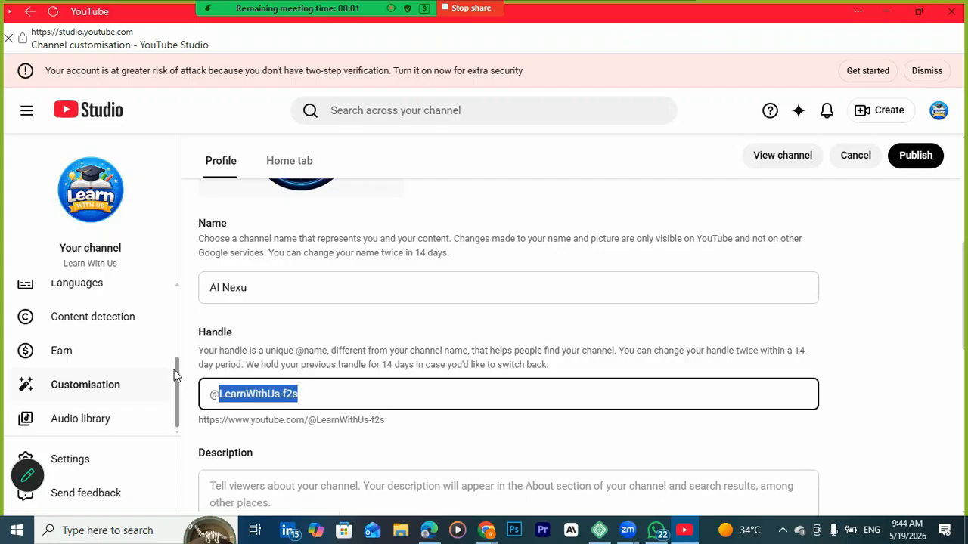
key("BackSpace")
Step: Switch to ChatGPT and look through its suggested channel names, short brandable names and YouTube handles
mouse_move(489, 534)
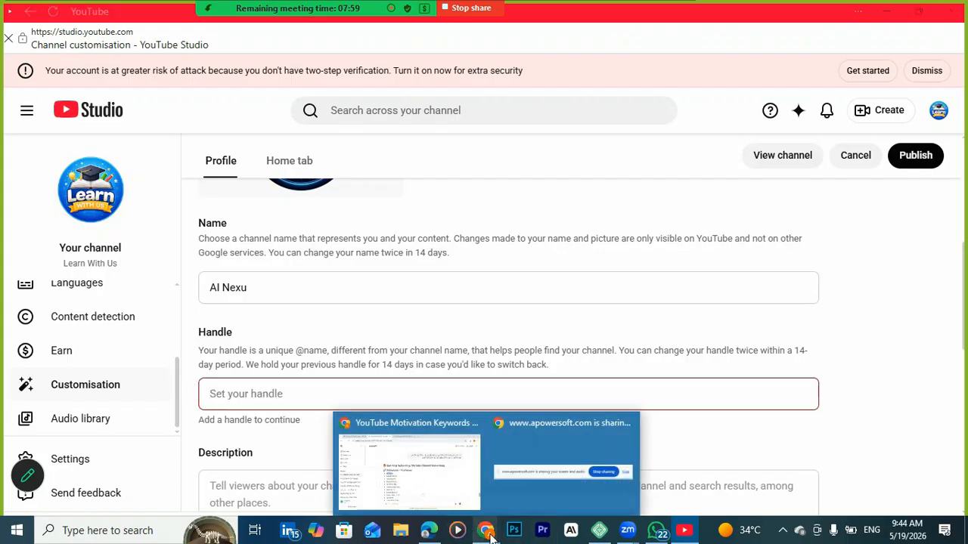
left_click(449, 471)
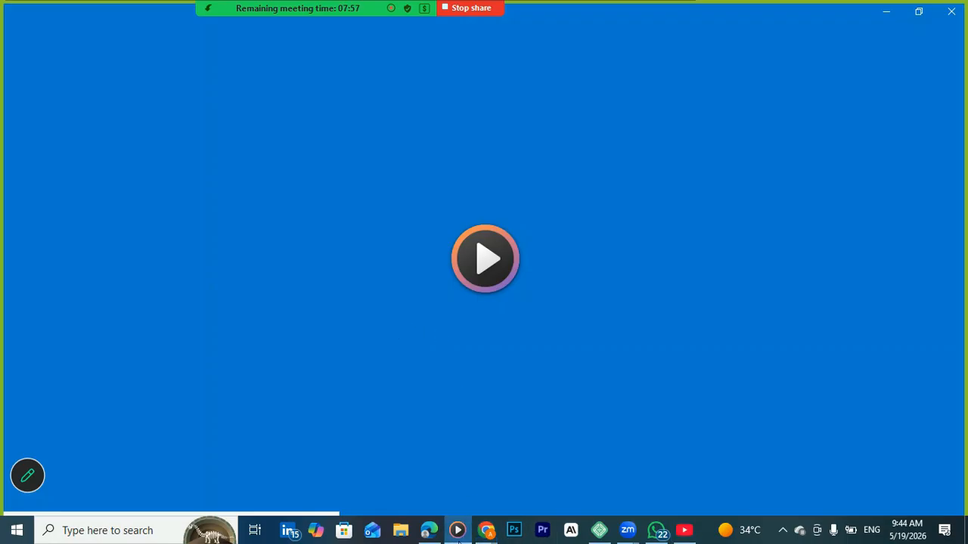
mouse_move(486, 531)
left_click(465, 492)
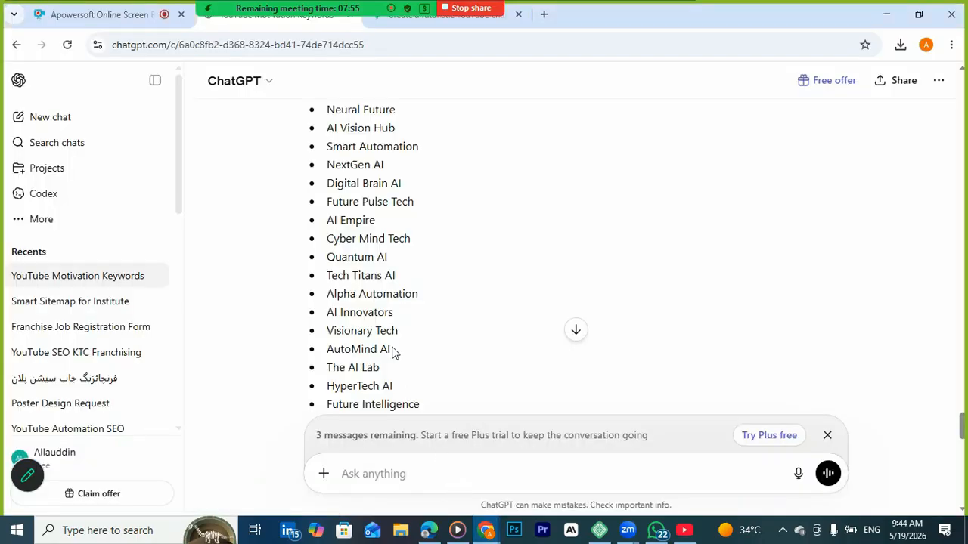
scroll(392, 351, "down", 3)
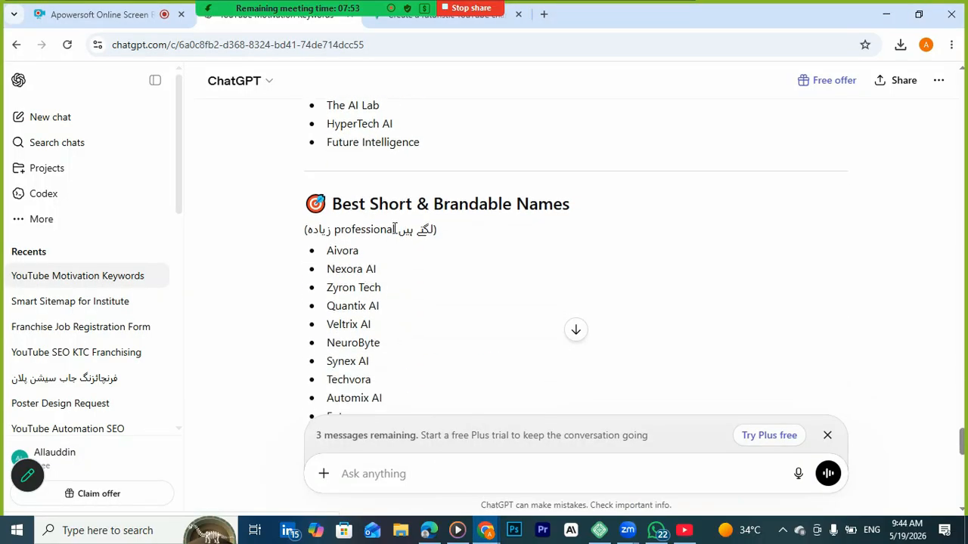
scroll(394, 229, "down", 3)
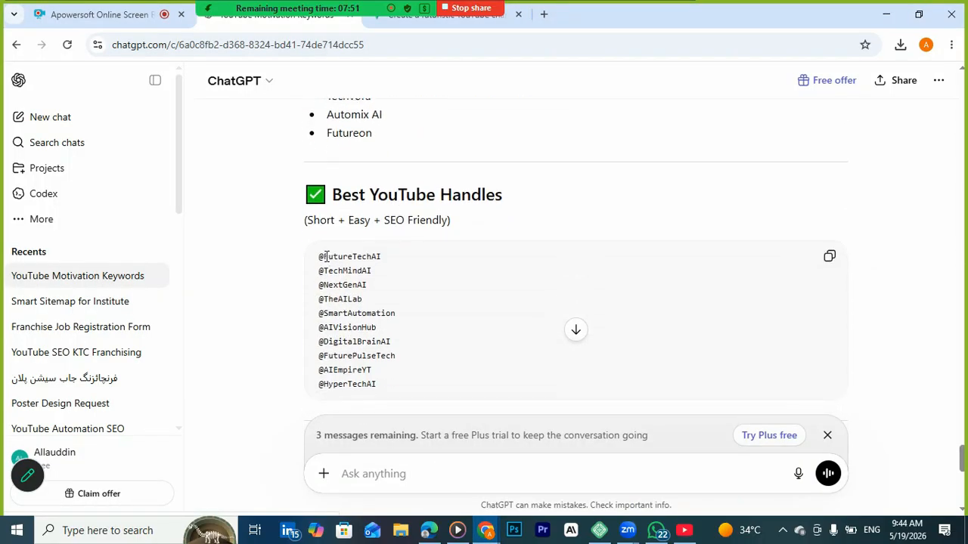
scroll(340, 249, "up", 5)
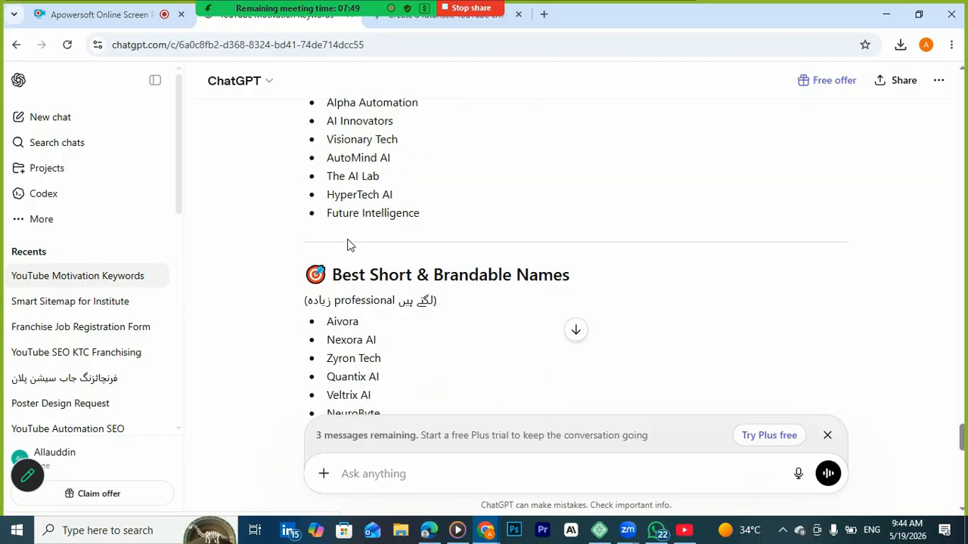
scroll(350, 239, "up", 2)
scroll(353, 236, "down", 2)
scroll(355, 234, "up", 2)
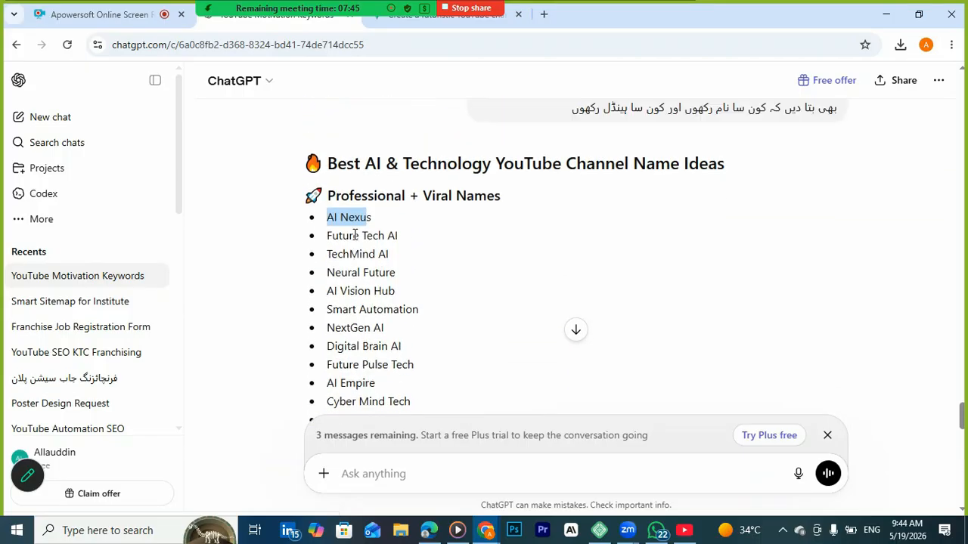
Step: Return to YouTube Studio and correct the channel name to AI Nexus
left_click(684, 530)
left_click(397, 390)
left_click(246, 284)
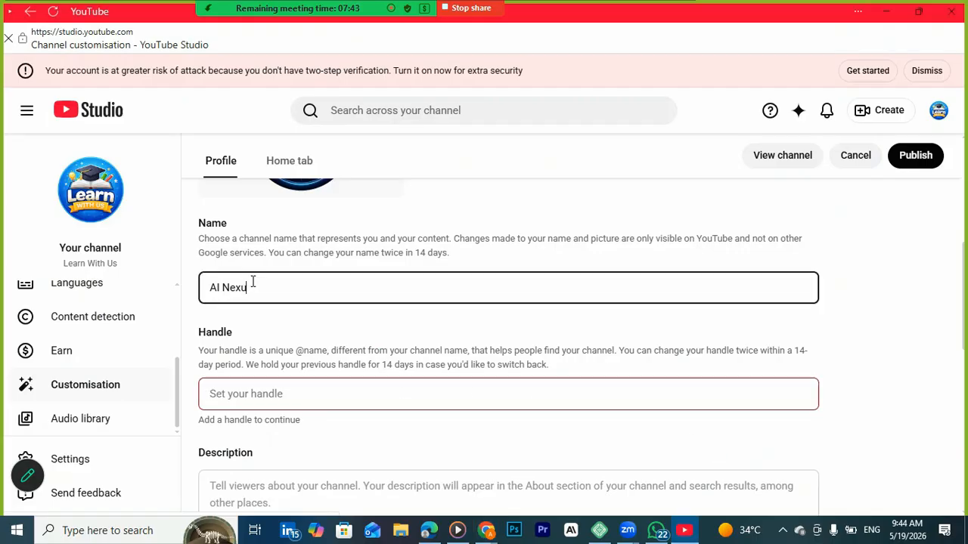
type("s")
left_click_drag(301, 391, 216, 390)
key("BackSpace")
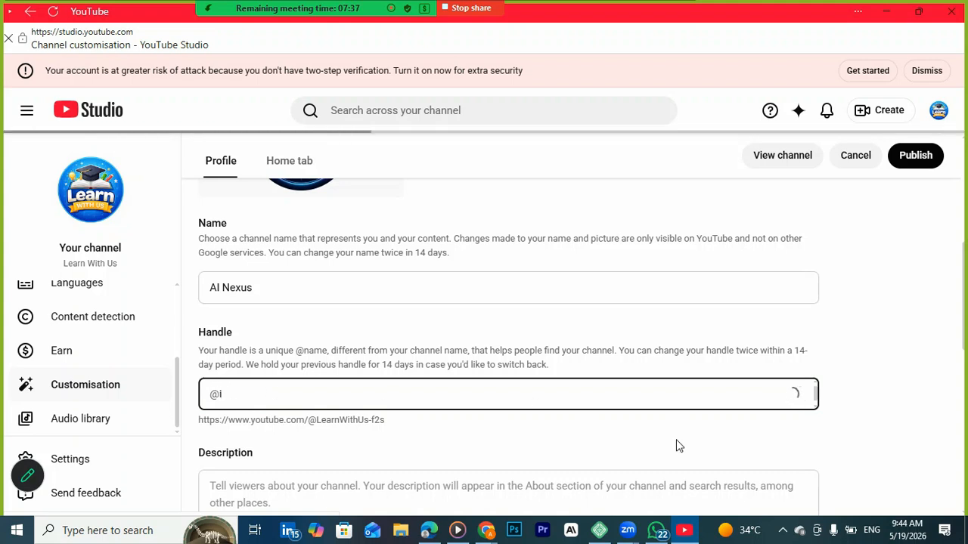
type("ainexus")
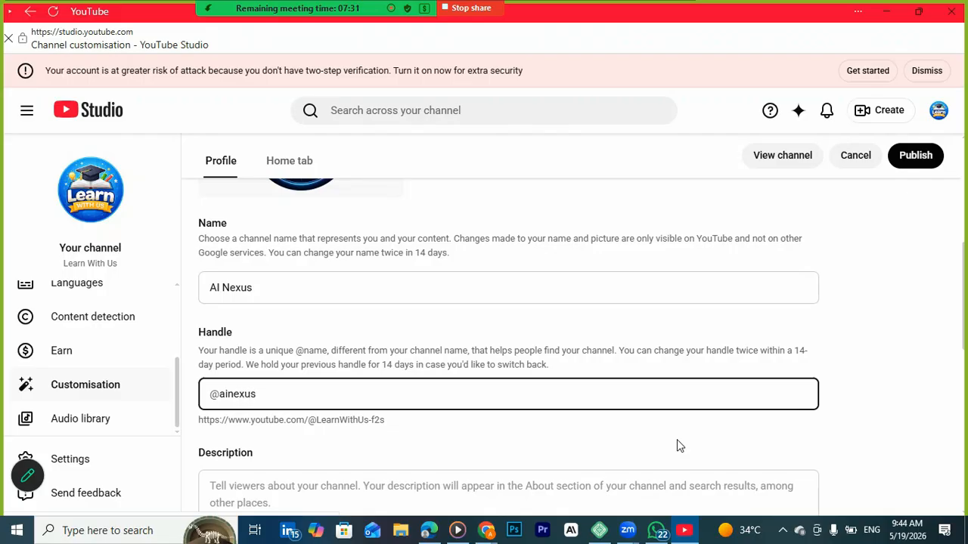
scroll(341, 389, "down", 2)
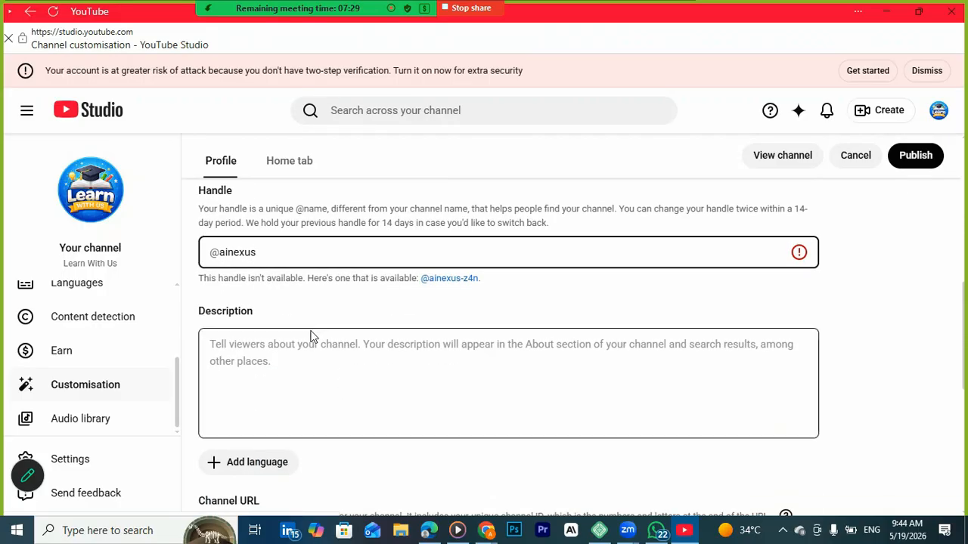
Step: Switch to ChatGPT and request a channel description with the prompt "description bhi do"
left_click(486, 530)
left_click(456, 486)
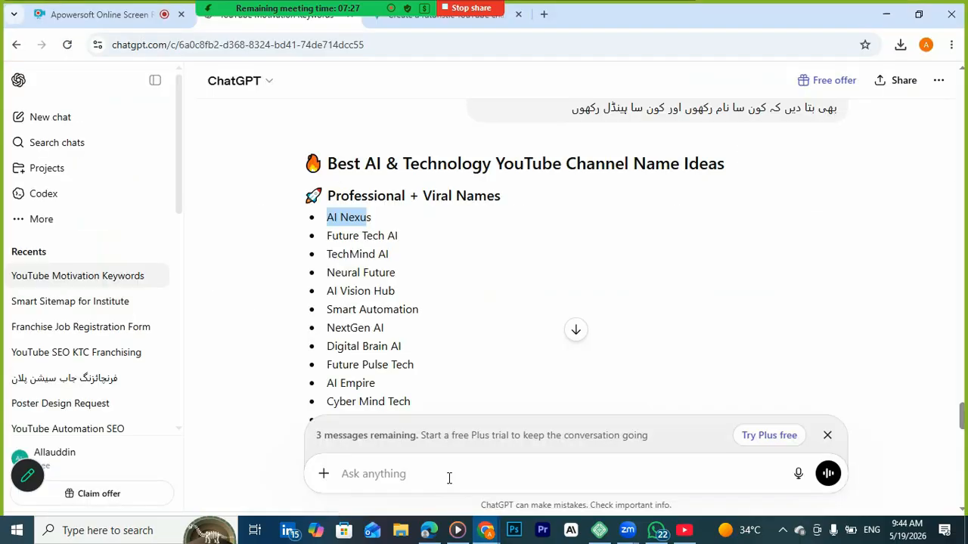
left_click(451, 477)
type("d")
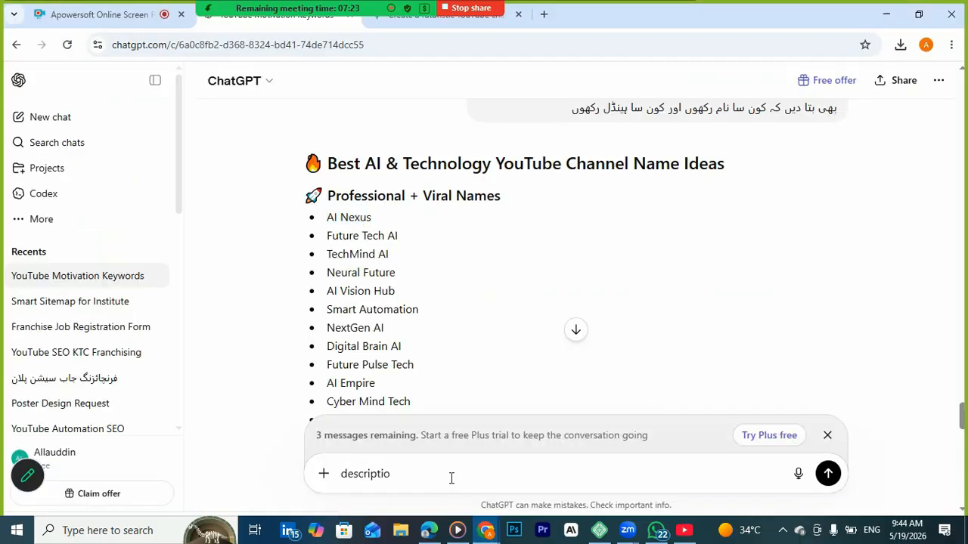
type("escriptiion bhi do")
key("Return")
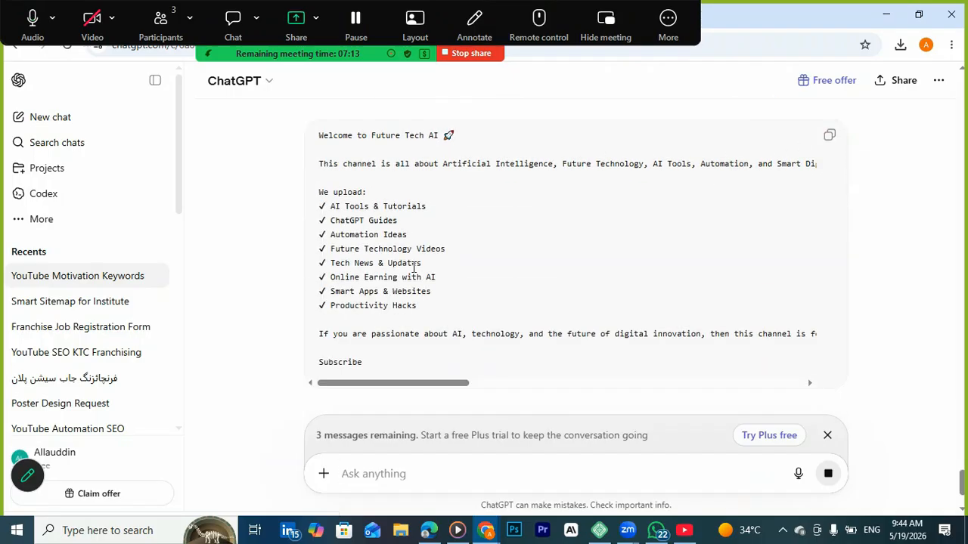
Step: Copy the generated Future Tech AI description from ChatGPT and paste it as the channel description in YouTube Studio
scroll(775, 218, "up", 3)
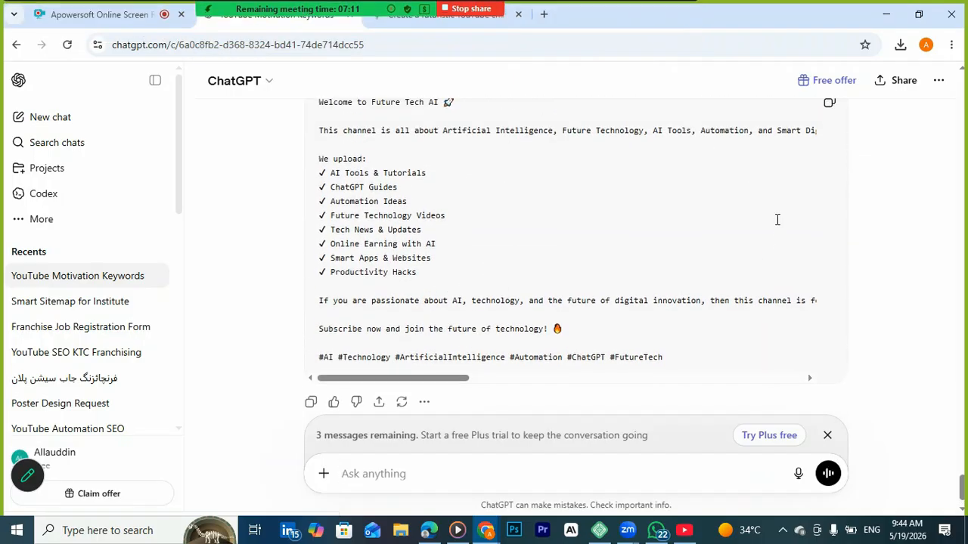
left_click(830, 208)
left_click(683, 530)
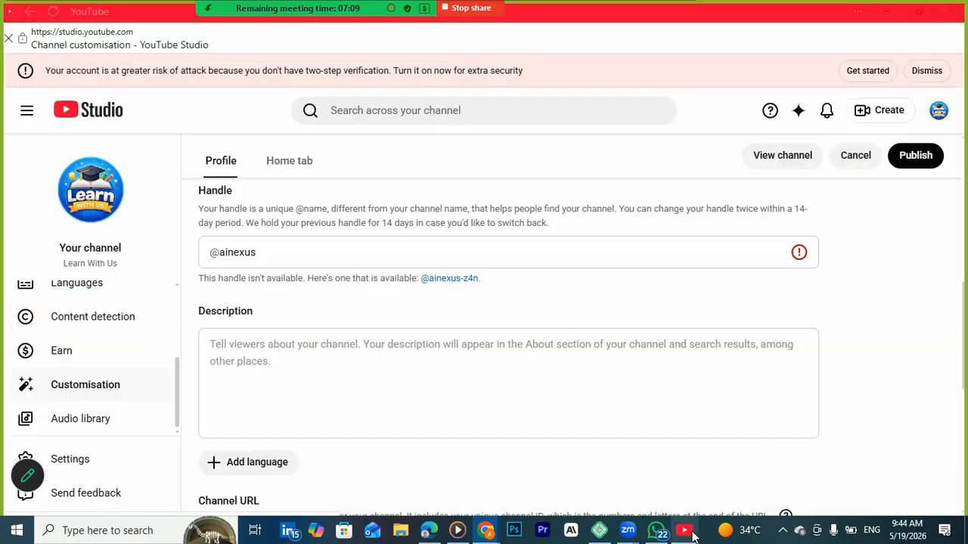
left_click(271, 347)
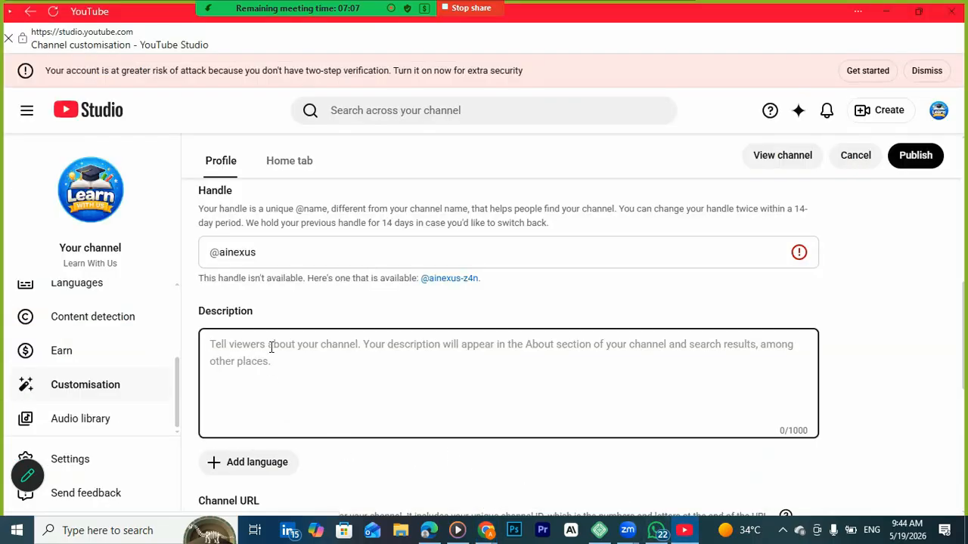
key("ctrl+v")
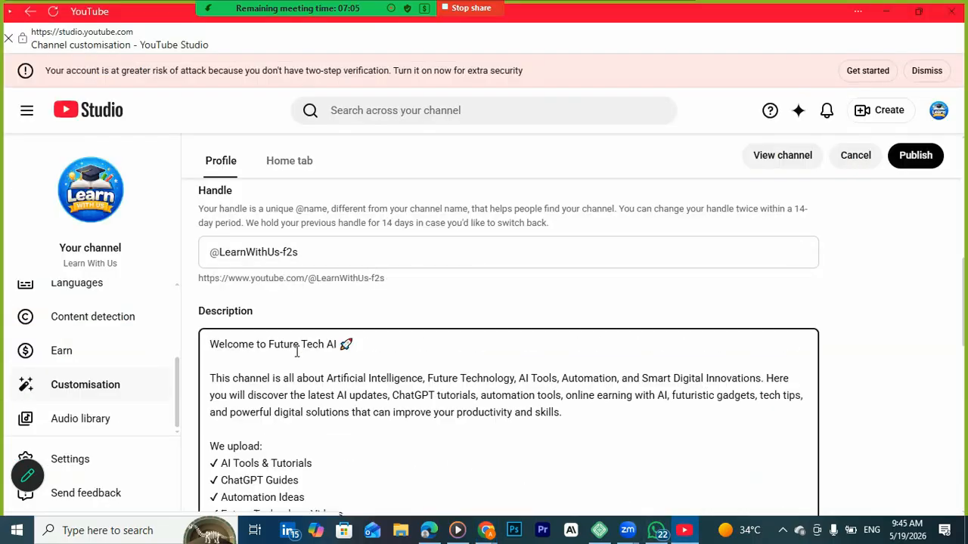
Step: Check the pasted description and the ending of the channel's handle
scroll(345, 335, "down", 8)
scroll(348, 328, "up", 8)
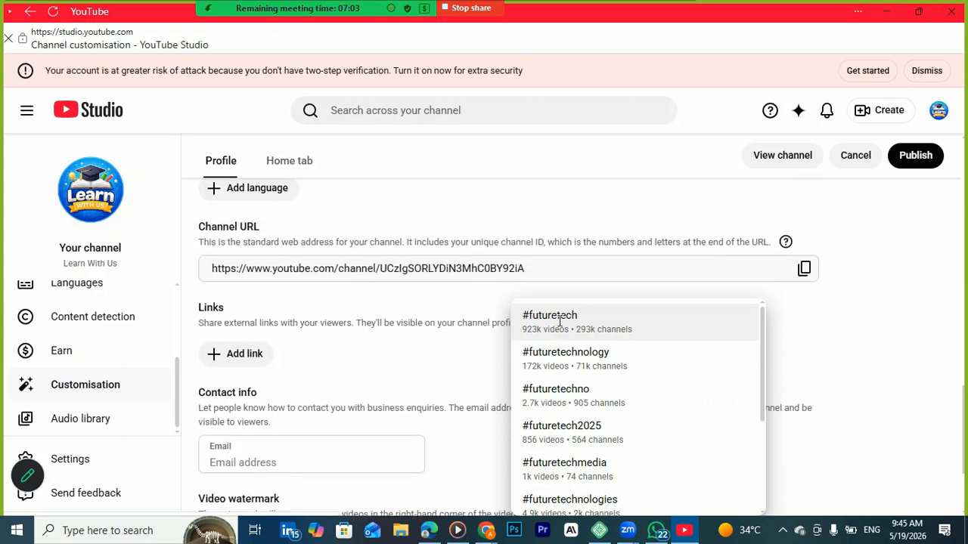
scroll(339, 305, "up", 4)
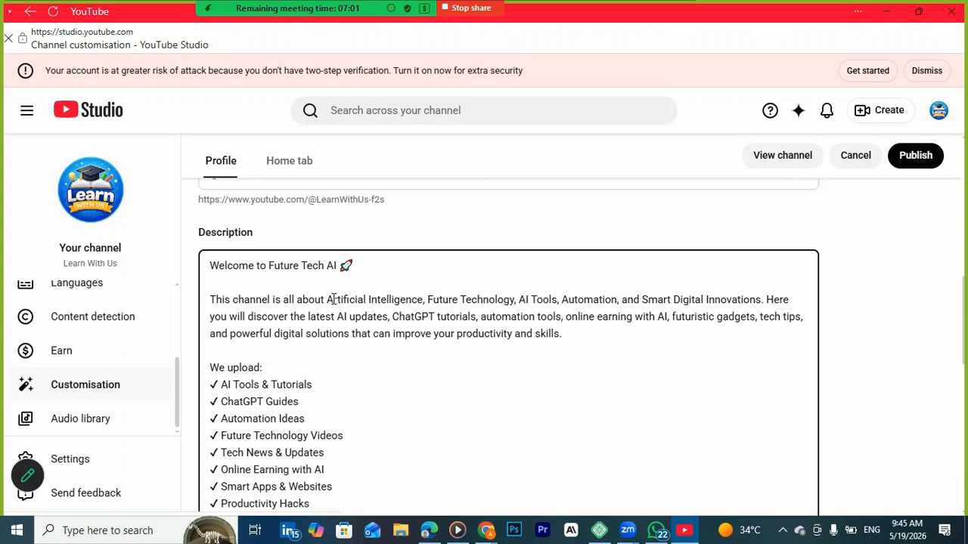
left_click(320, 352)
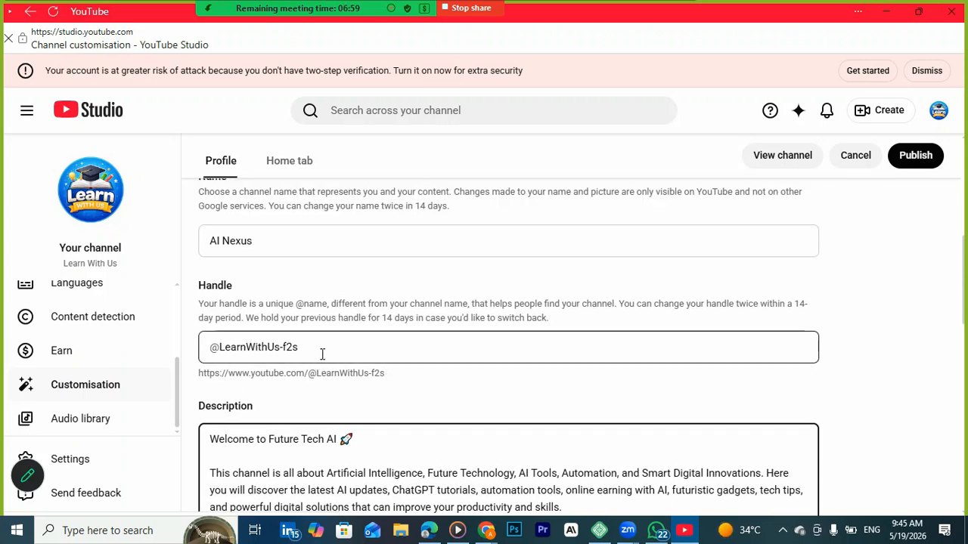
left_click_drag(318, 347, 276, 346)
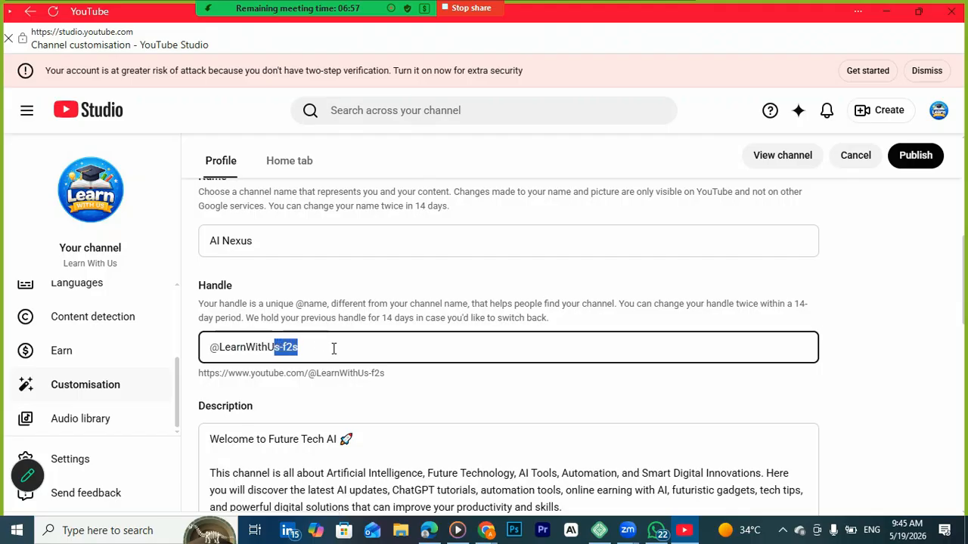
left_click(338, 393)
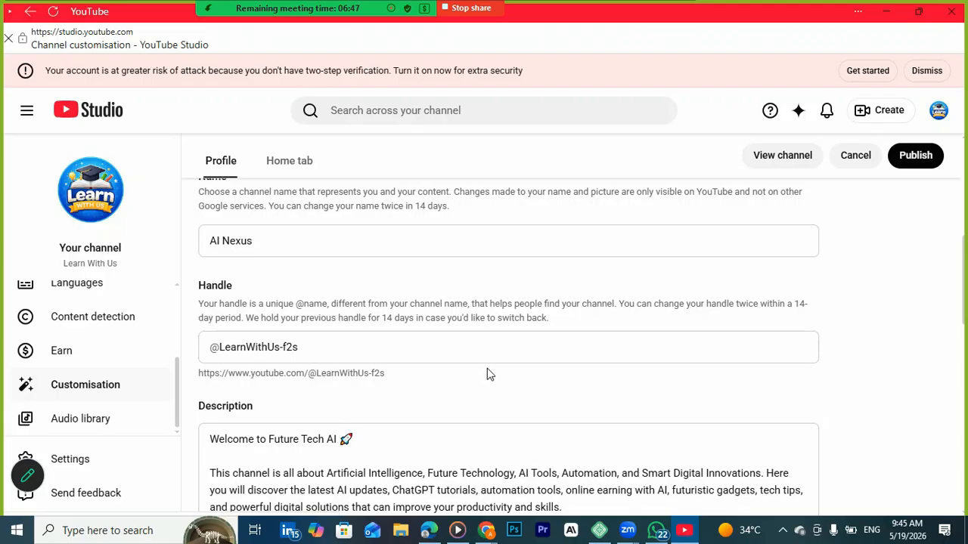
Step: Look over the remaining profile settings, including links, contact info and video watermark, and the Home tab layout settings
scroll(487, 374, "down", 8)
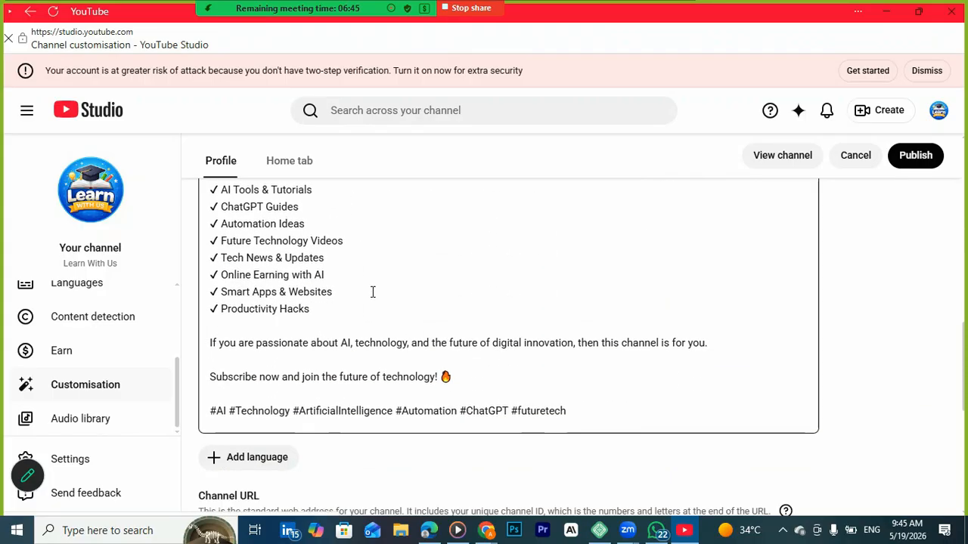
scroll(322, 344, "down", 2)
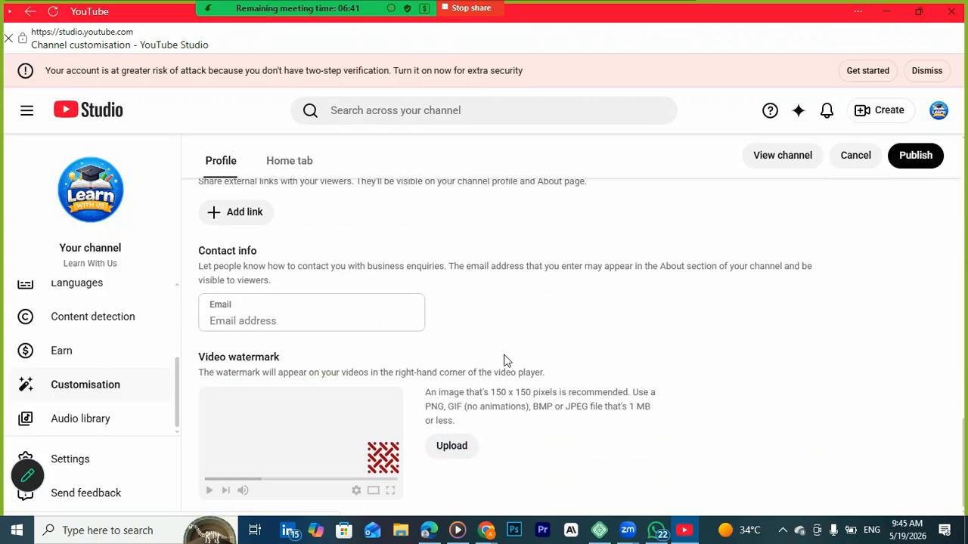
scroll(456, 318, "up", 2)
scroll(365, 403, "down", 2)
scroll(489, 315, "up", 5)
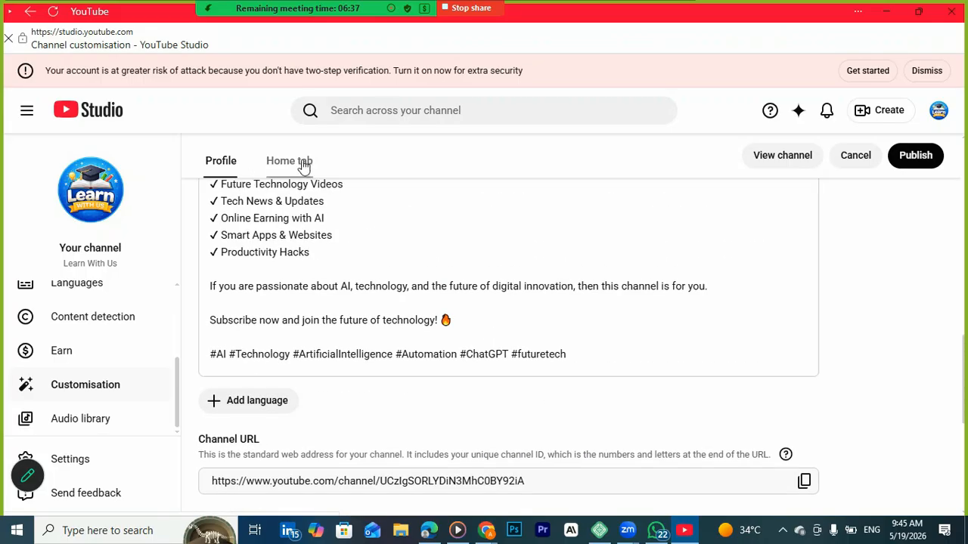
left_click(299, 162)
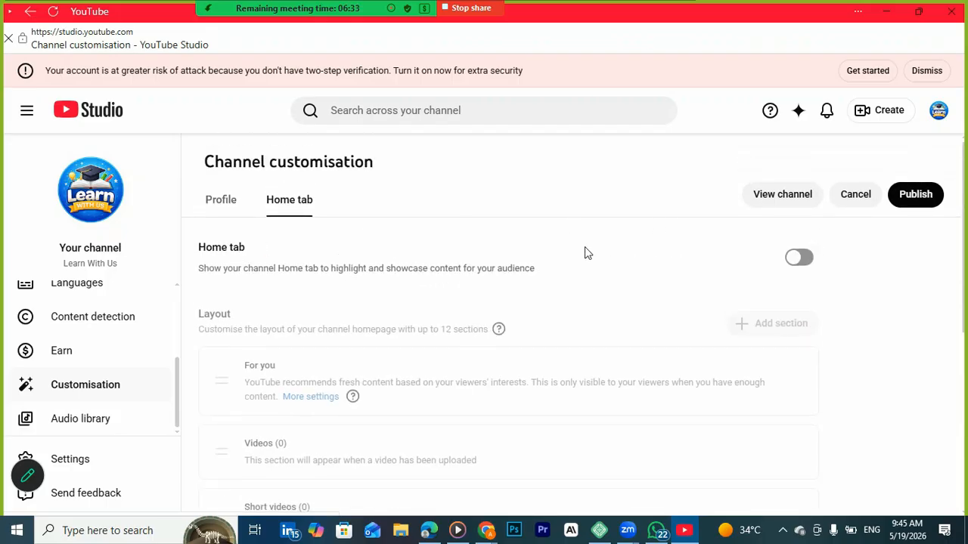
Step: Return to the channel's profile settings and publish the customisation changes
left_click(219, 203)
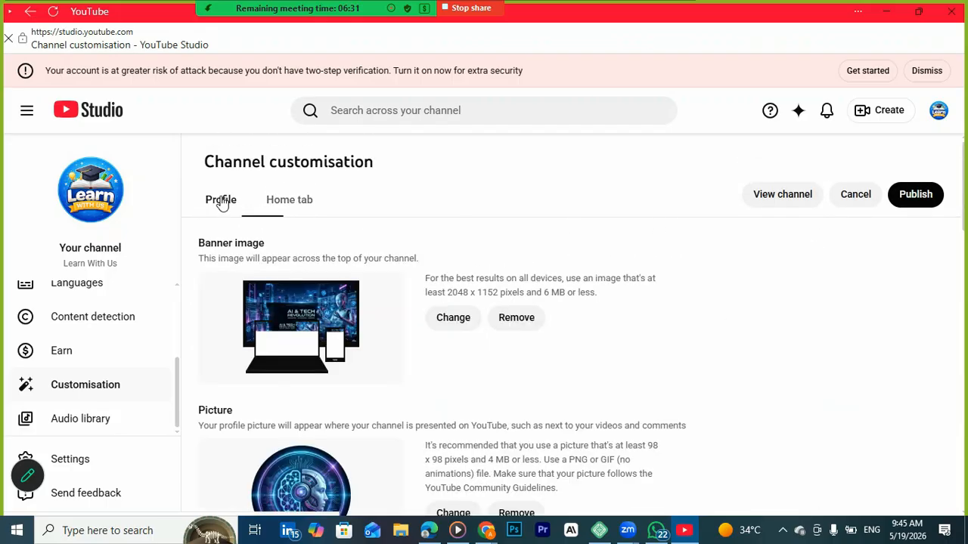
left_click(918, 195)
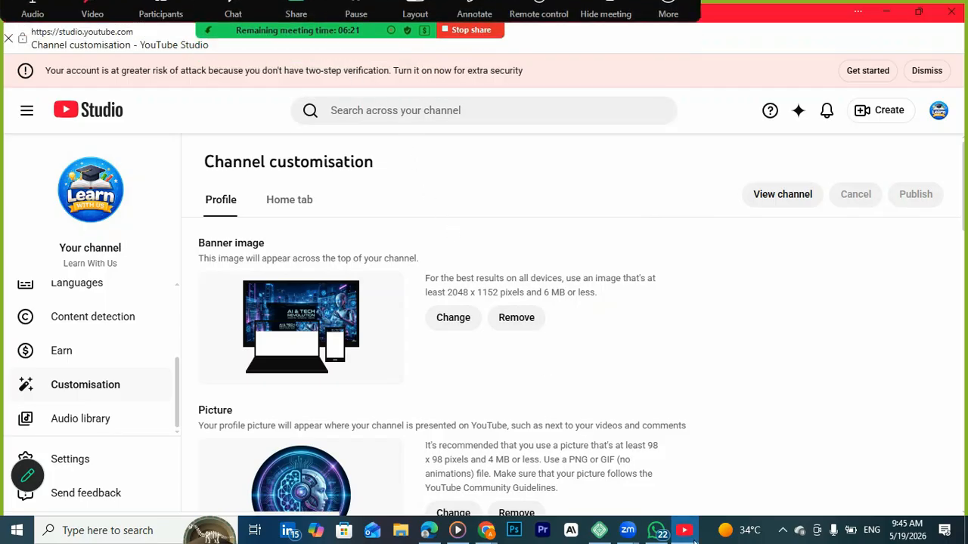
Step: Switch to the Zoom meeting window to check the participants' chat messages
mouse_move(625, 535)
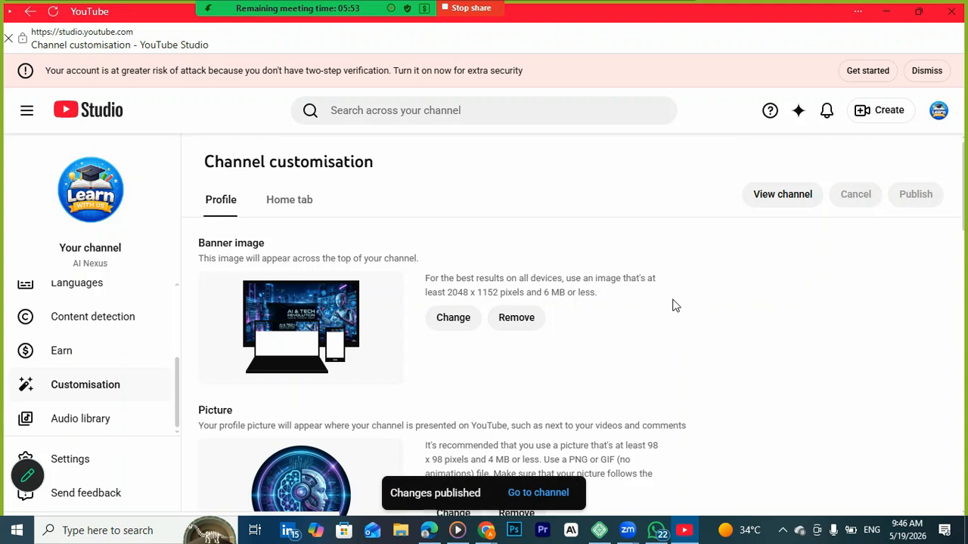
mouse_move(626, 534)
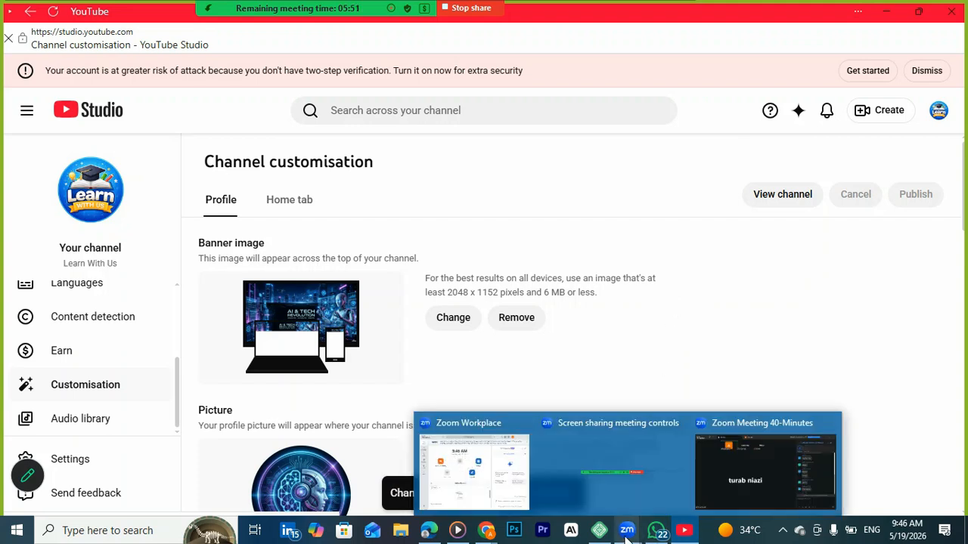
left_click(760, 488)
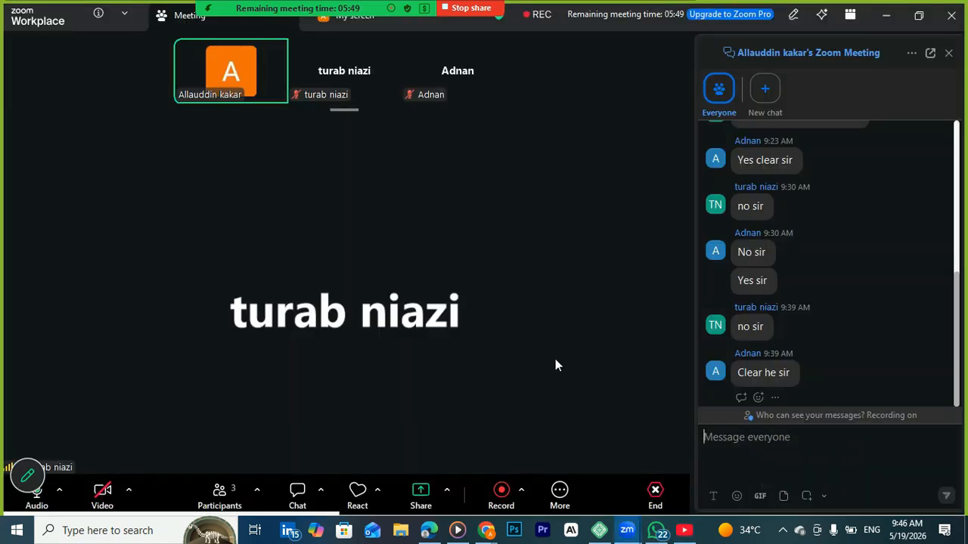